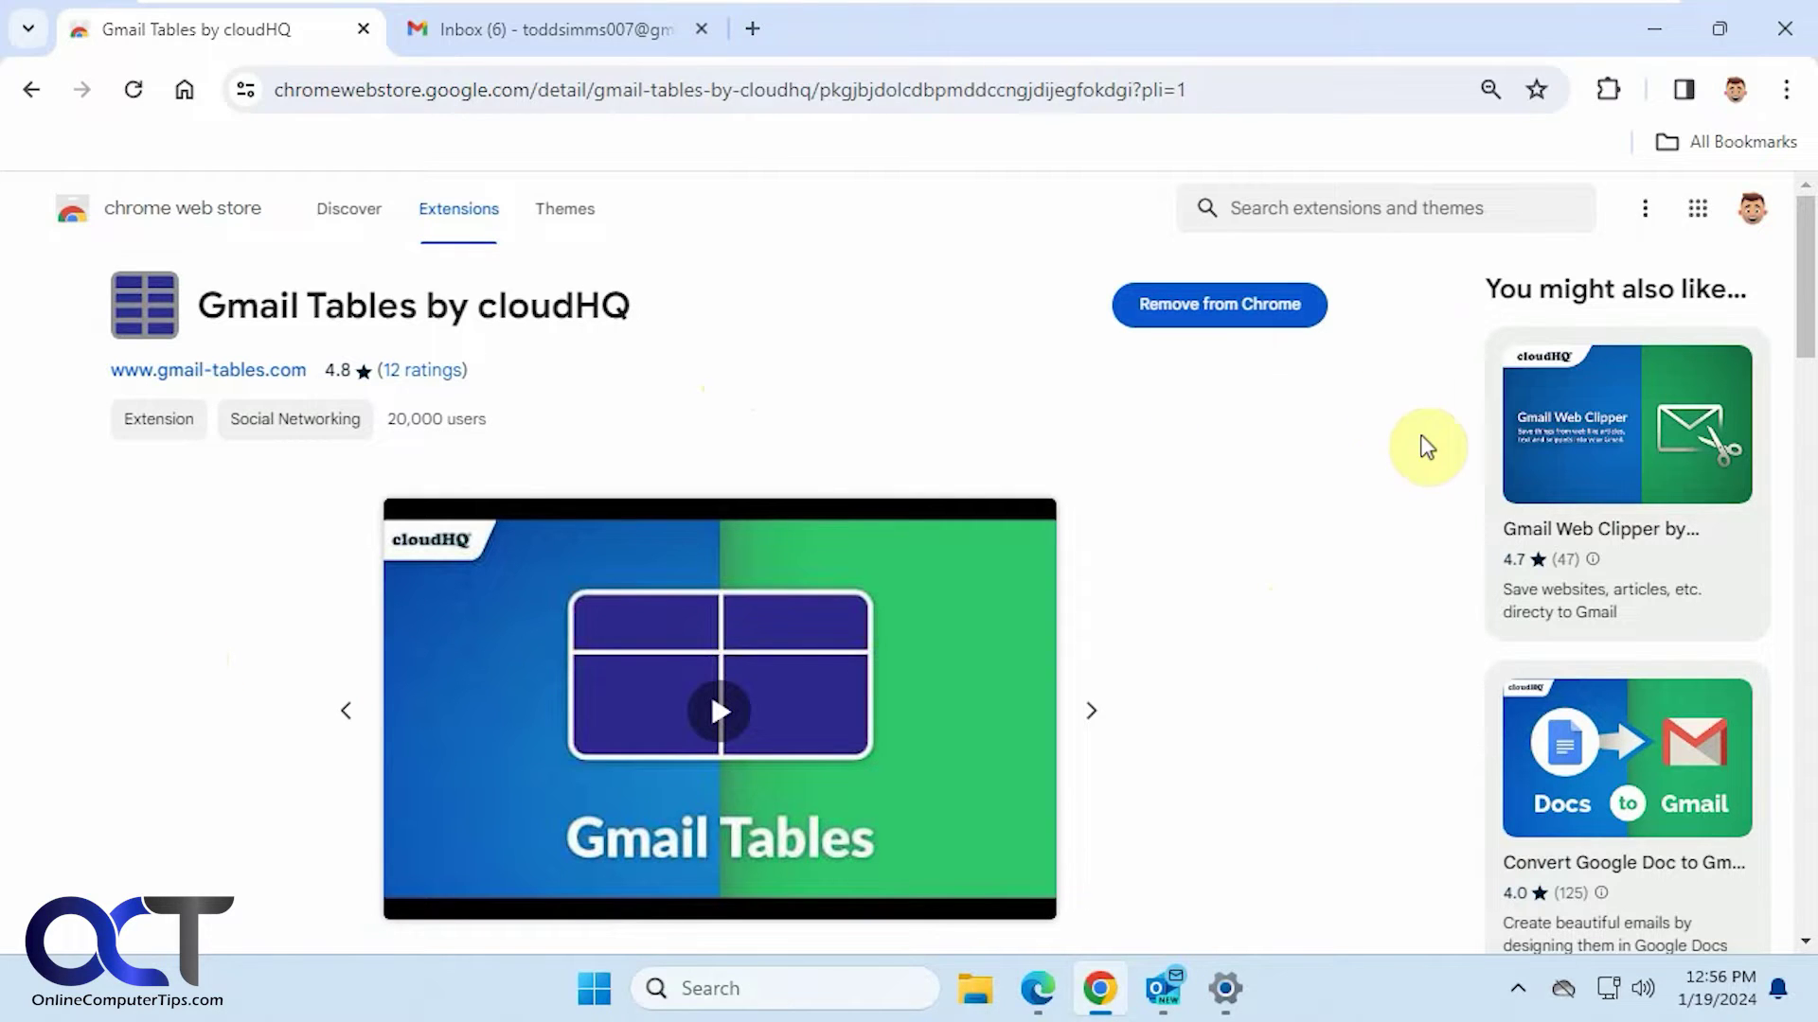
Start a new Gmail message and open cloudHQ's insert-button dialog.
{"action": "left_click", "coordinate": [605, 34]}
{"action": "left_click", "coordinate": [152, 314]}
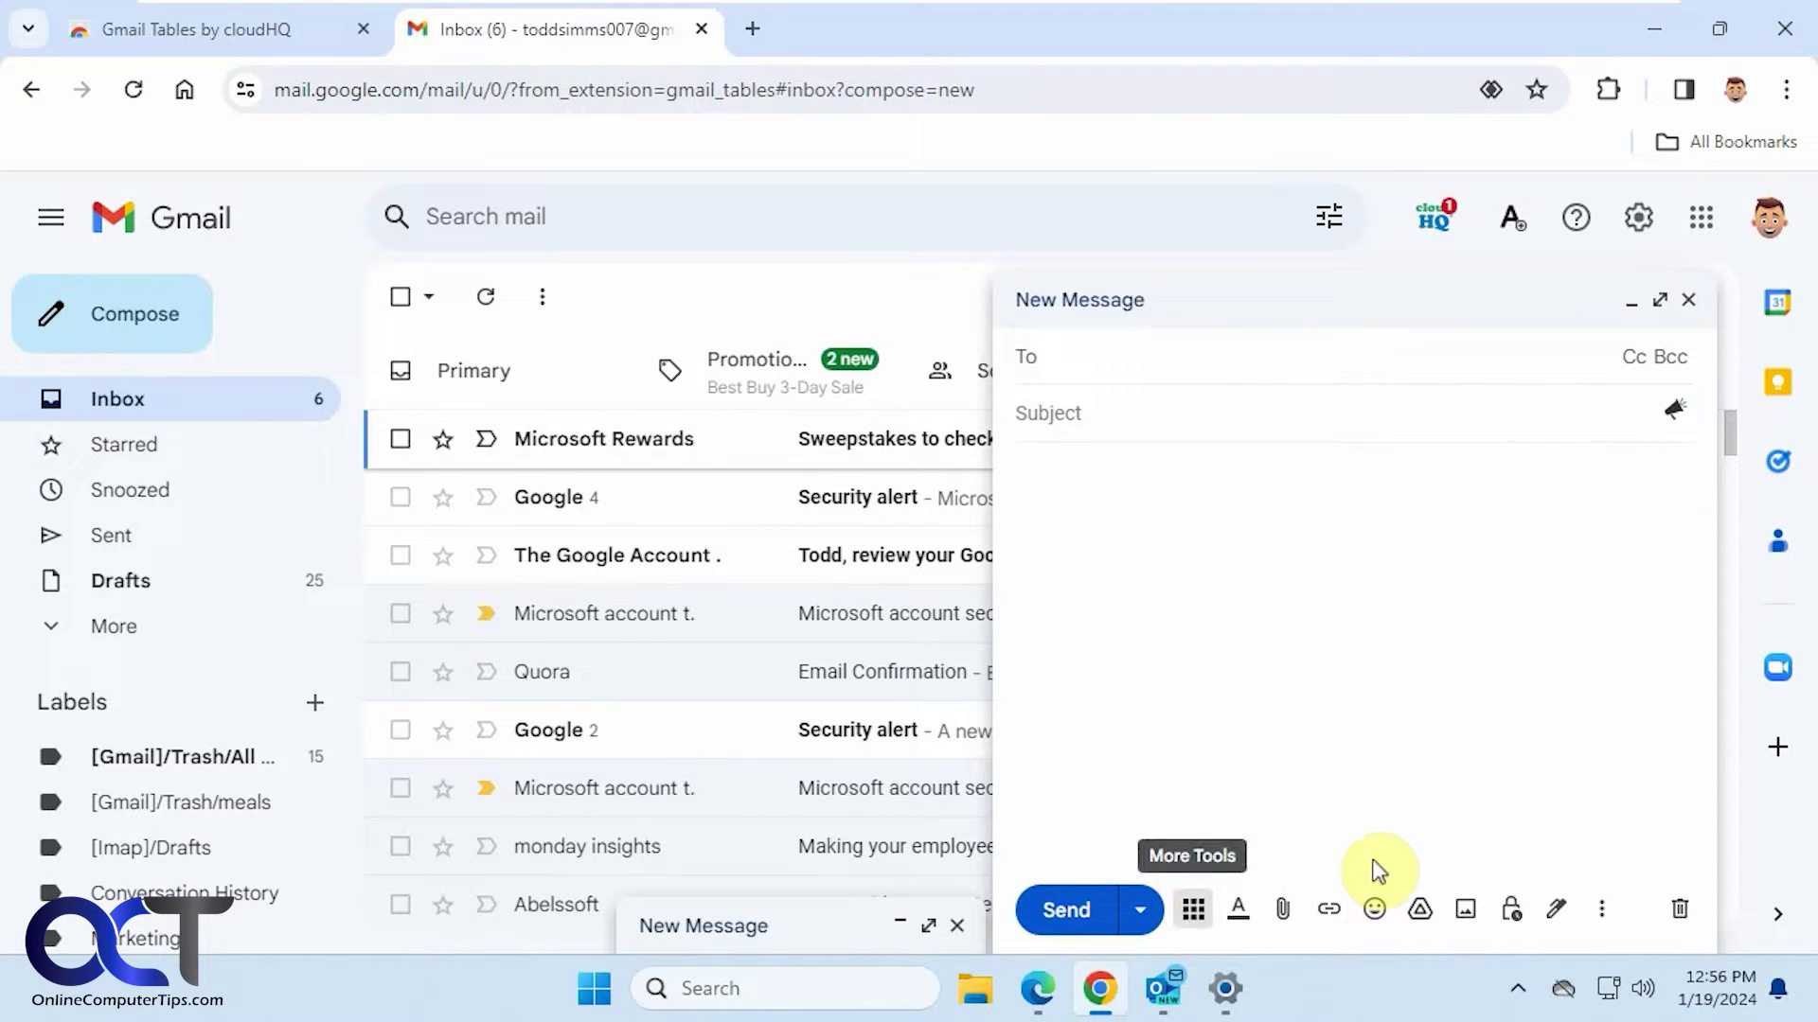
{"action": "left_click", "coordinate": [1193, 911]}
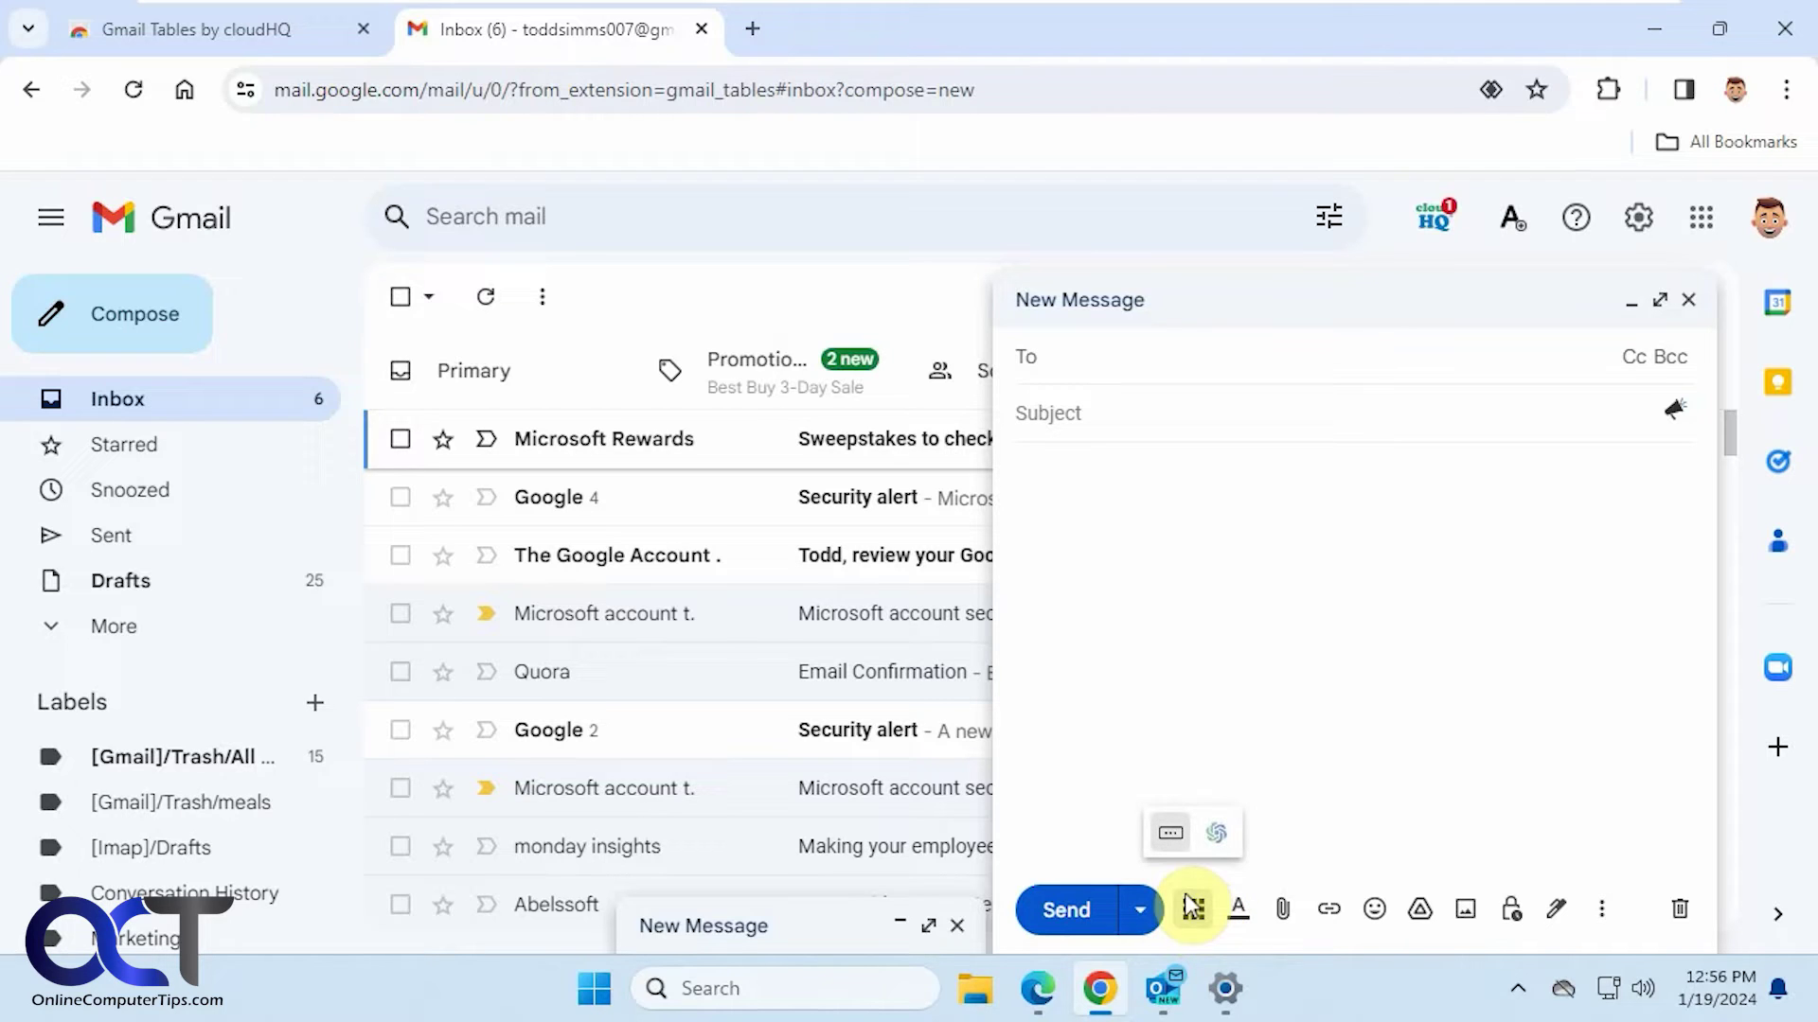
{"action": "left_click", "coordinate": [1177, 837]}
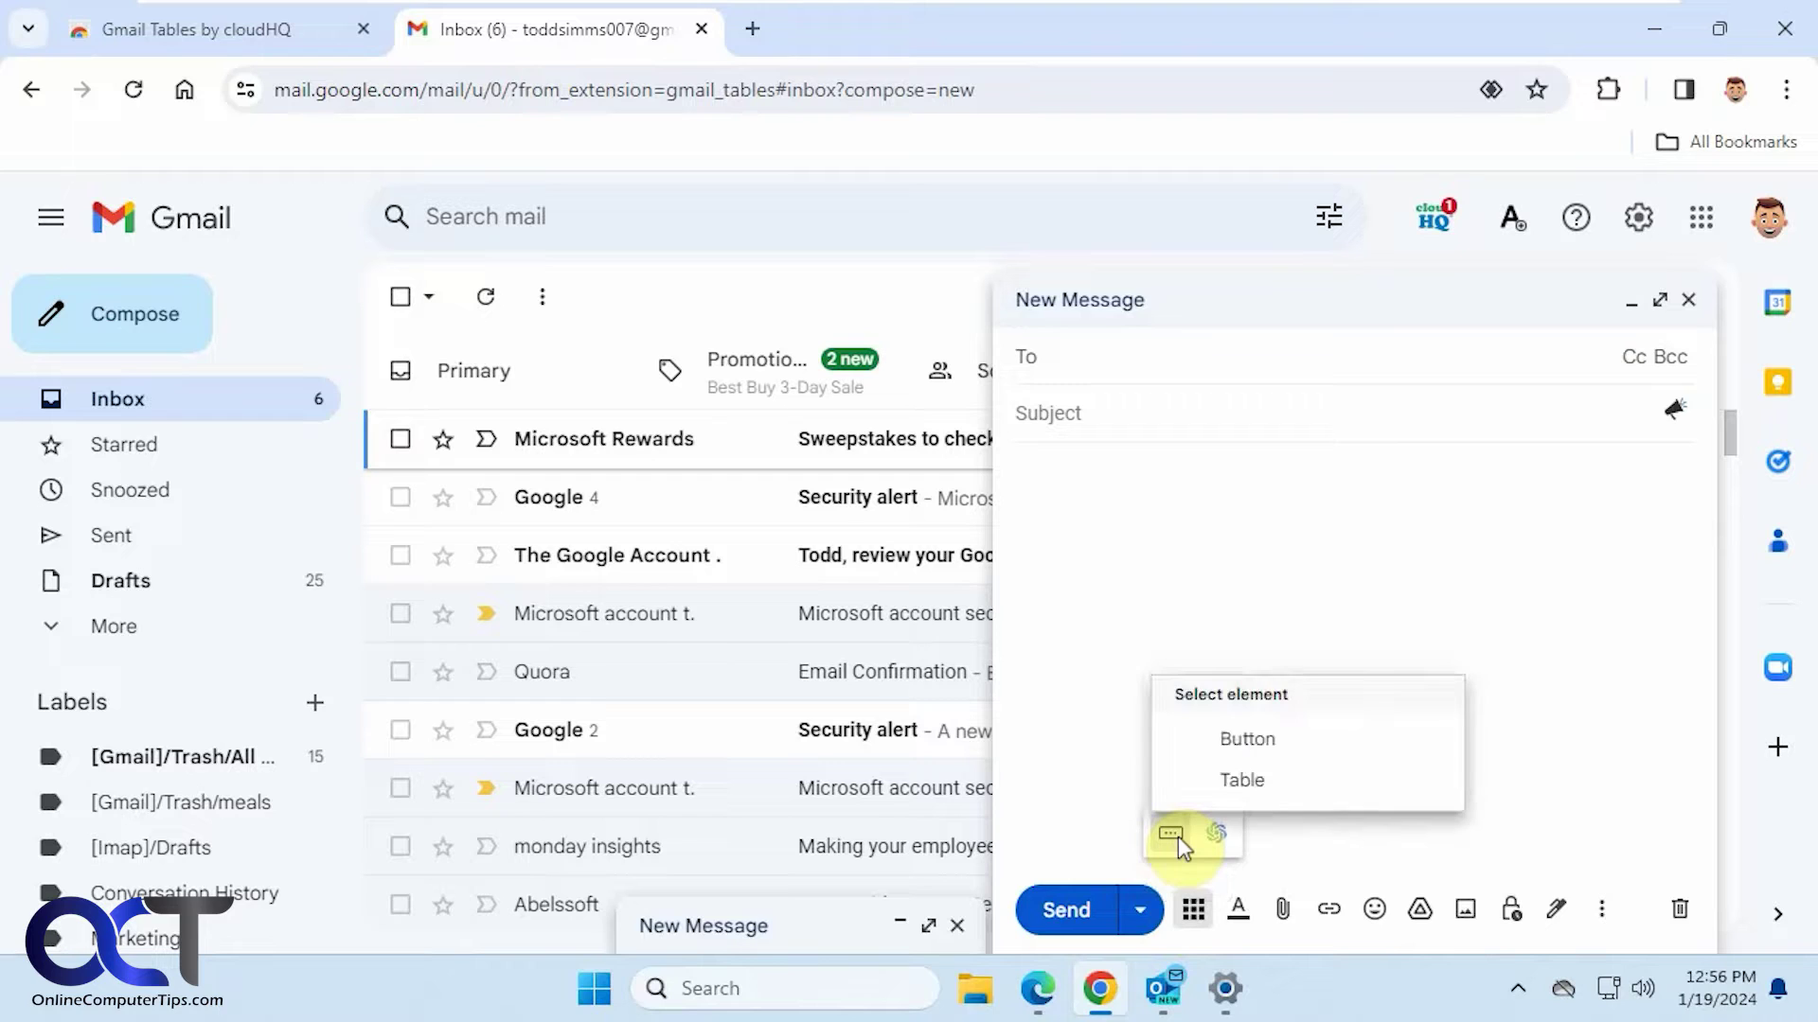
{"action": "left_click", "coordinate": [1259, 743]}
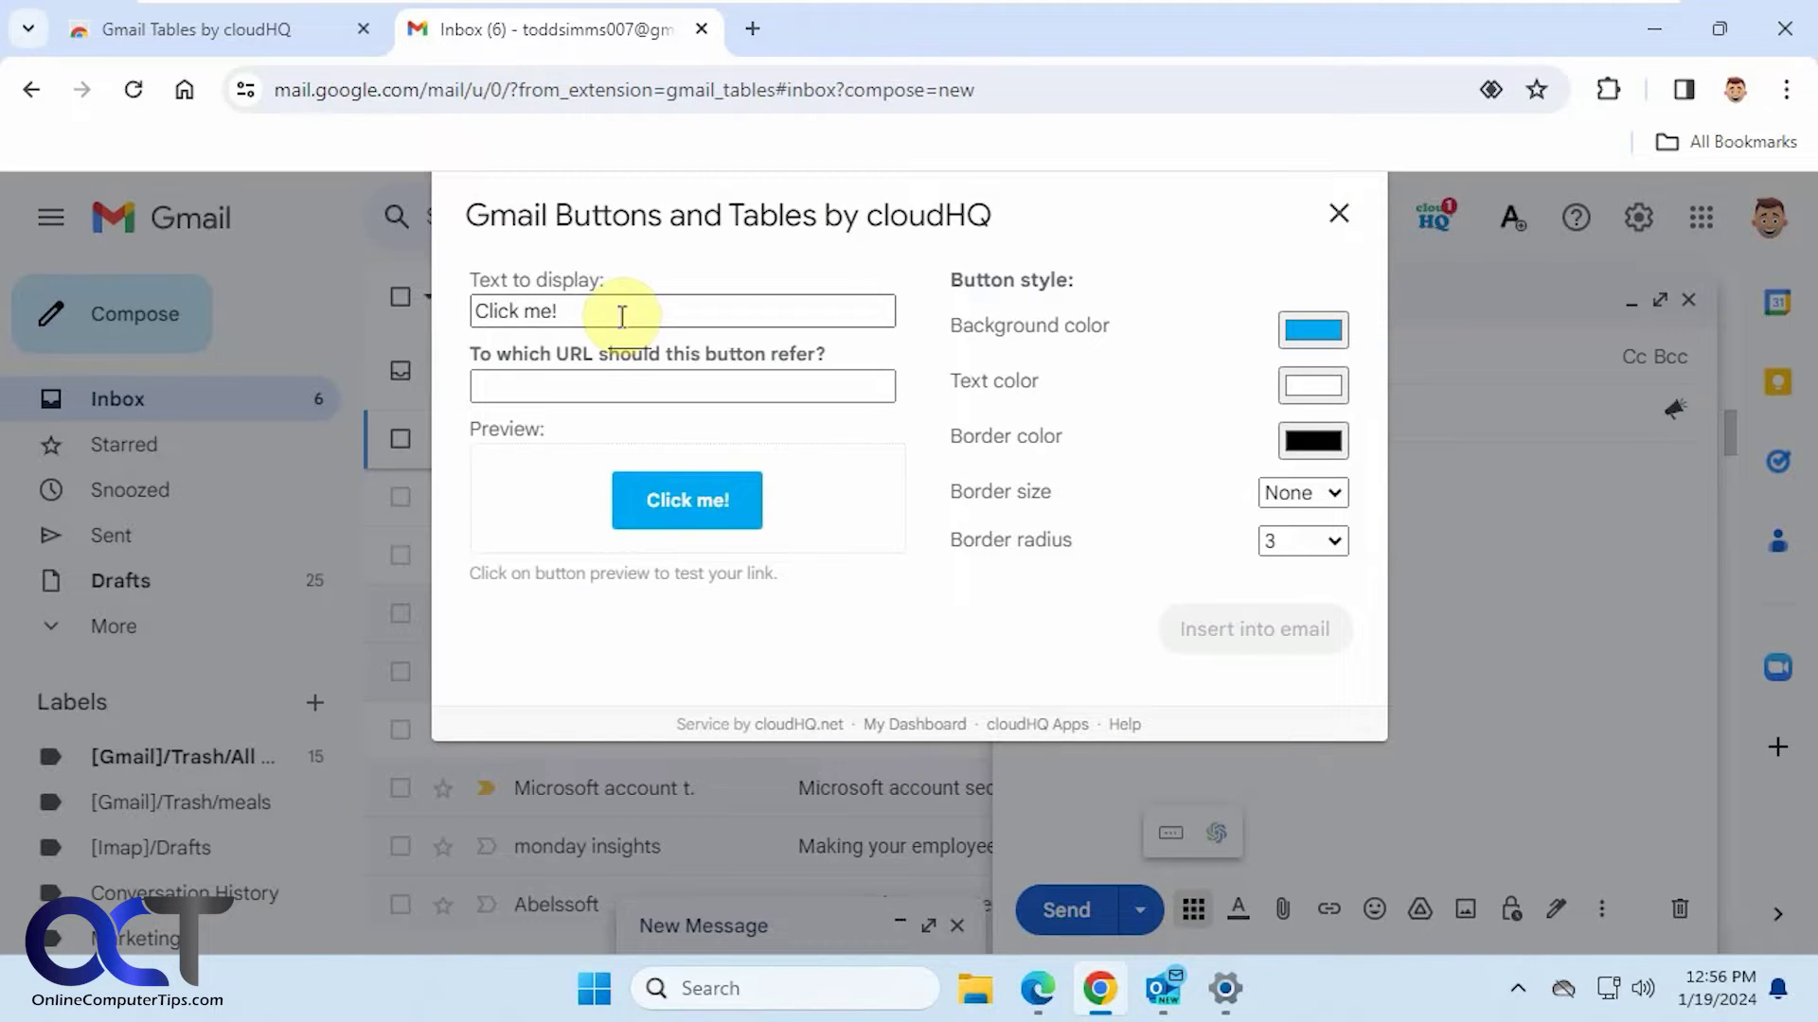
Set the button text to 'Check out my website' and its link to onlinecomputertips.com.
{"action": "left_click_drag", "start_coordinate": [627, 313], "coordinate": [385, 317]}
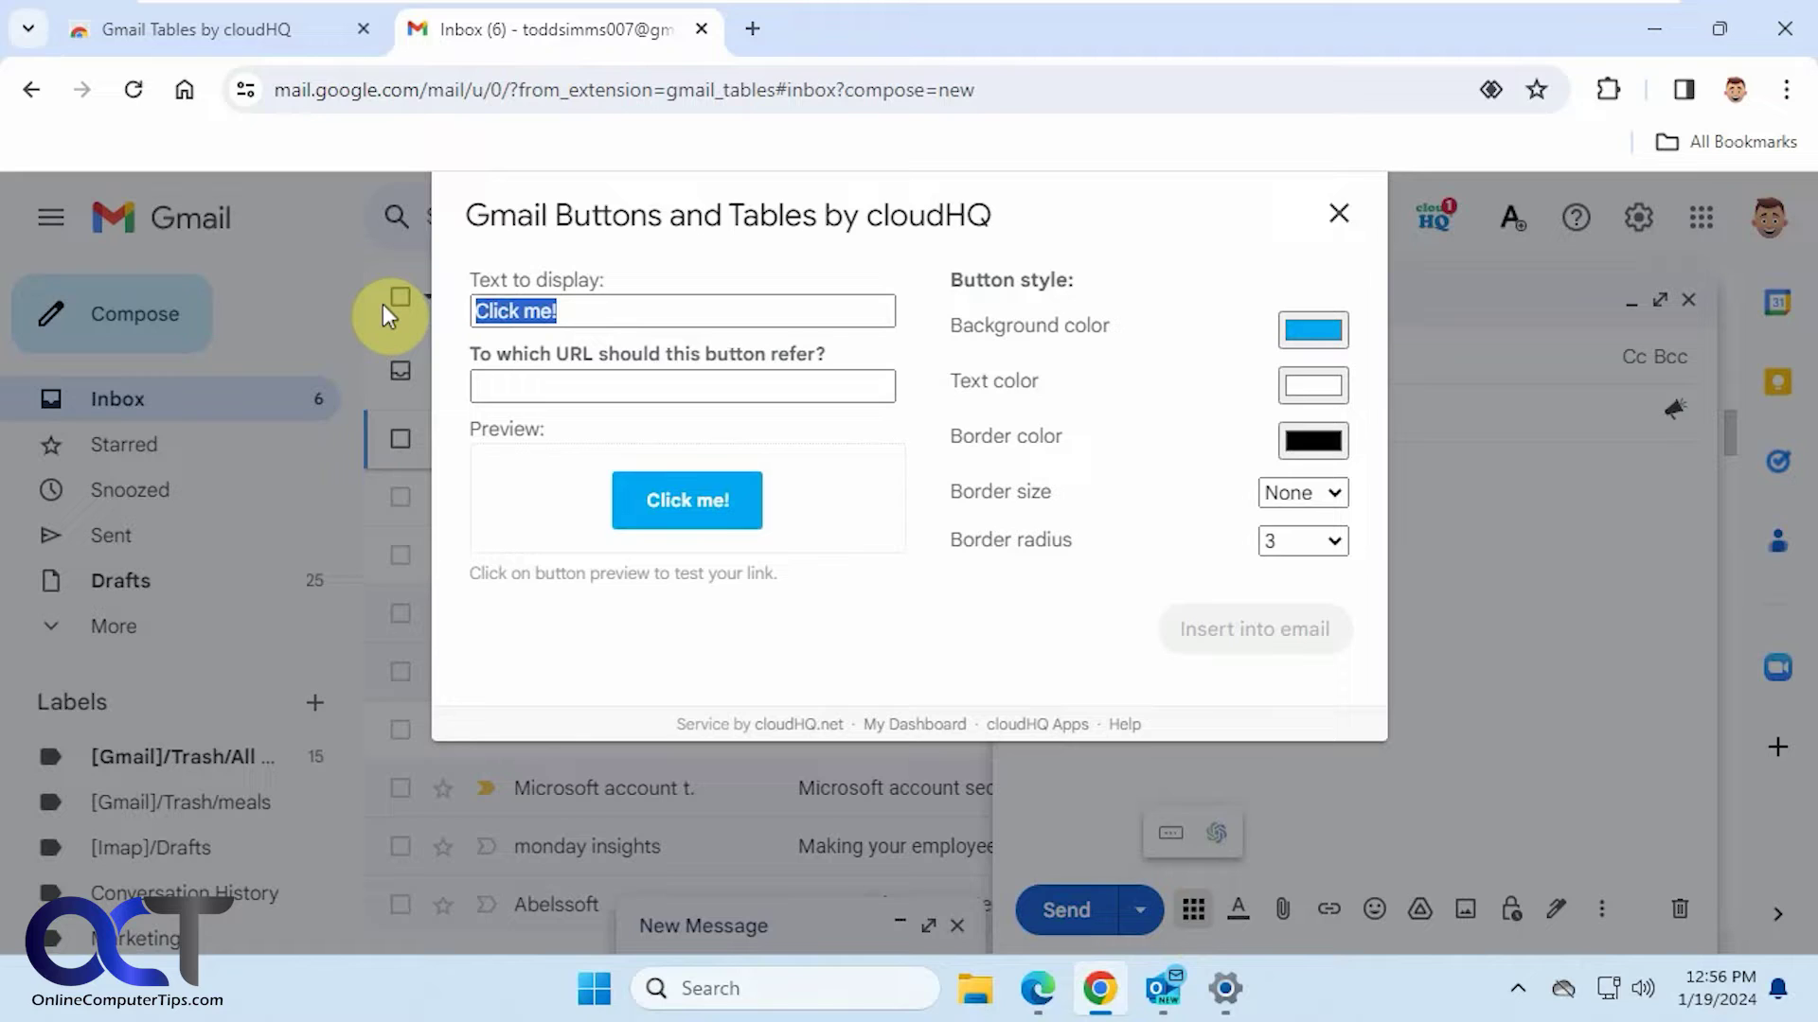
{"action": "type", "text": "Check "}
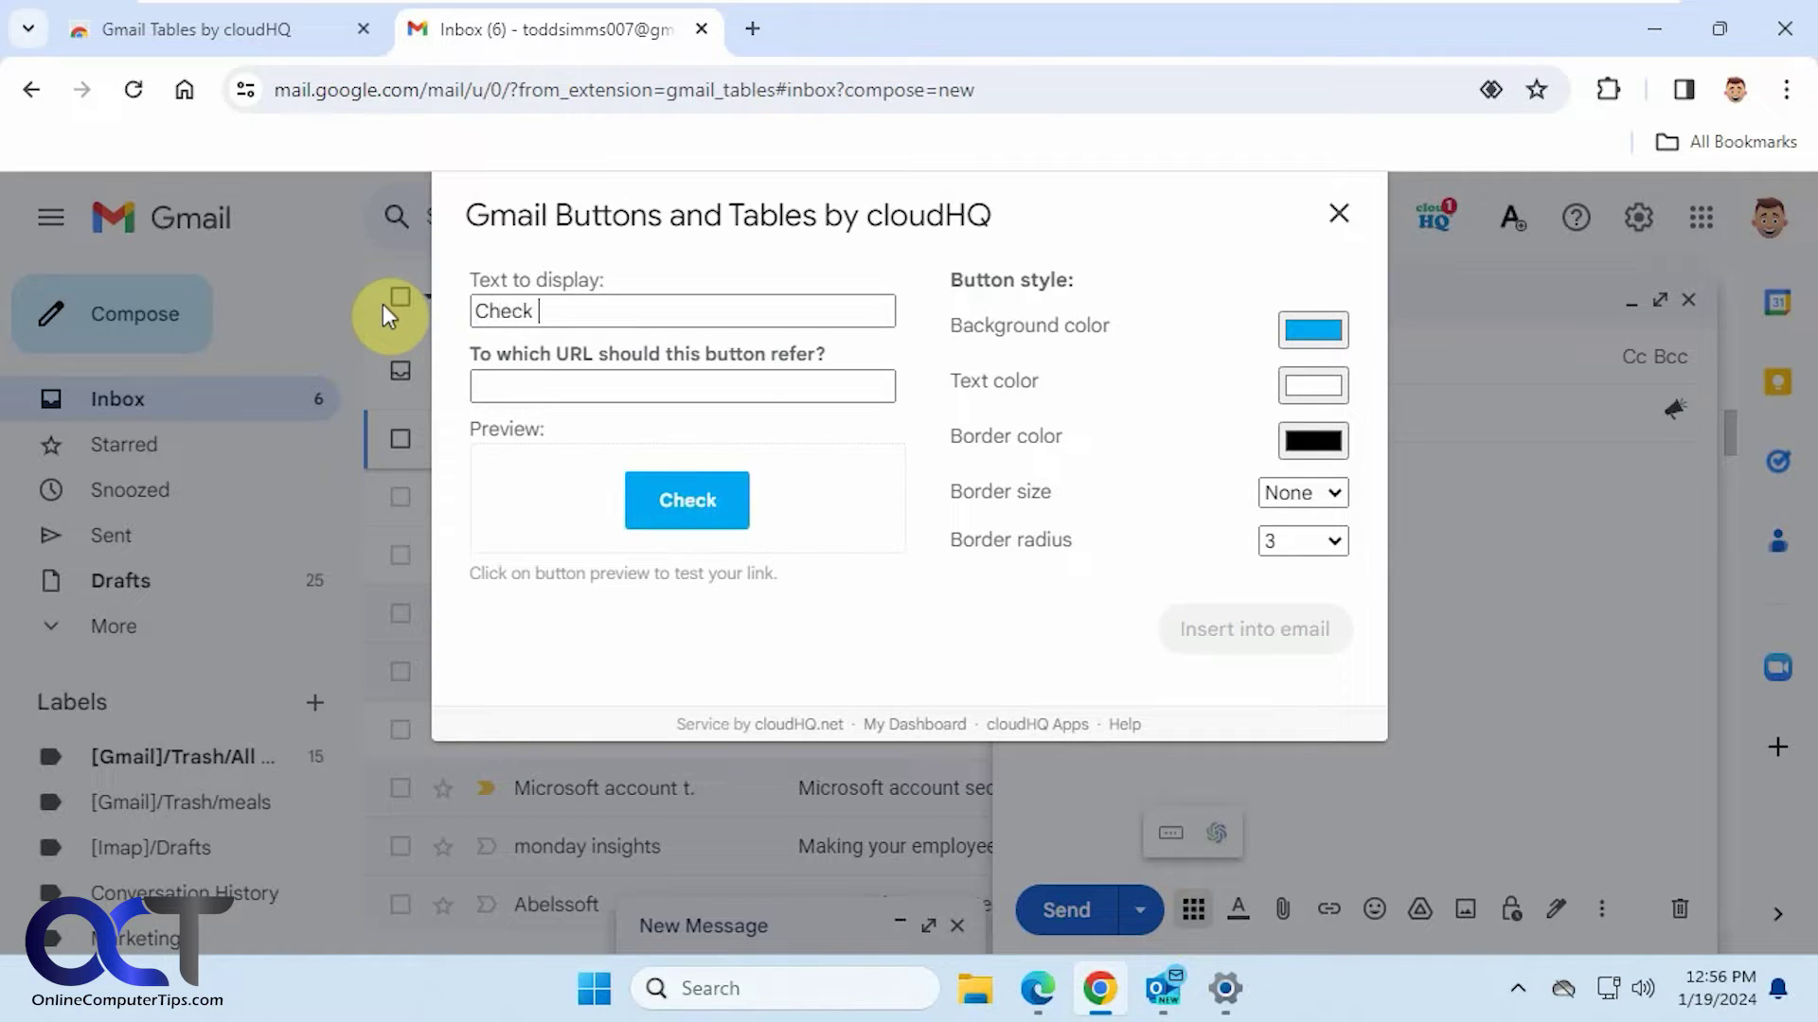
{"action": "type", "text": "out my website"}
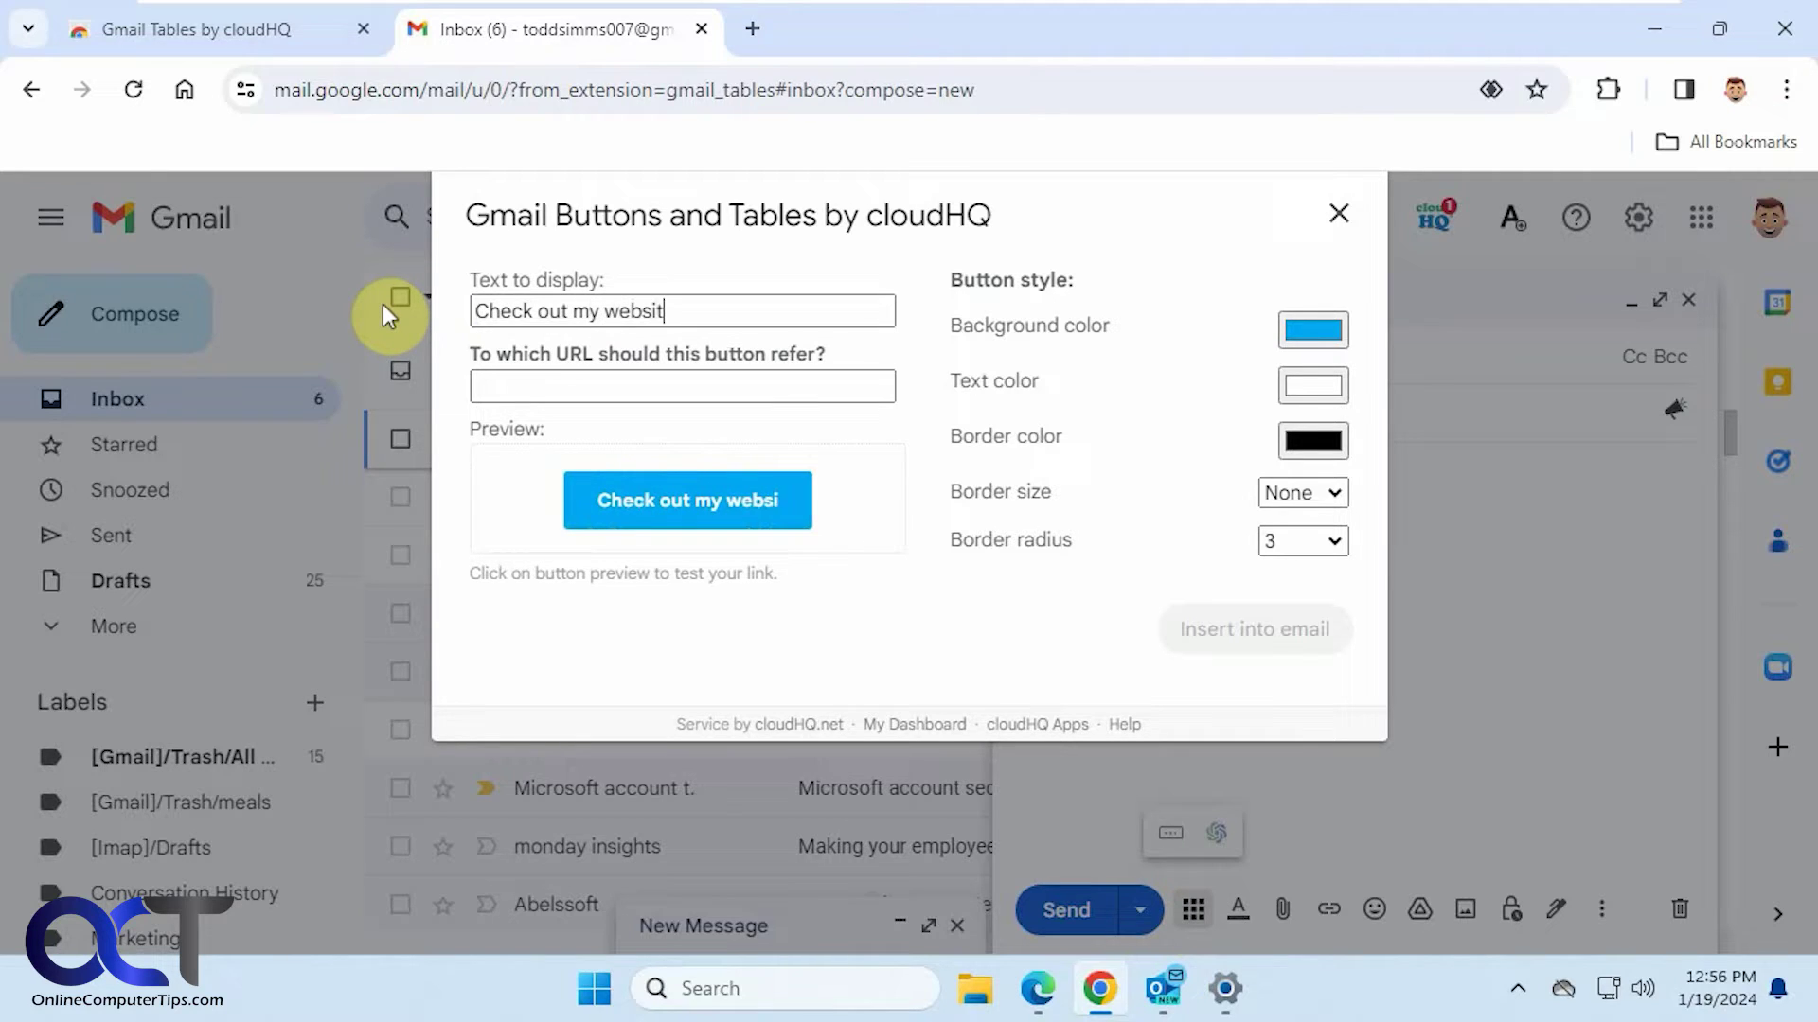
{"action": "key", "text": "Tab"}
{"action": "type", "text": "on"}
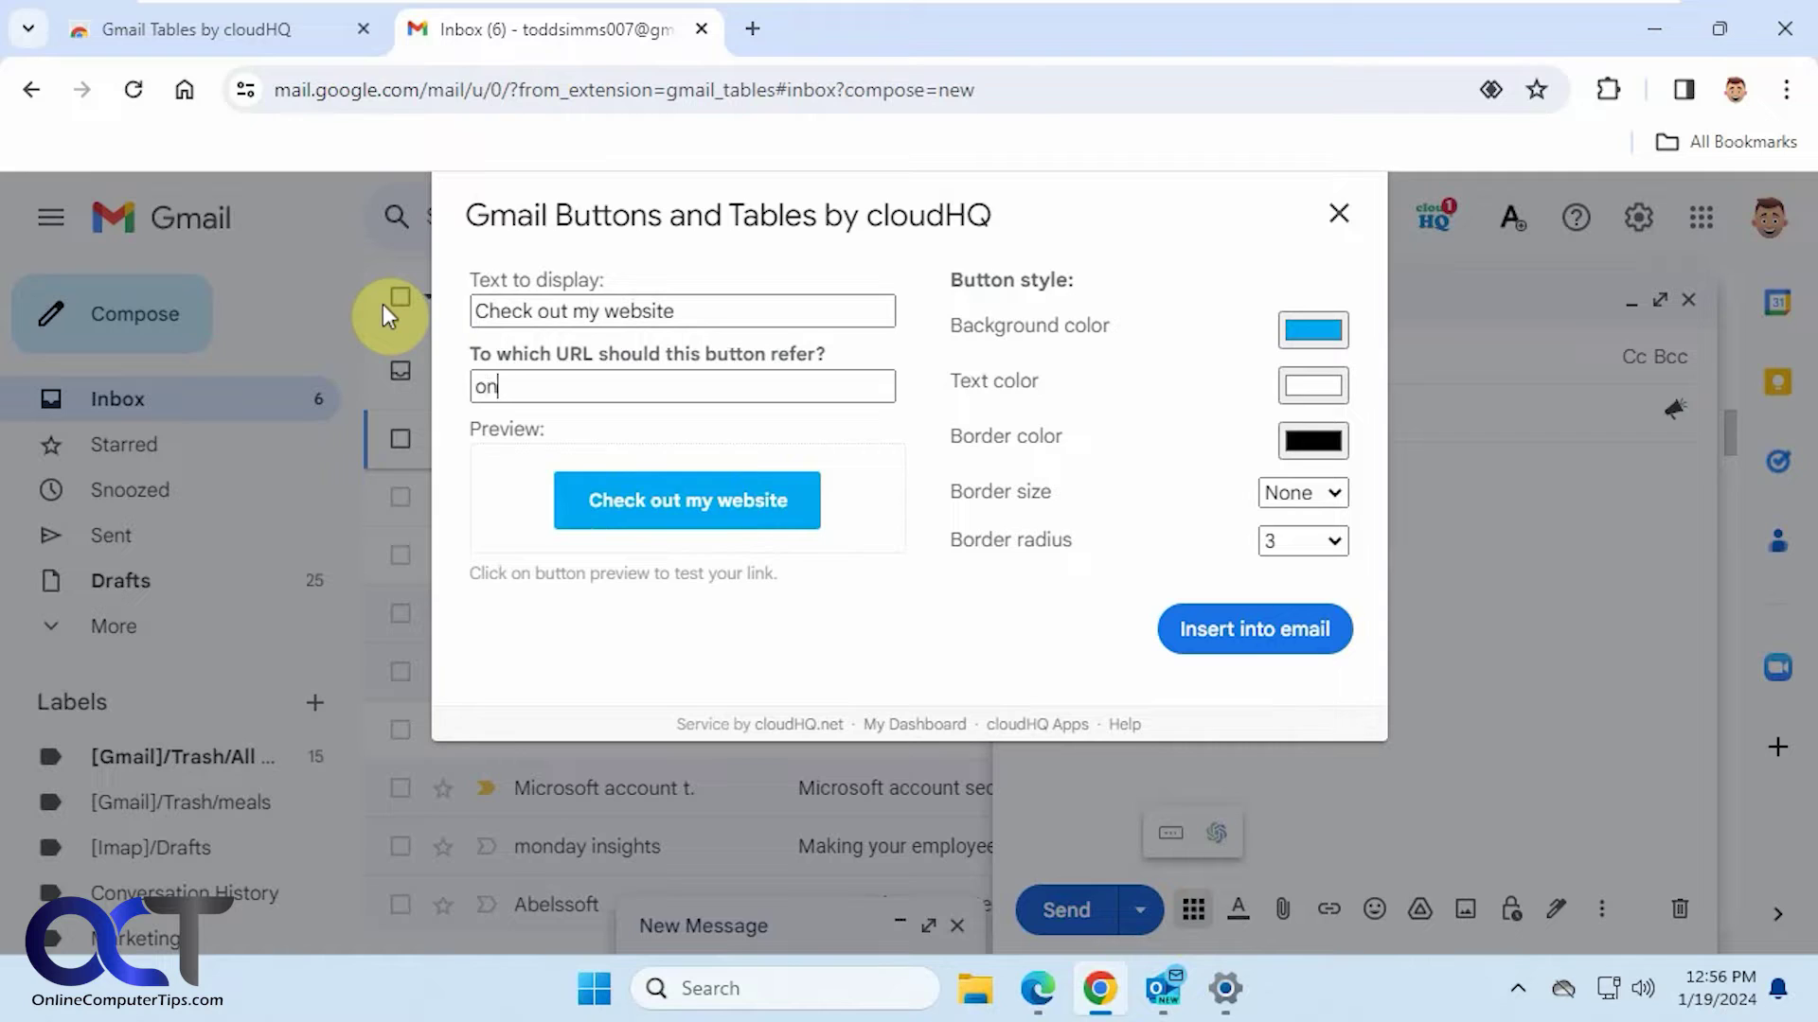
{"action": "type", "text": "linecomputertips.com"}
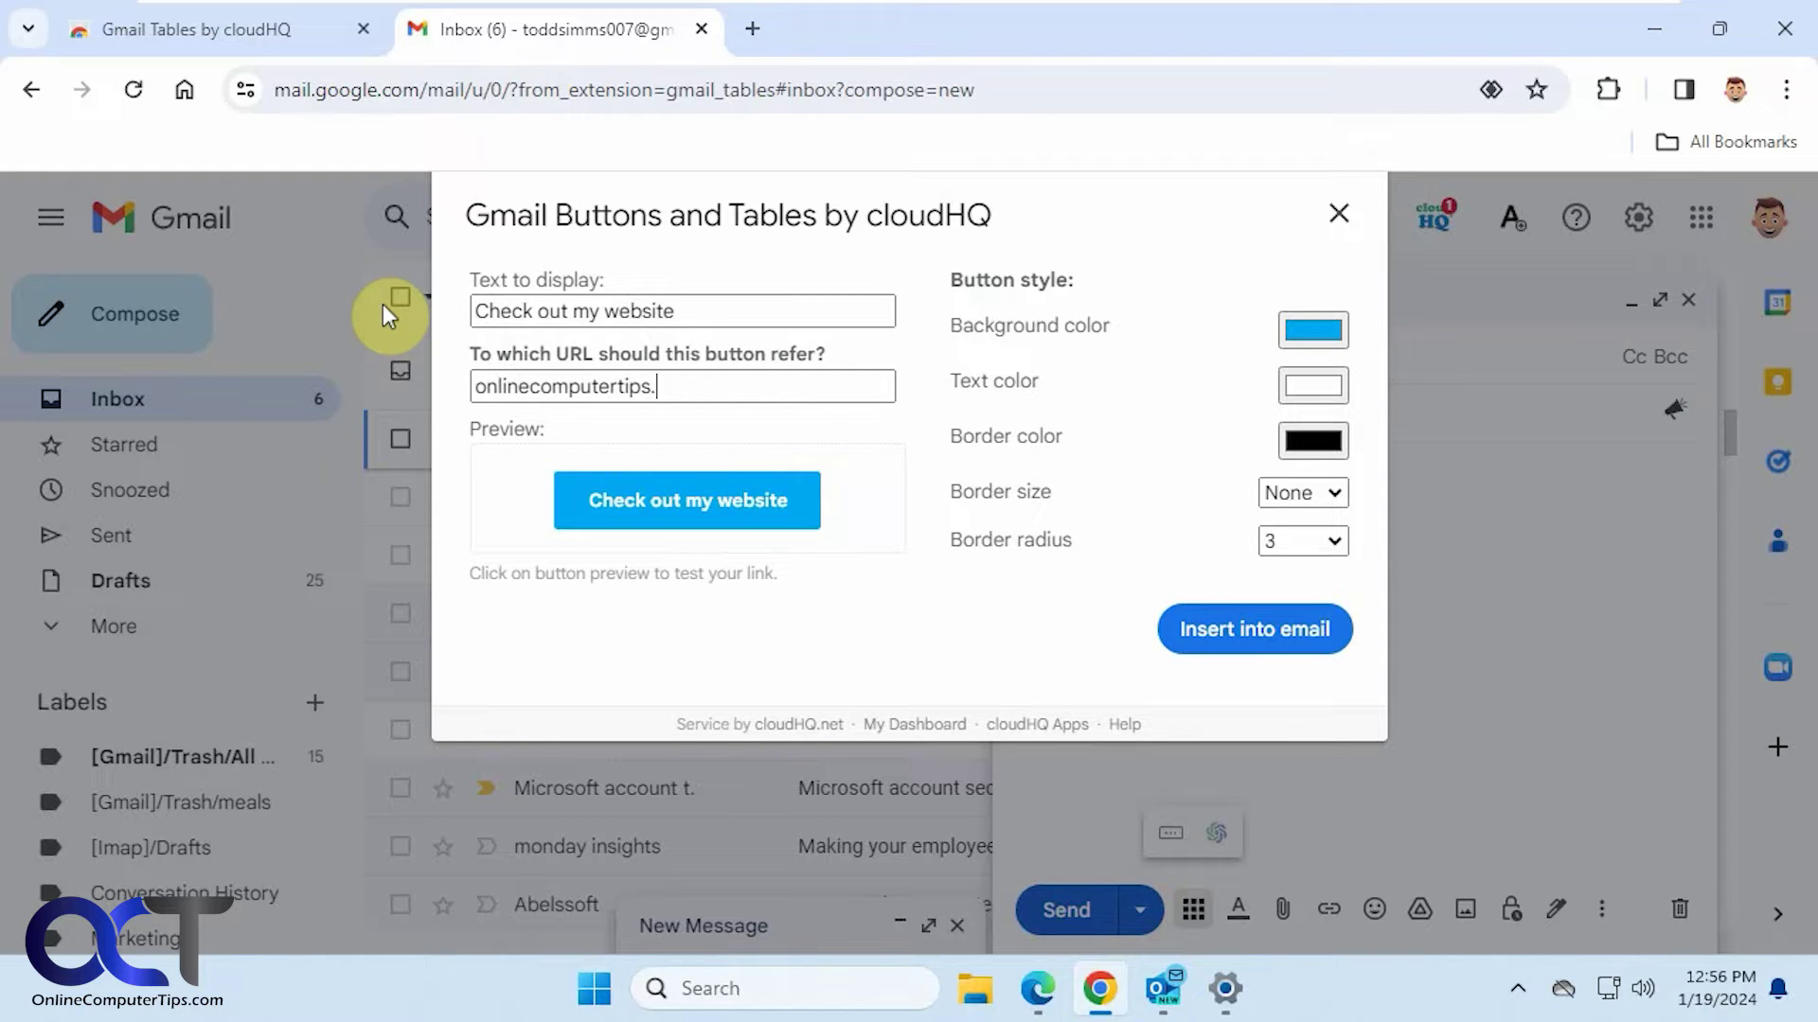
Give the button a darker blue background, keep corner radius 3, and insert it into the email.
{"action": "left_click", "coordinate": [1312, 331]}
{"action": "left_click", "coordinate": [1500, 432]}
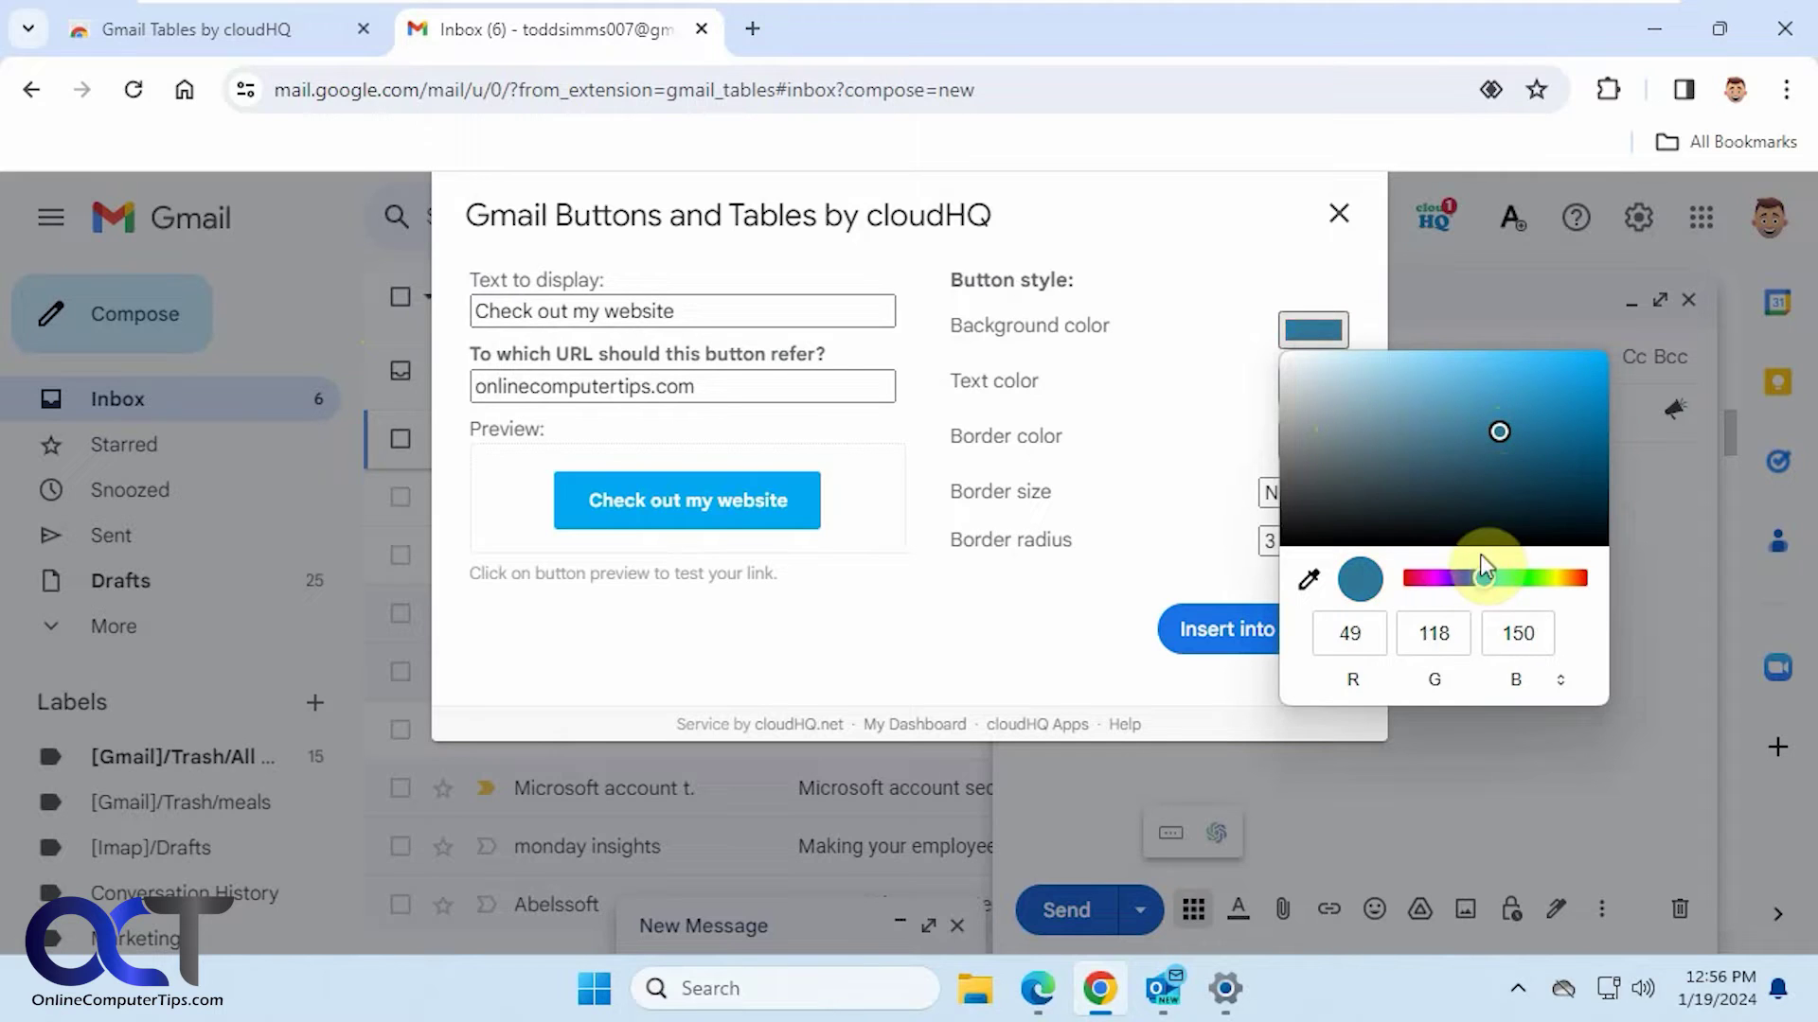
{"action": "left_click", "coordinate": [1205, 451]}
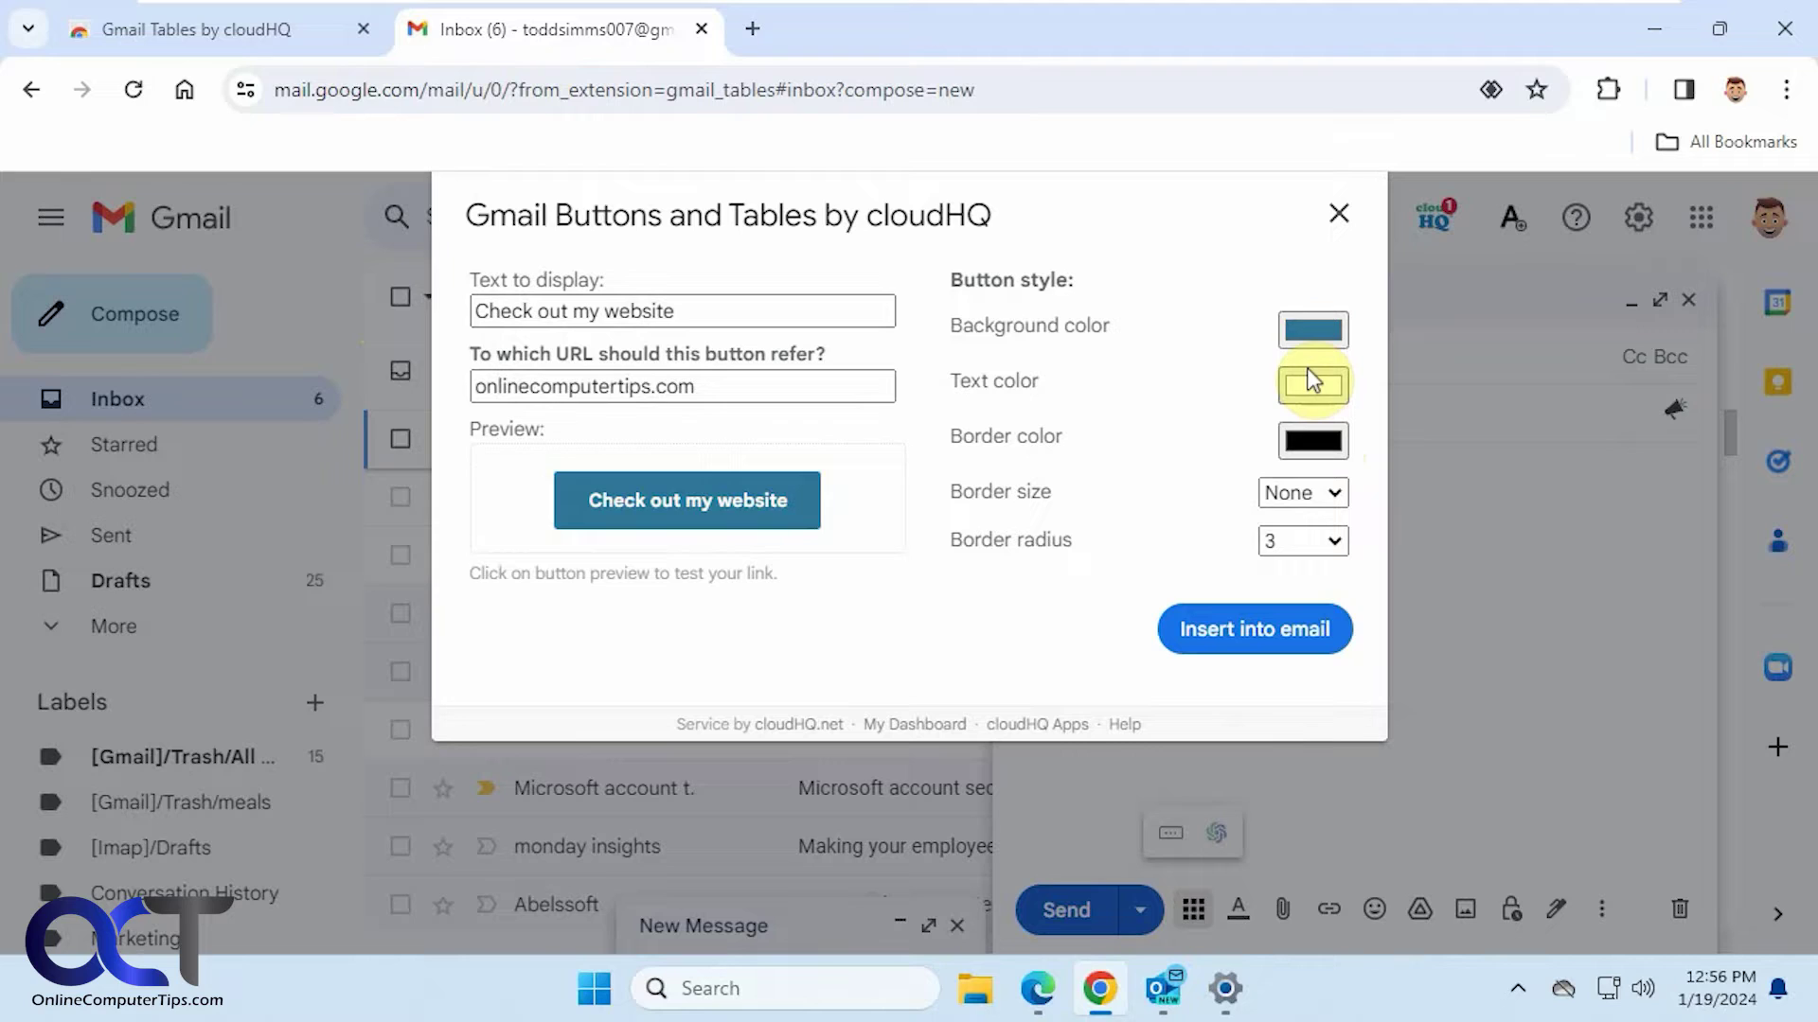
{"action": "left_click", "coordinate": [1332, 545]}
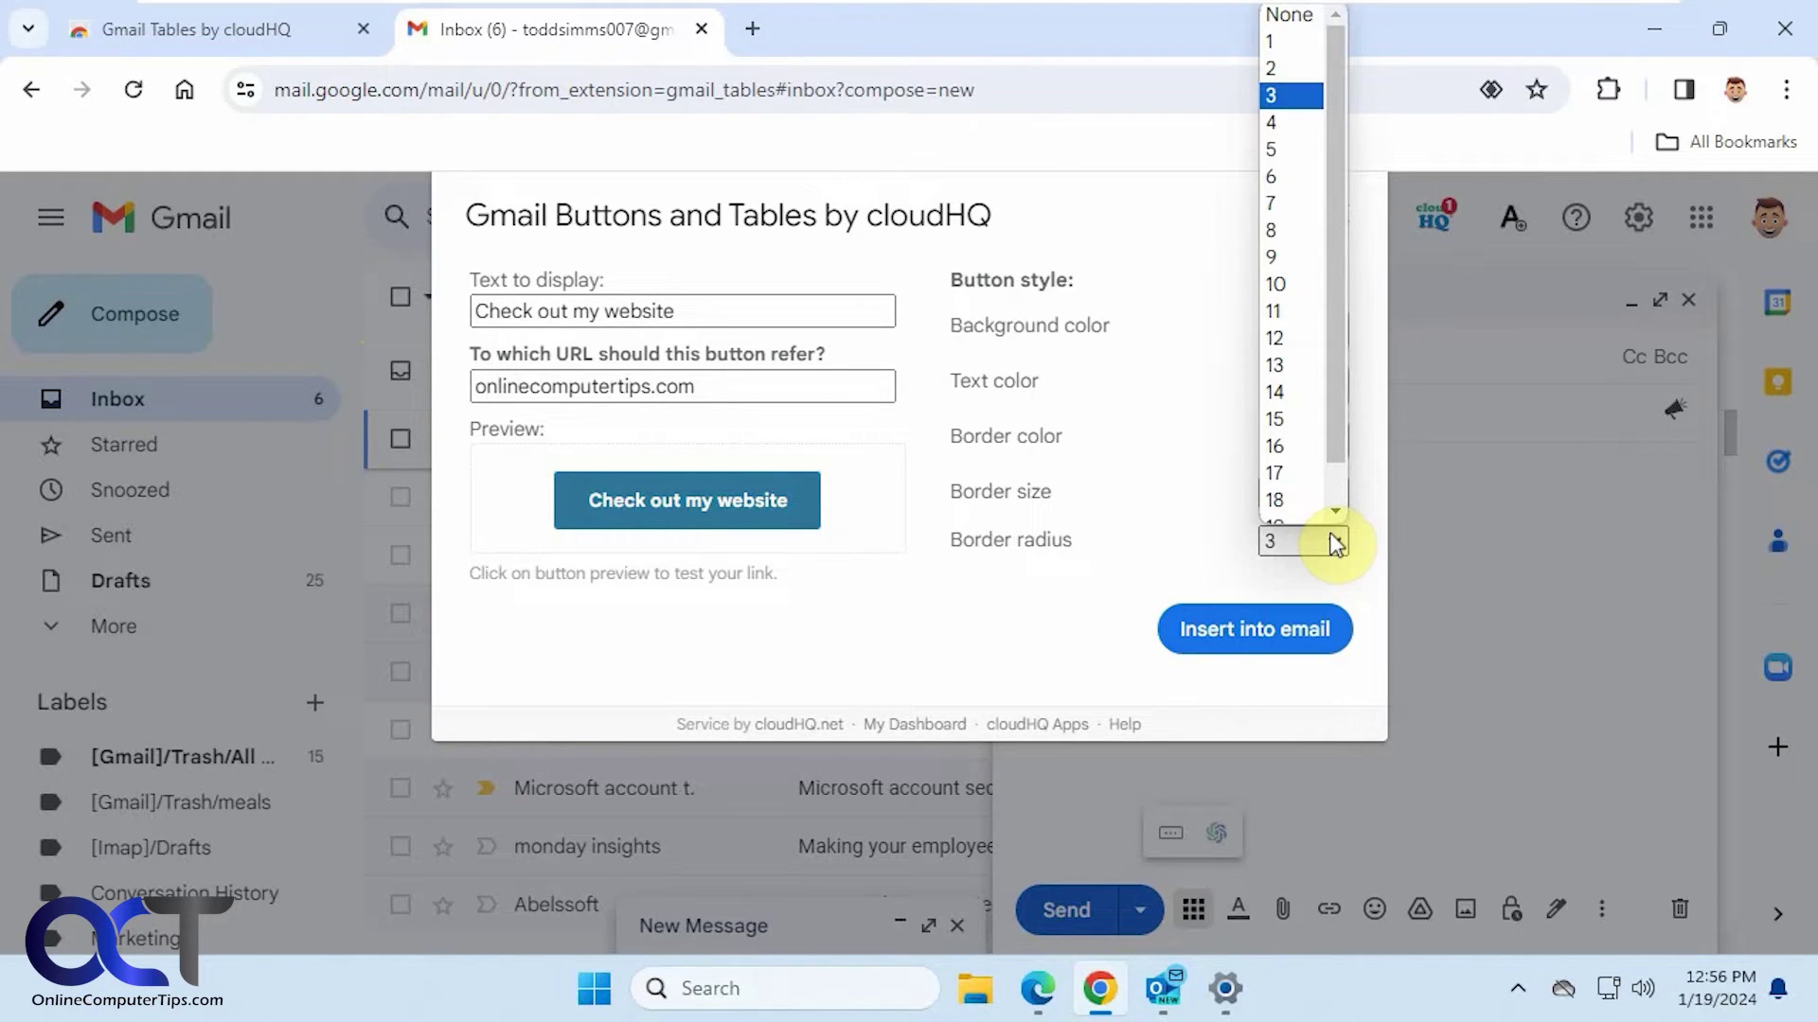
{"action": "left_click", "coordinate": [1332, 542]}
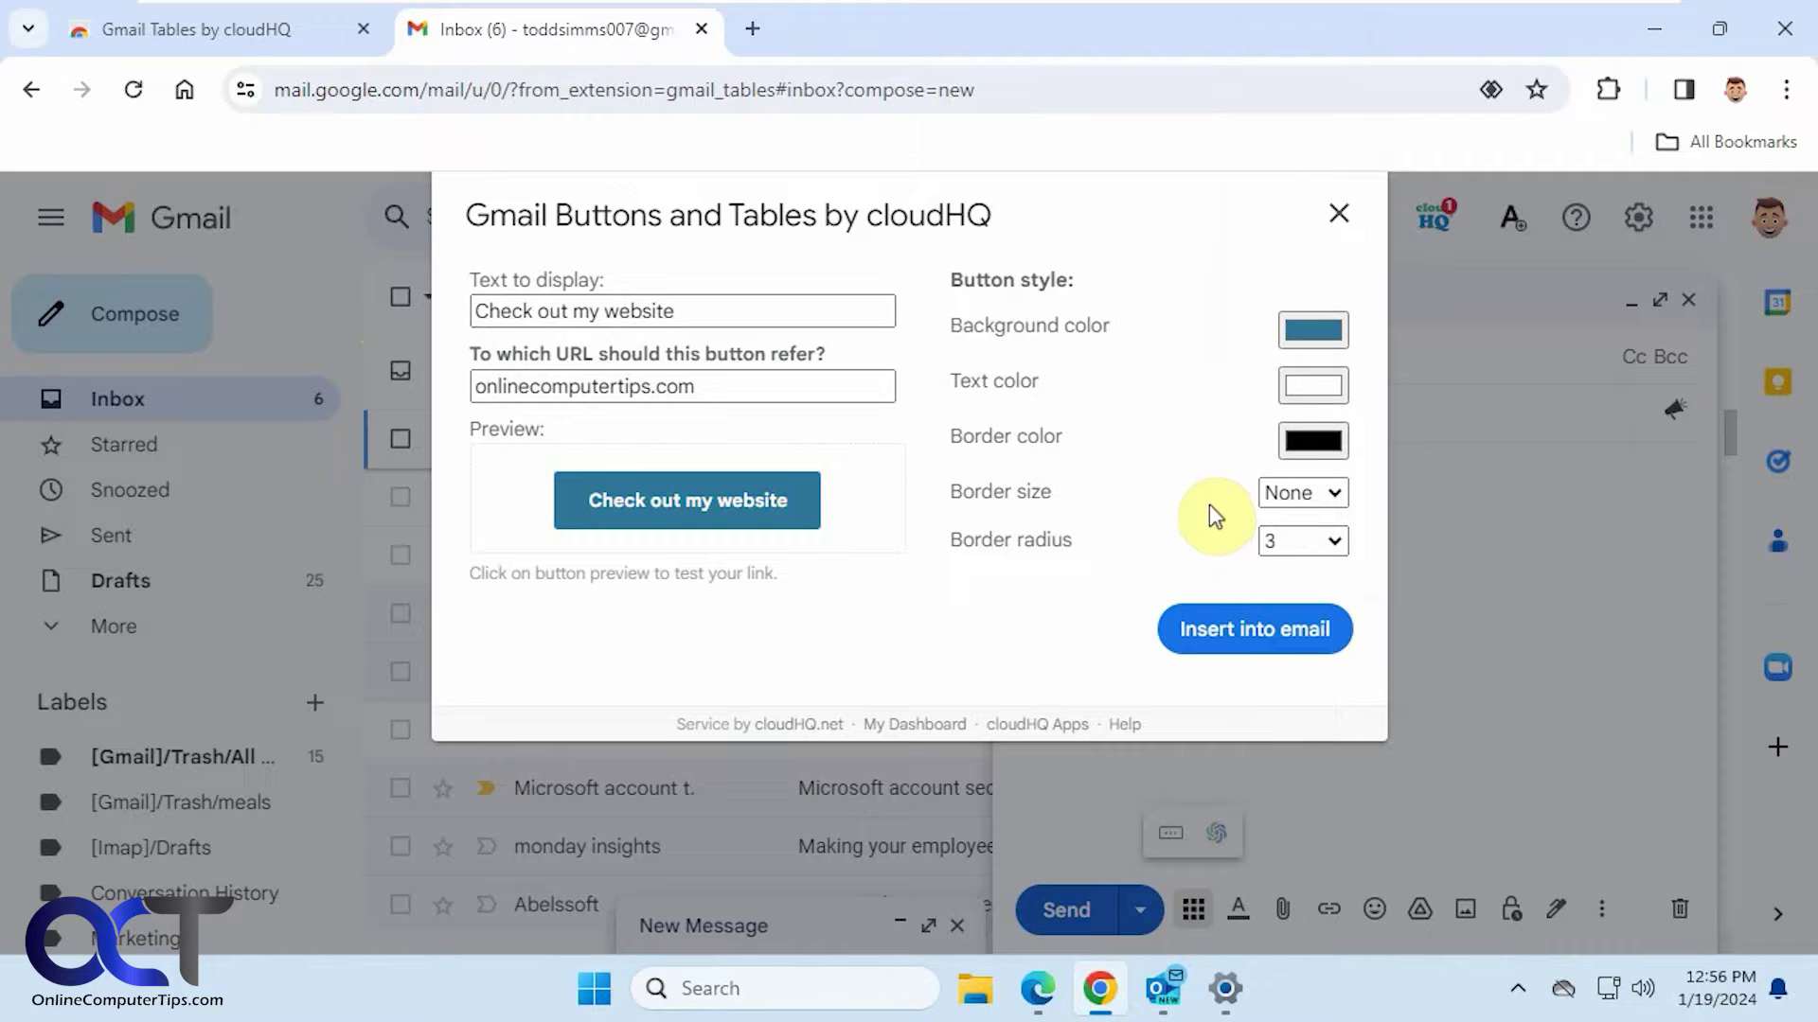
{"action": "left_click", "coordinate": [1217, 626]}
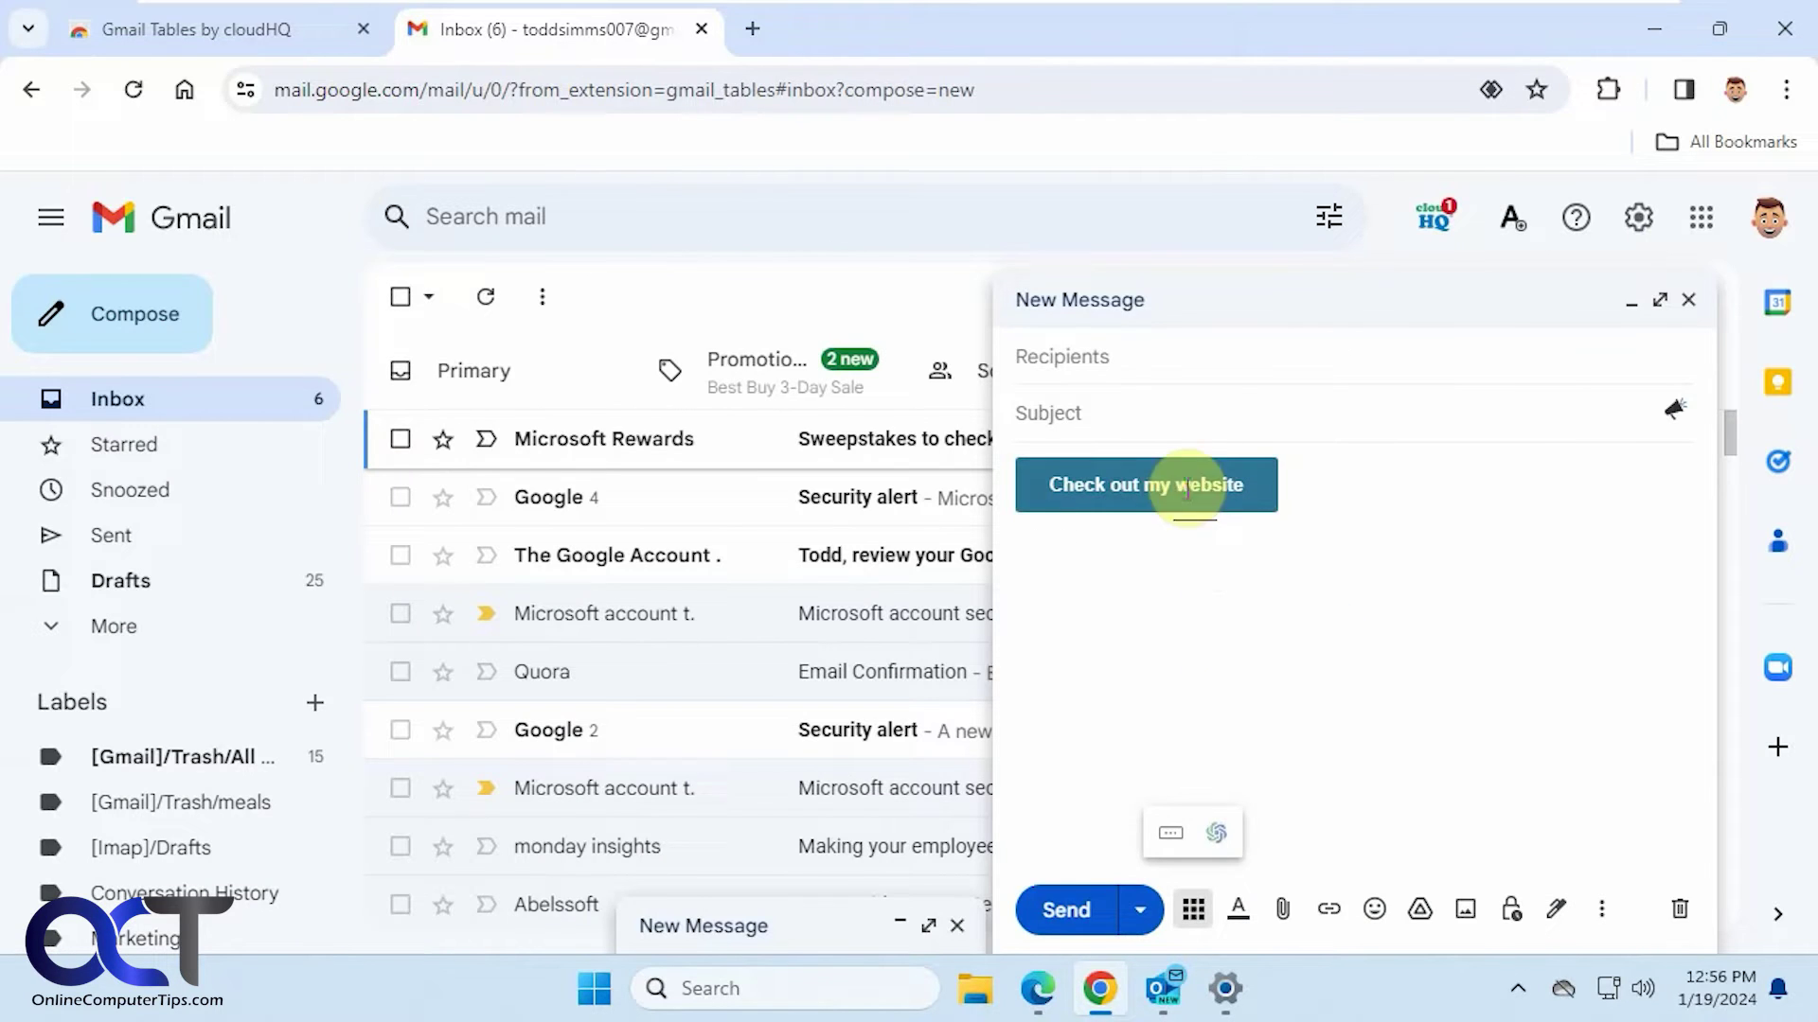
Address the email to a suggested contact with subject 'test' and send it.
{"action": "left_click", "coordinate": [1177, 364]}
{"action": "type", "text": "c"}
{"action": "left_click", "coordinate": [1195, 429]}
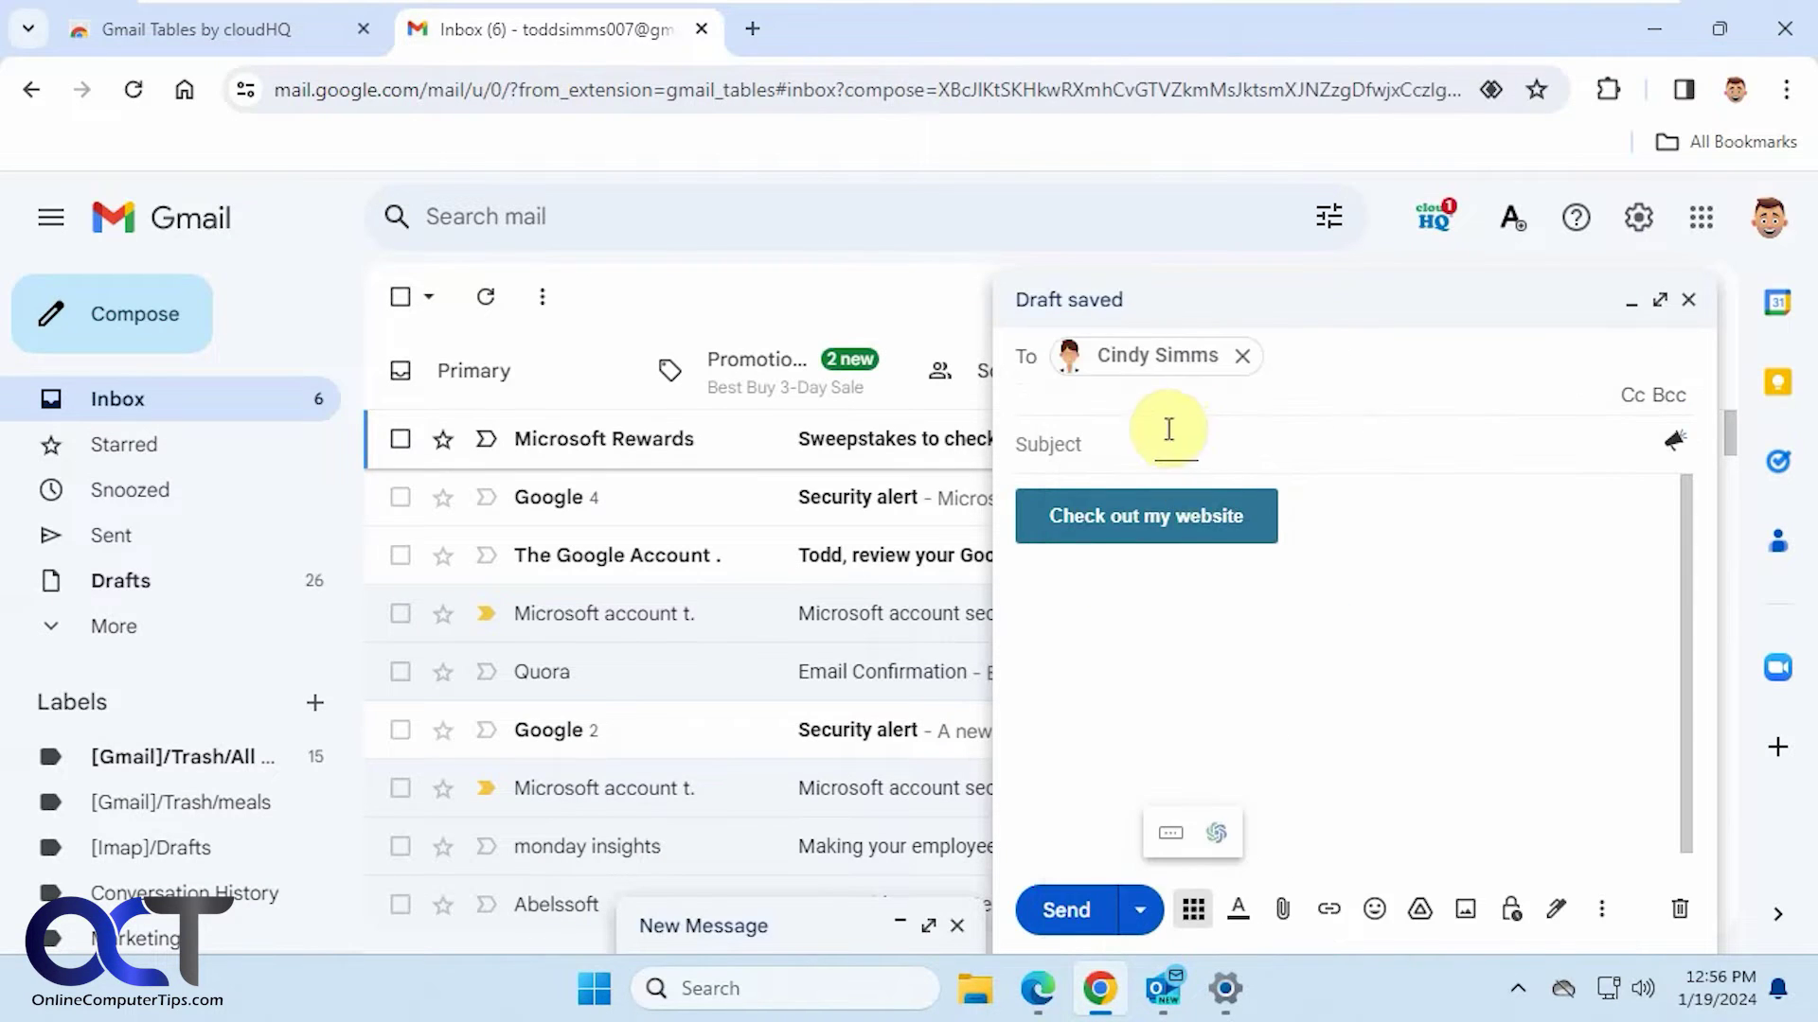
{"action": "type", "text": "test"}
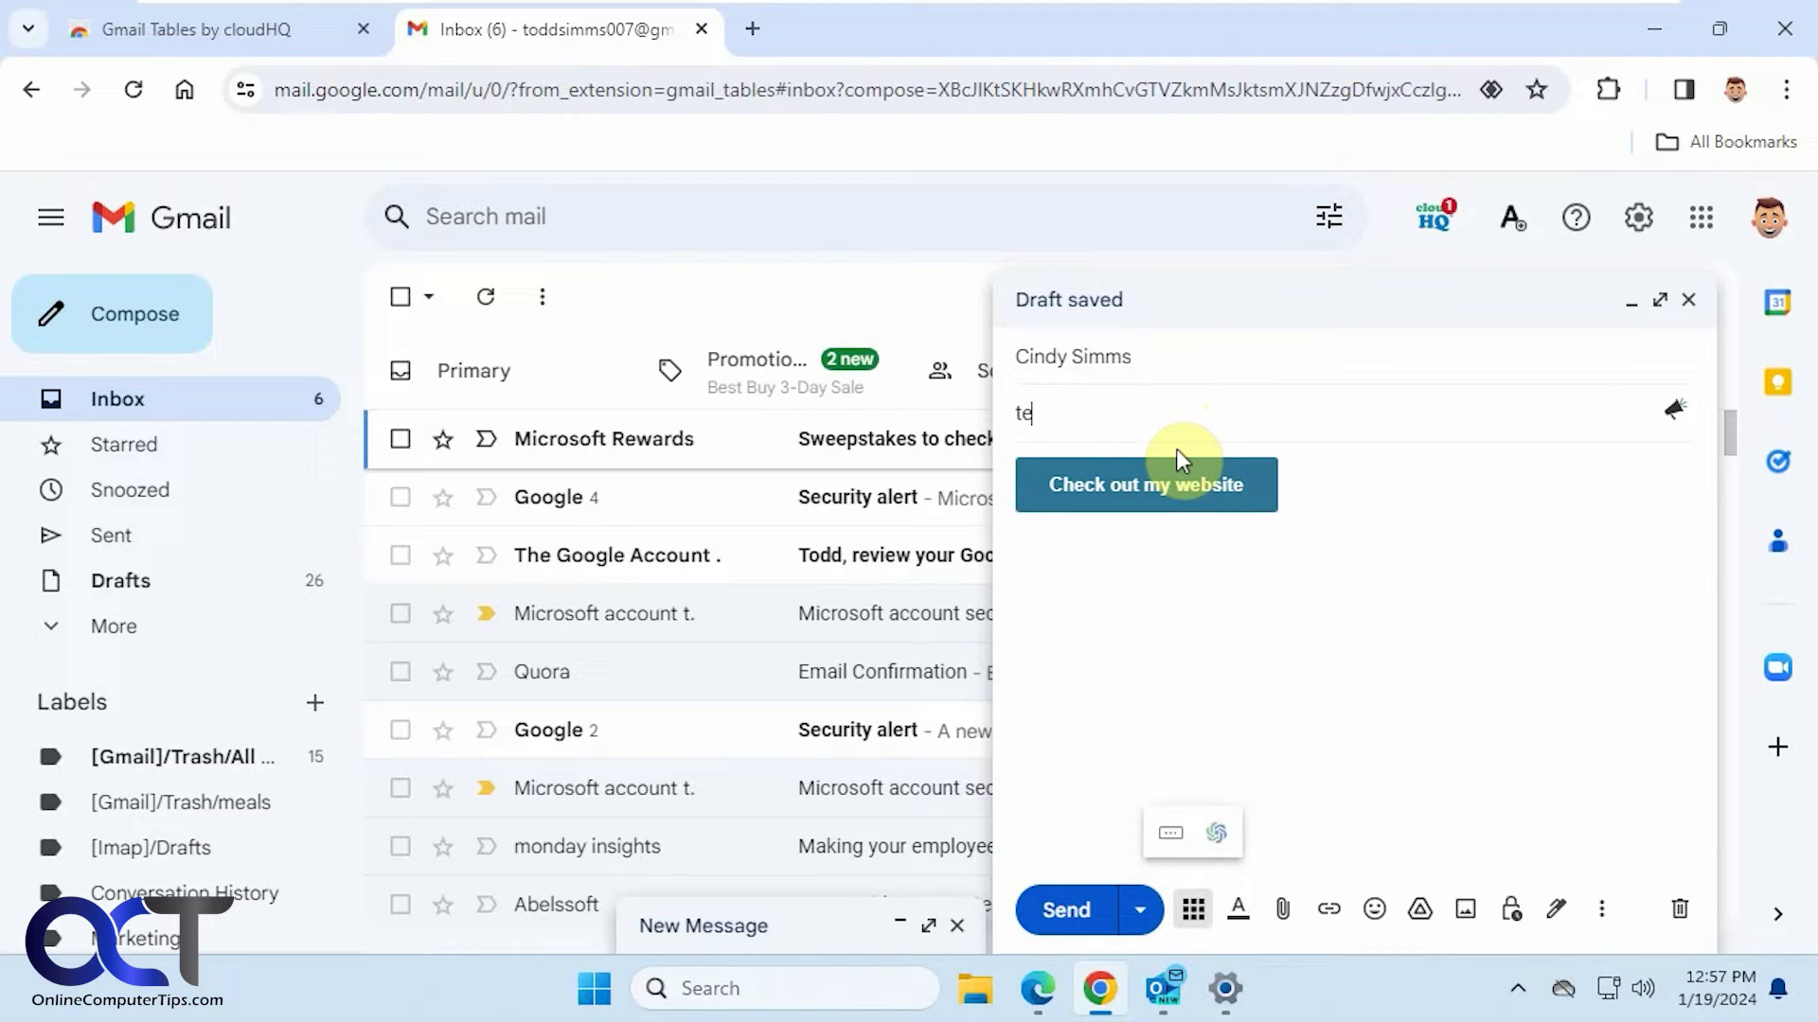
{"action": "left_click", "coordinate": [1066, 912]}
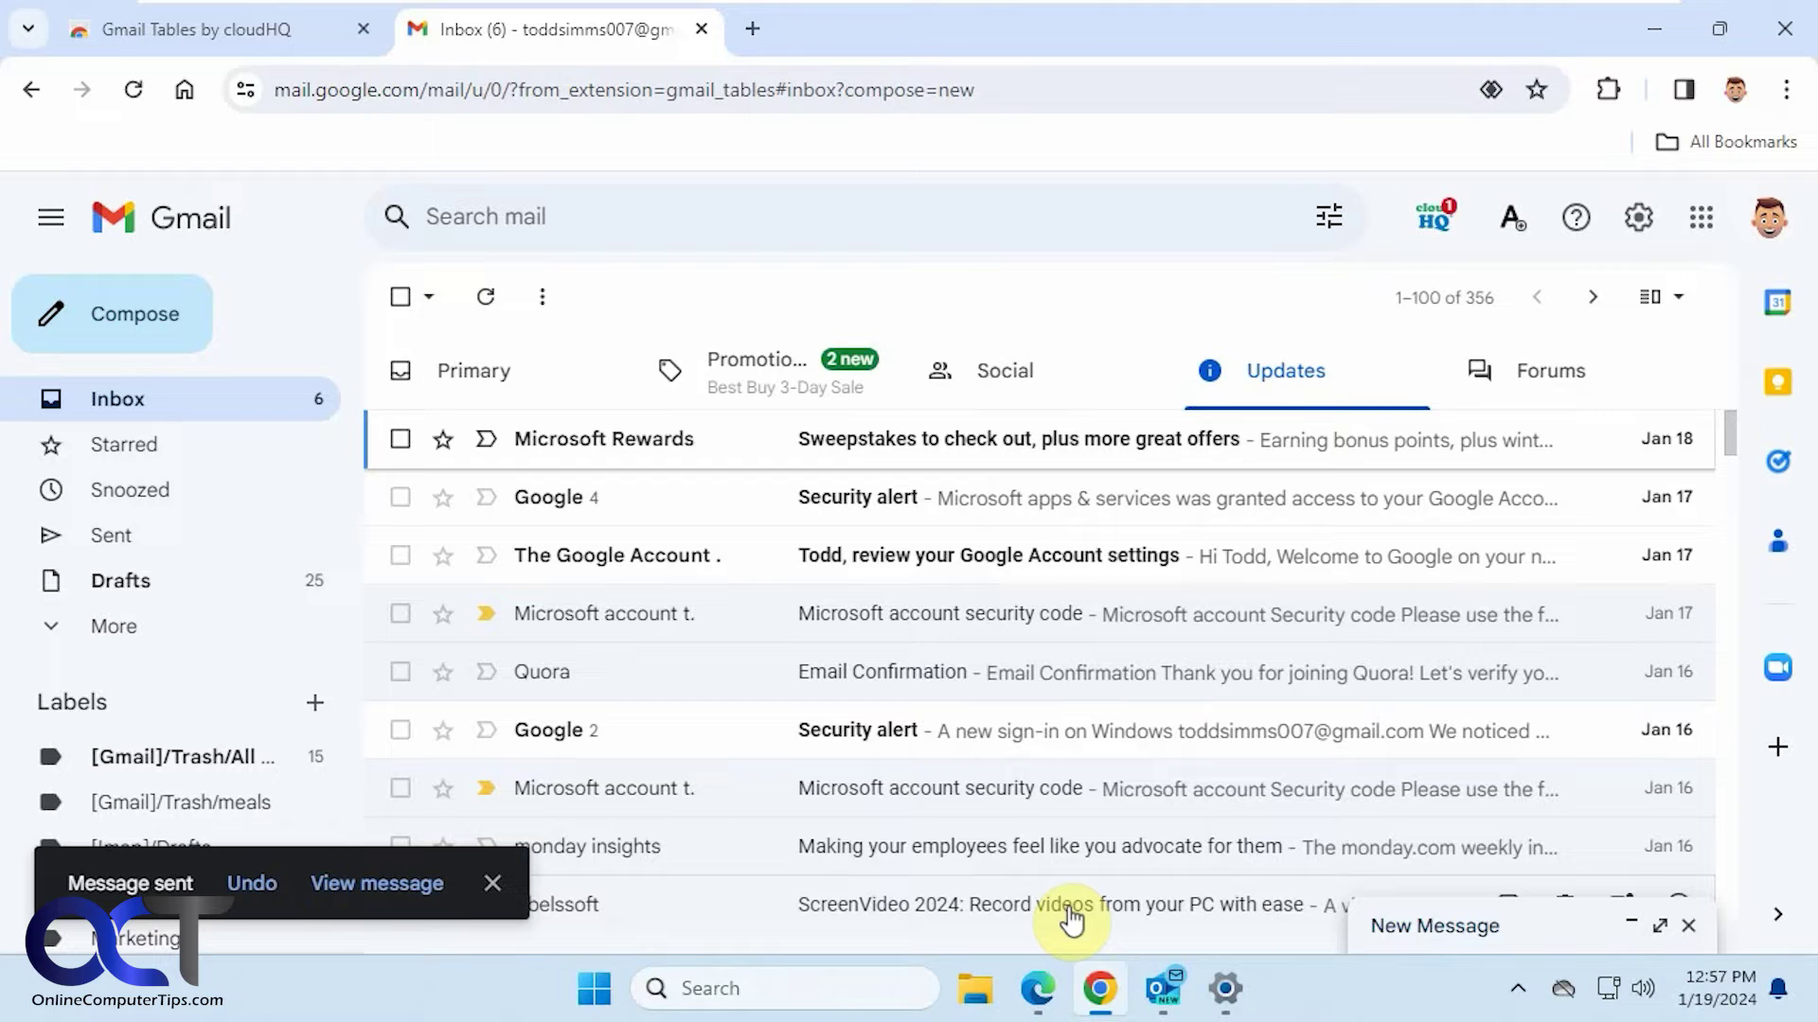
In the recipient's inbox, open the 'test' email, follow its button to onlinecomputertips.com, and return.
{"action": "left_click", "coordinate": [1037, 989]}
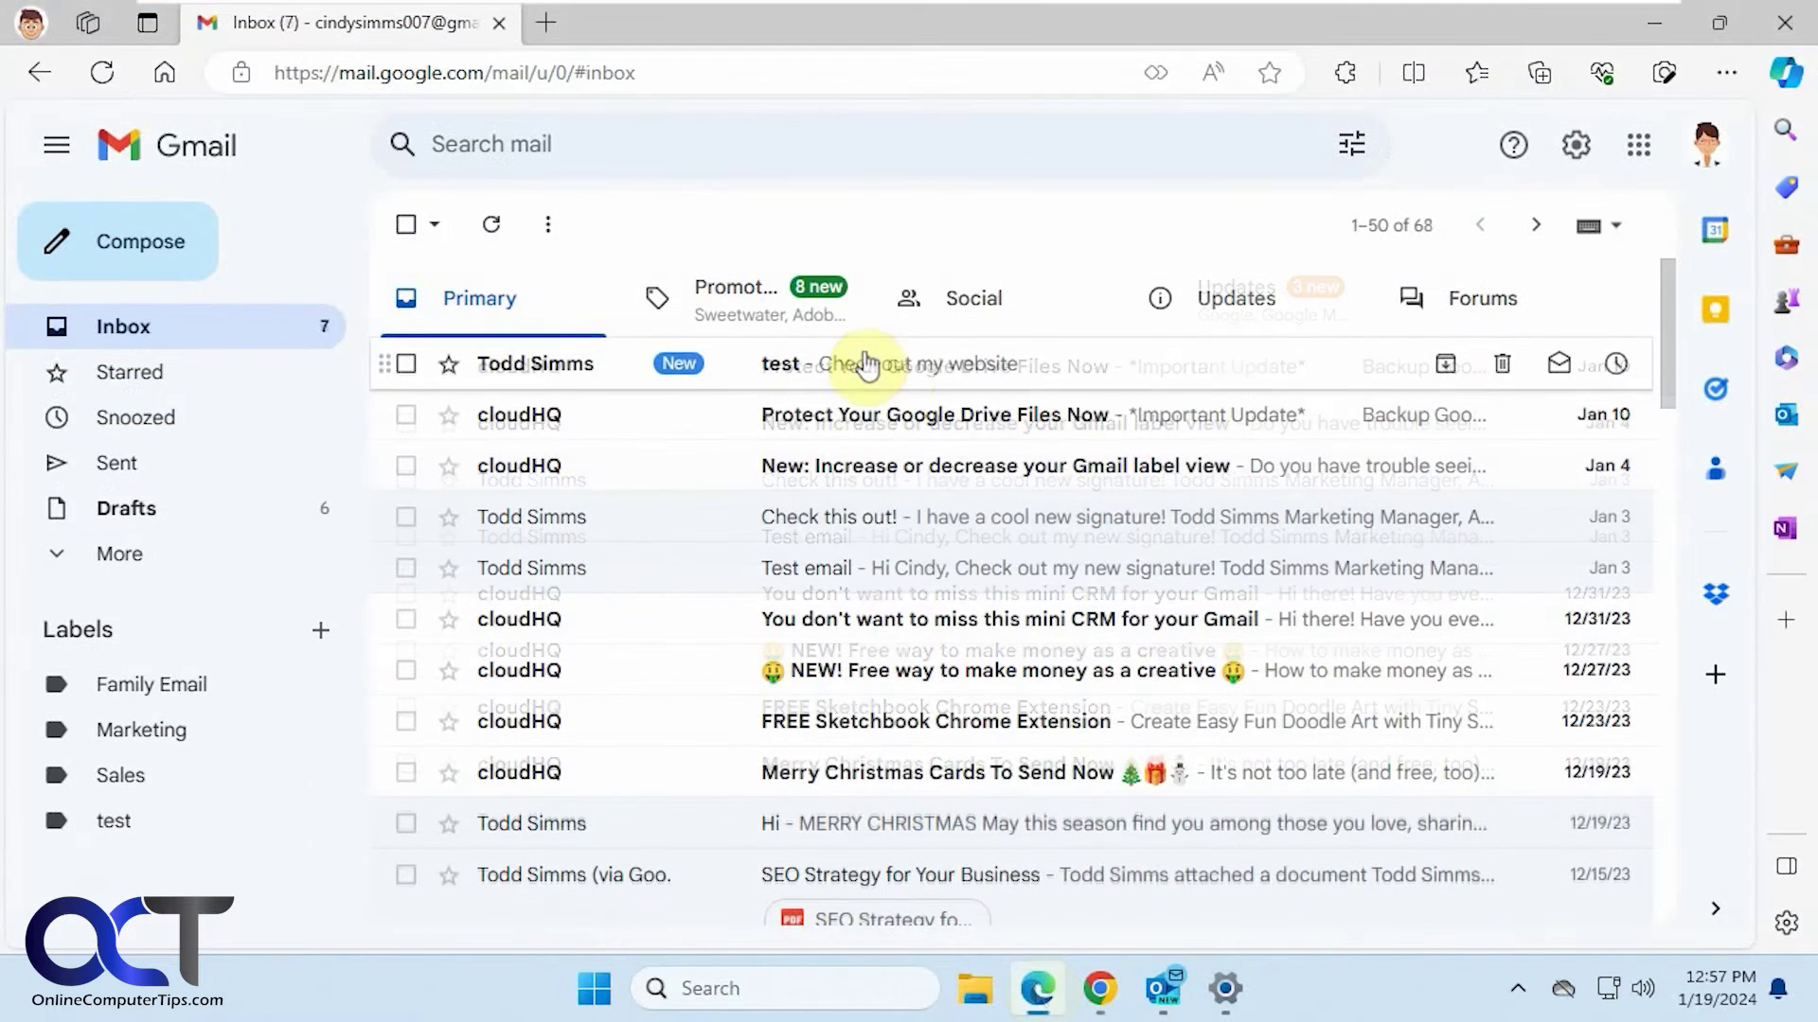
{"action": "left_click", "coordinate": [864, 364]}
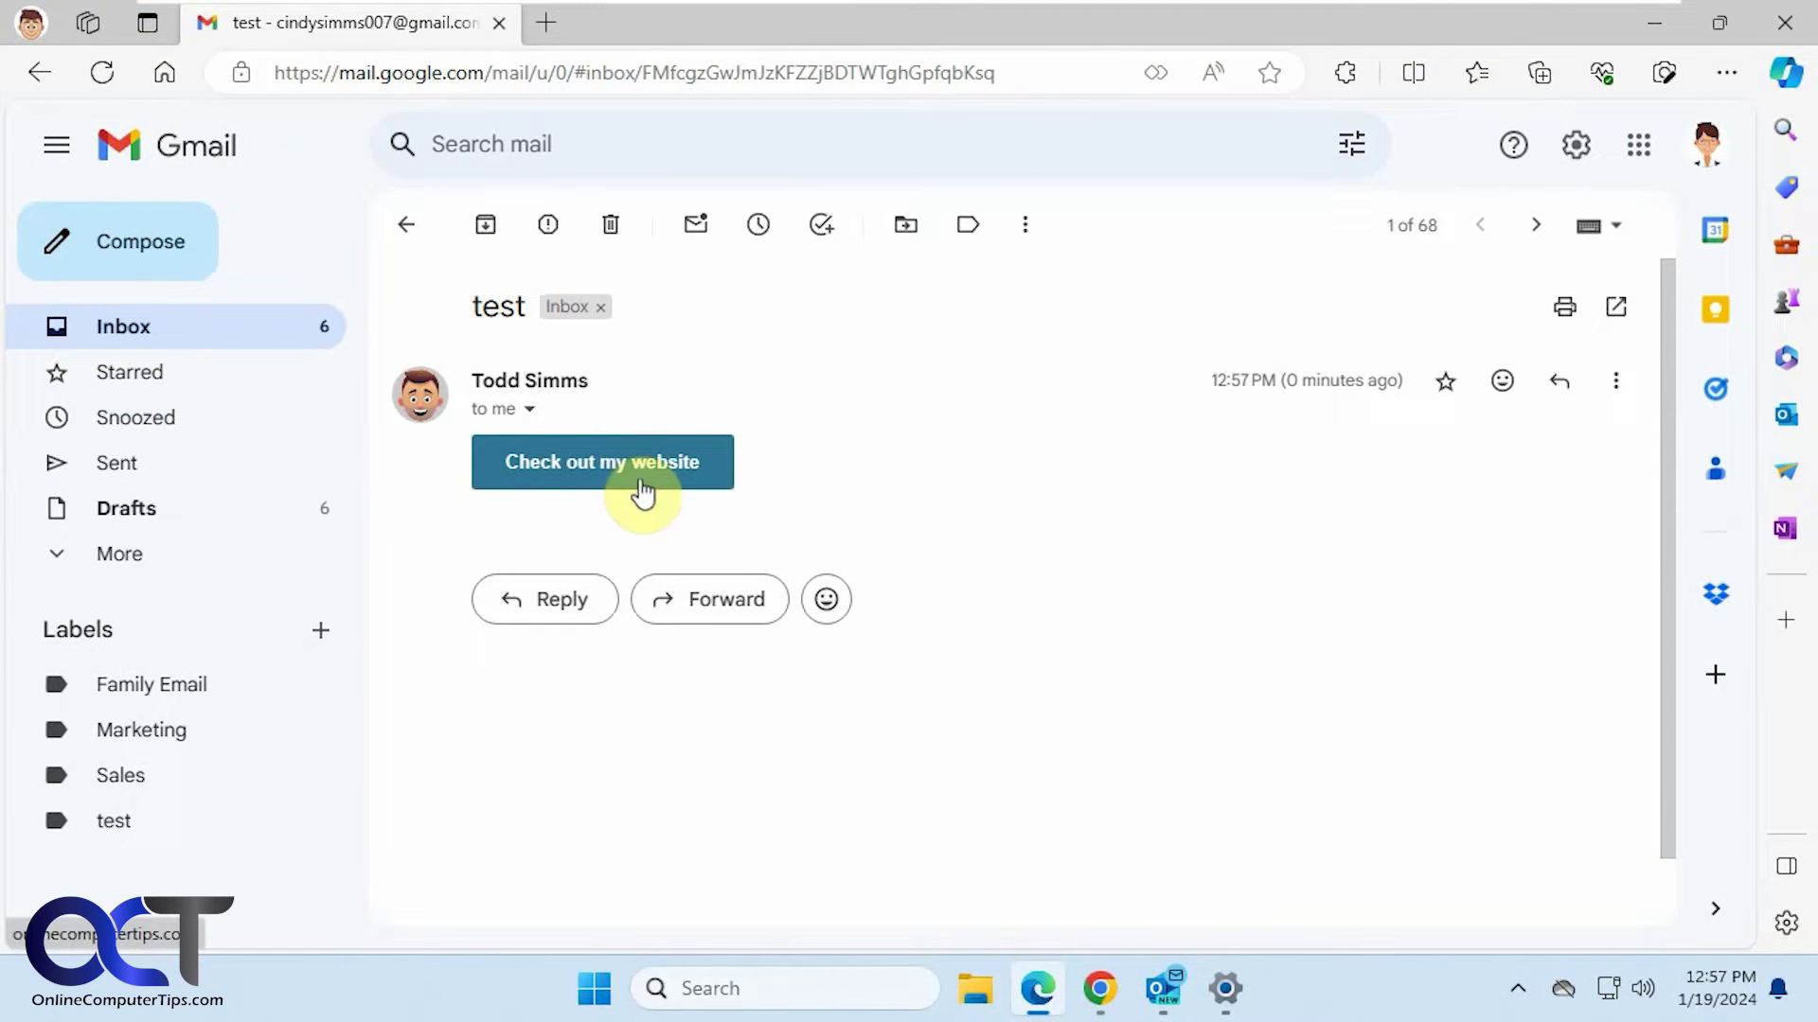
{"action": "left_click", "coordinate": [601, 474]}
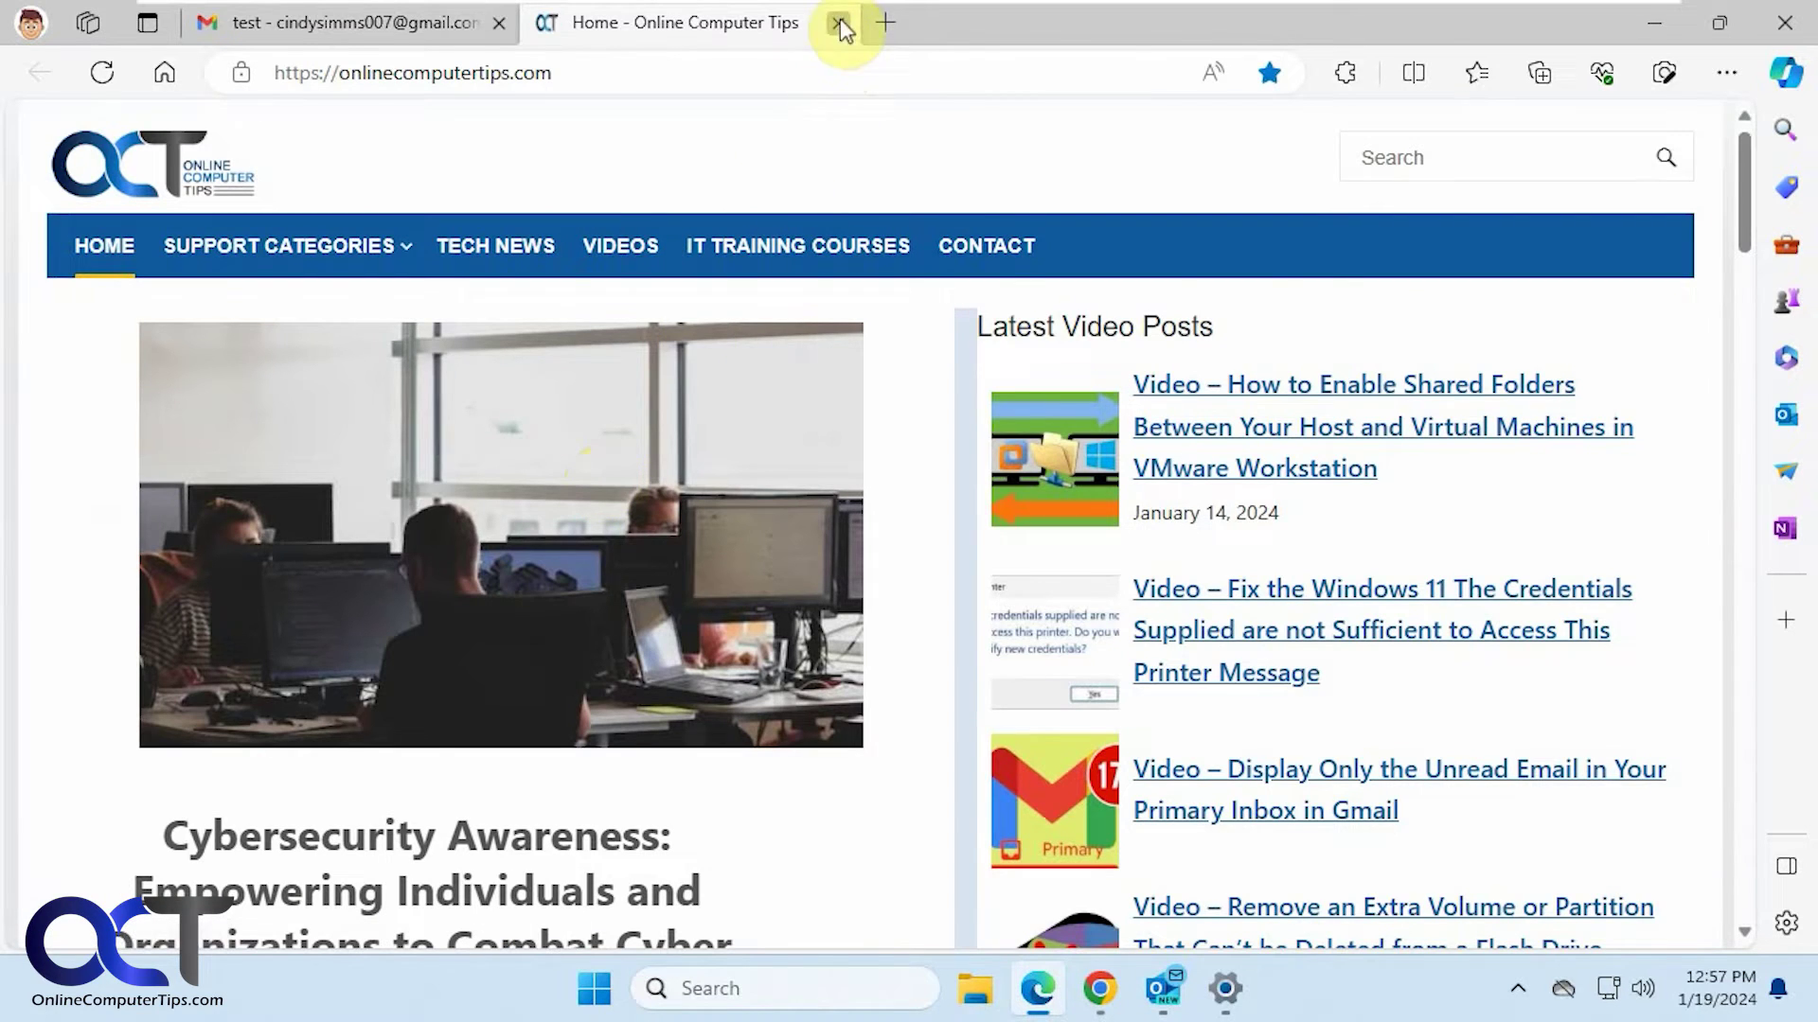
{"action": "left_click", "coordinate": [840, 25]}
{"action": "left_click", "coordinate": [414, 231]}
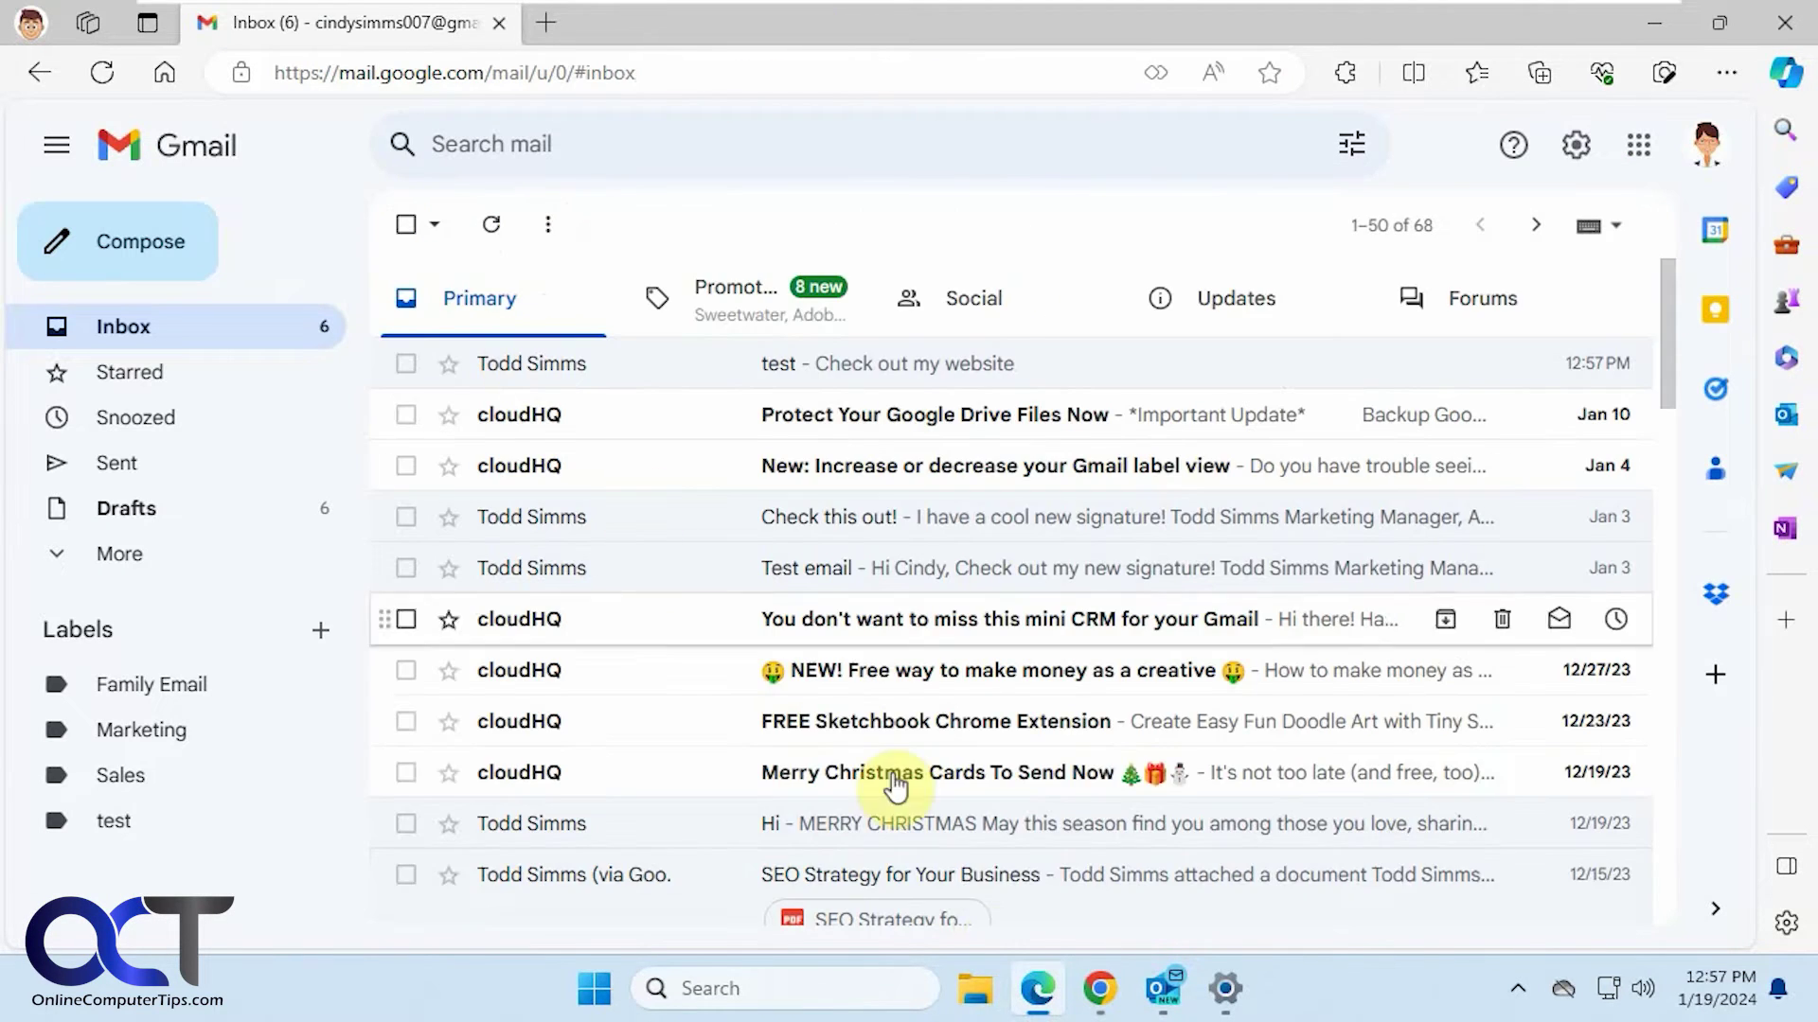
Back in the sender's Gmail, start a new message and open cloudHQ's insert-table dialog.
{"action": "left_click", "coordinate": [1099, 988]}
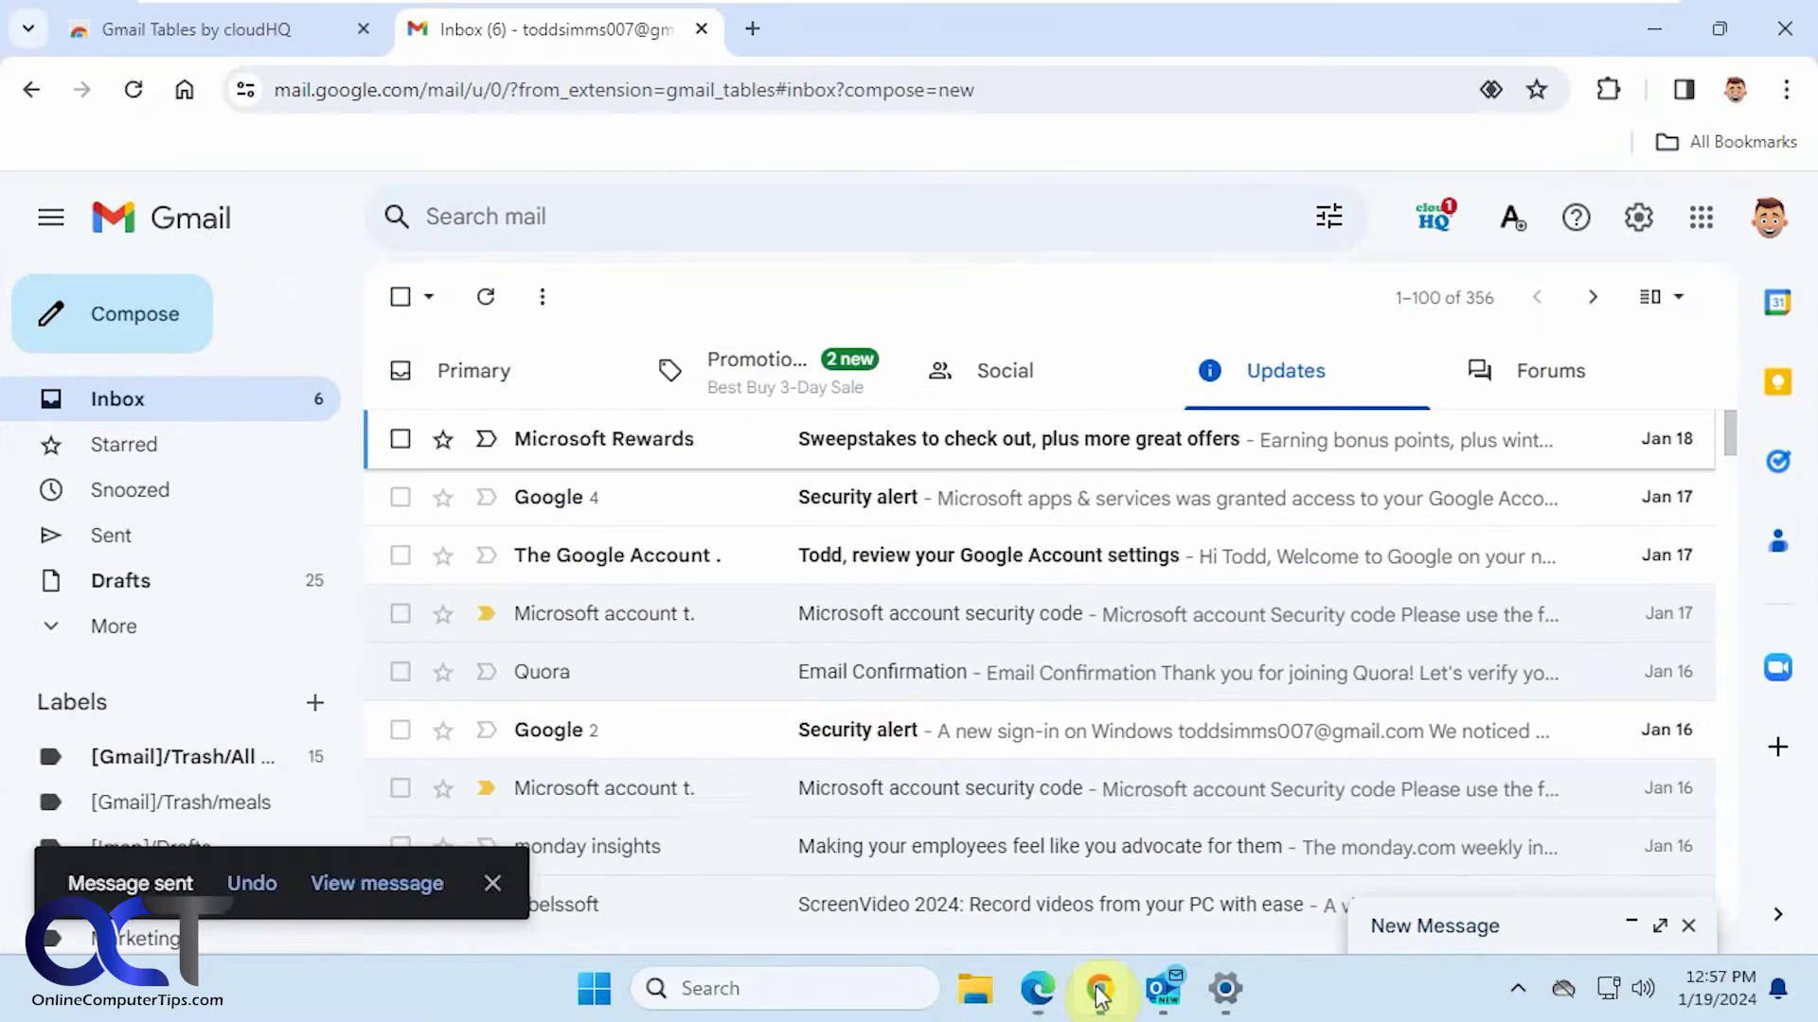
{"action": "left_click", "coordinate": [183, 320]}
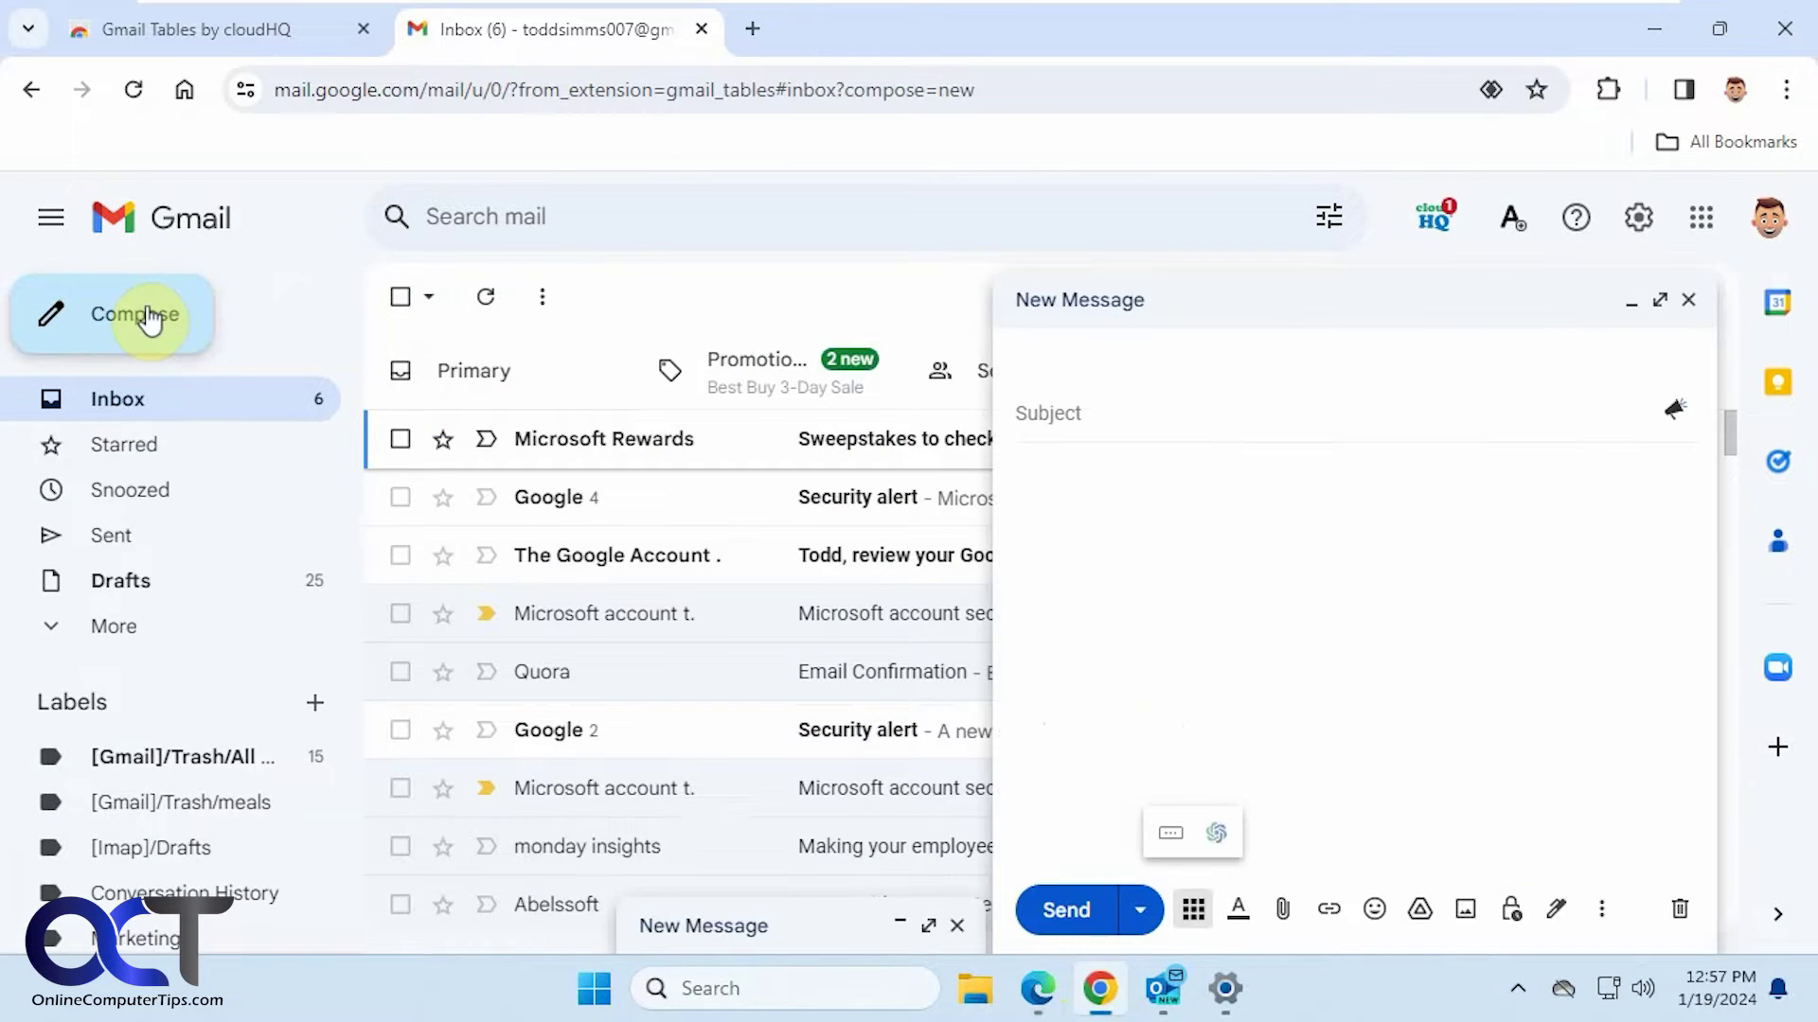
{"action": "left_click", "coordinate": [1170, 835]}
{"action": "left_click", "coordinate": [1241, 778]}
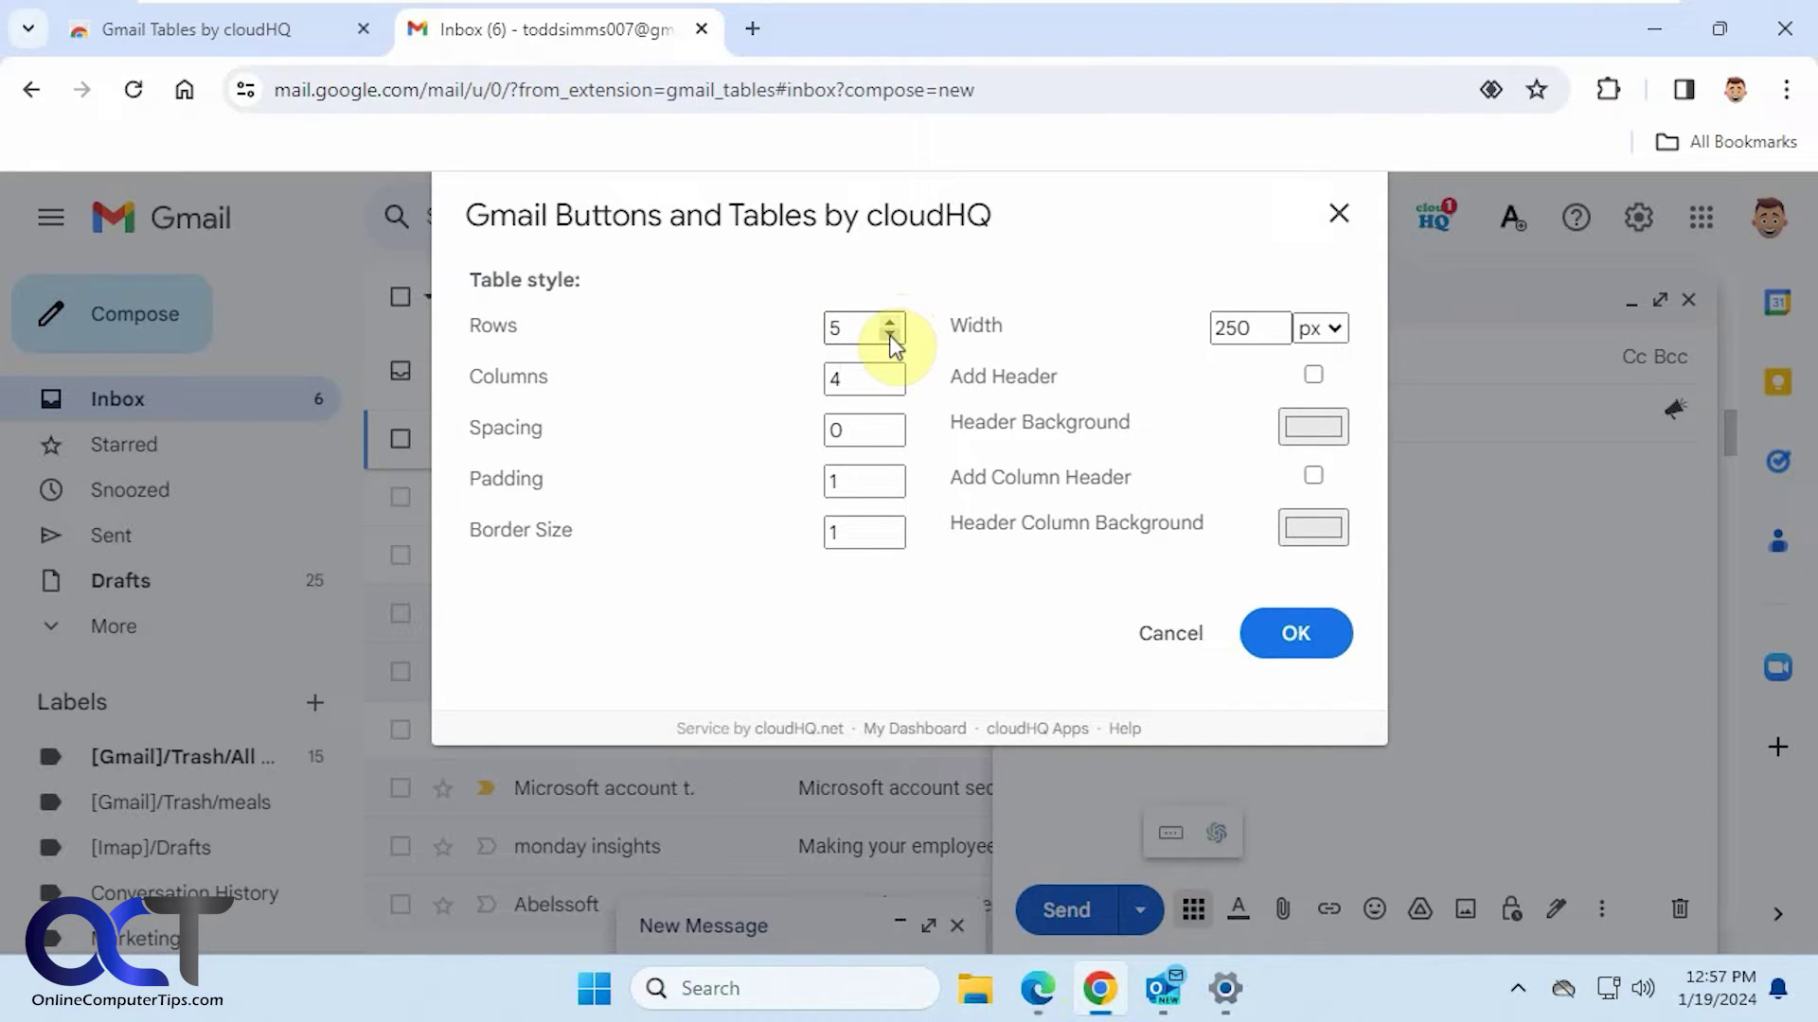
Insert a 5-column table with a red header row and a column header.
{"action": "left_click", "coordinate": [891, 372]}
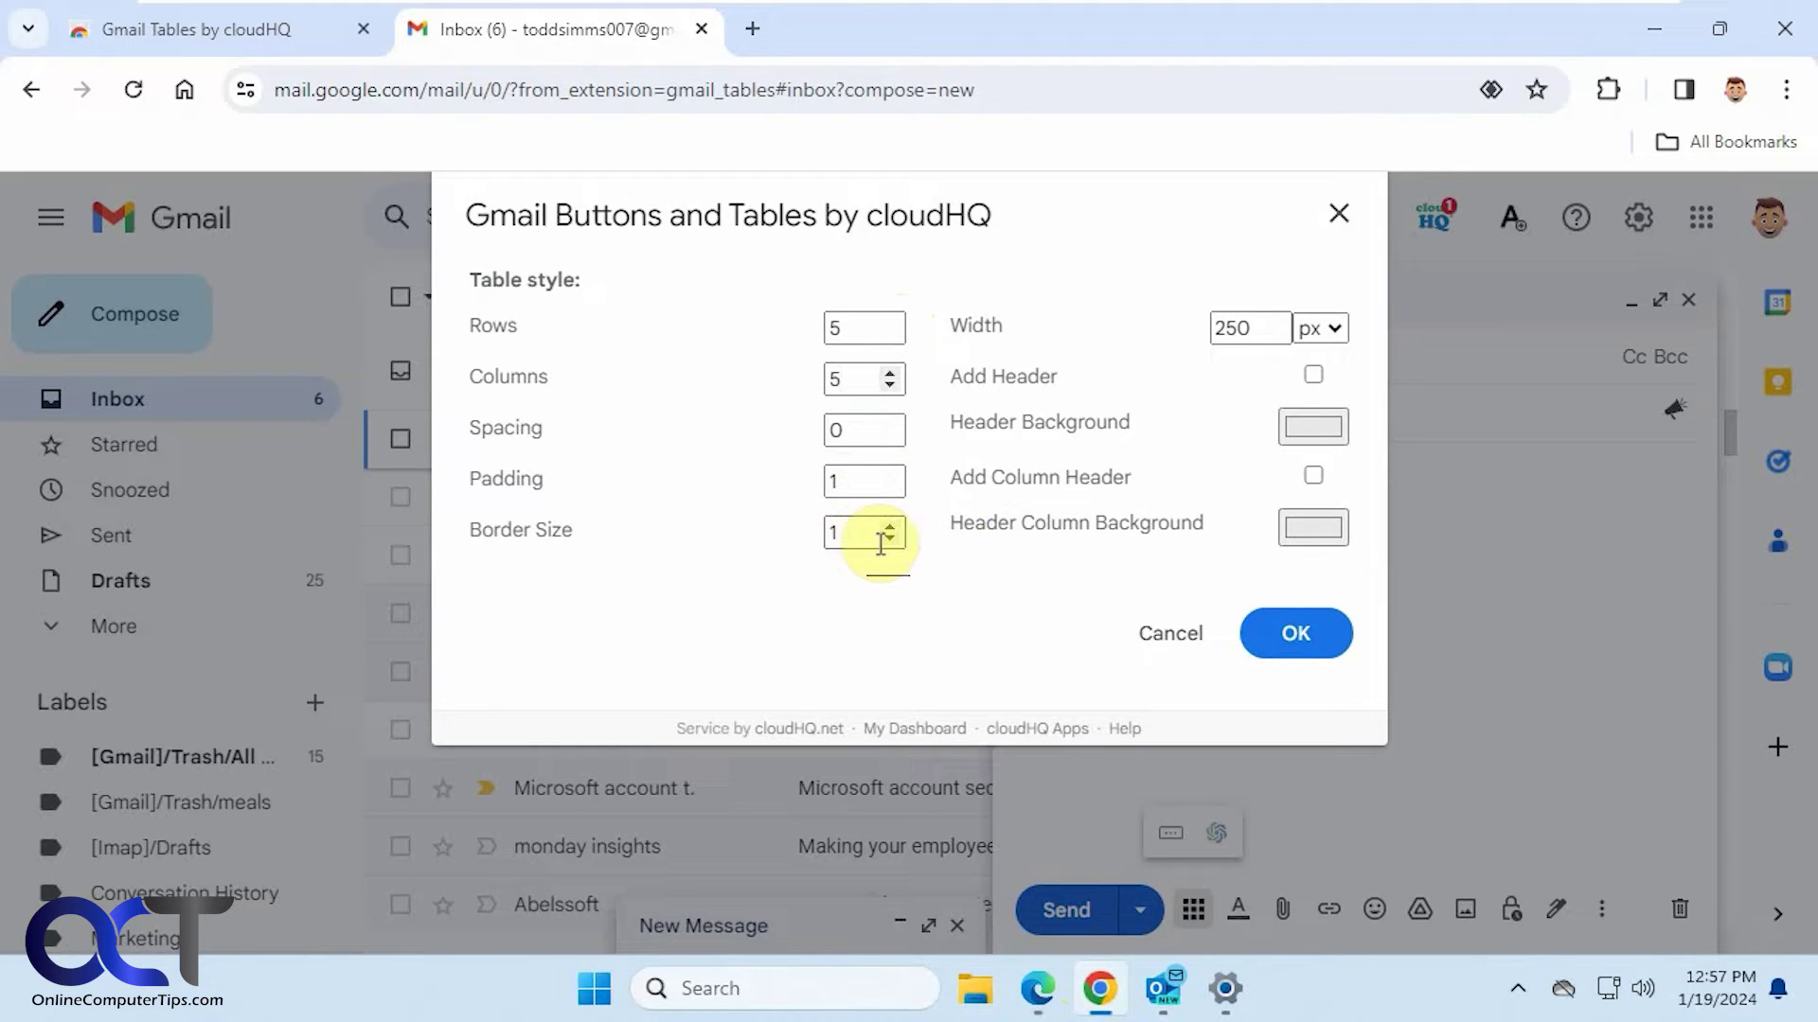
{"action": "left_click", "coordinate": [1313, 375]}
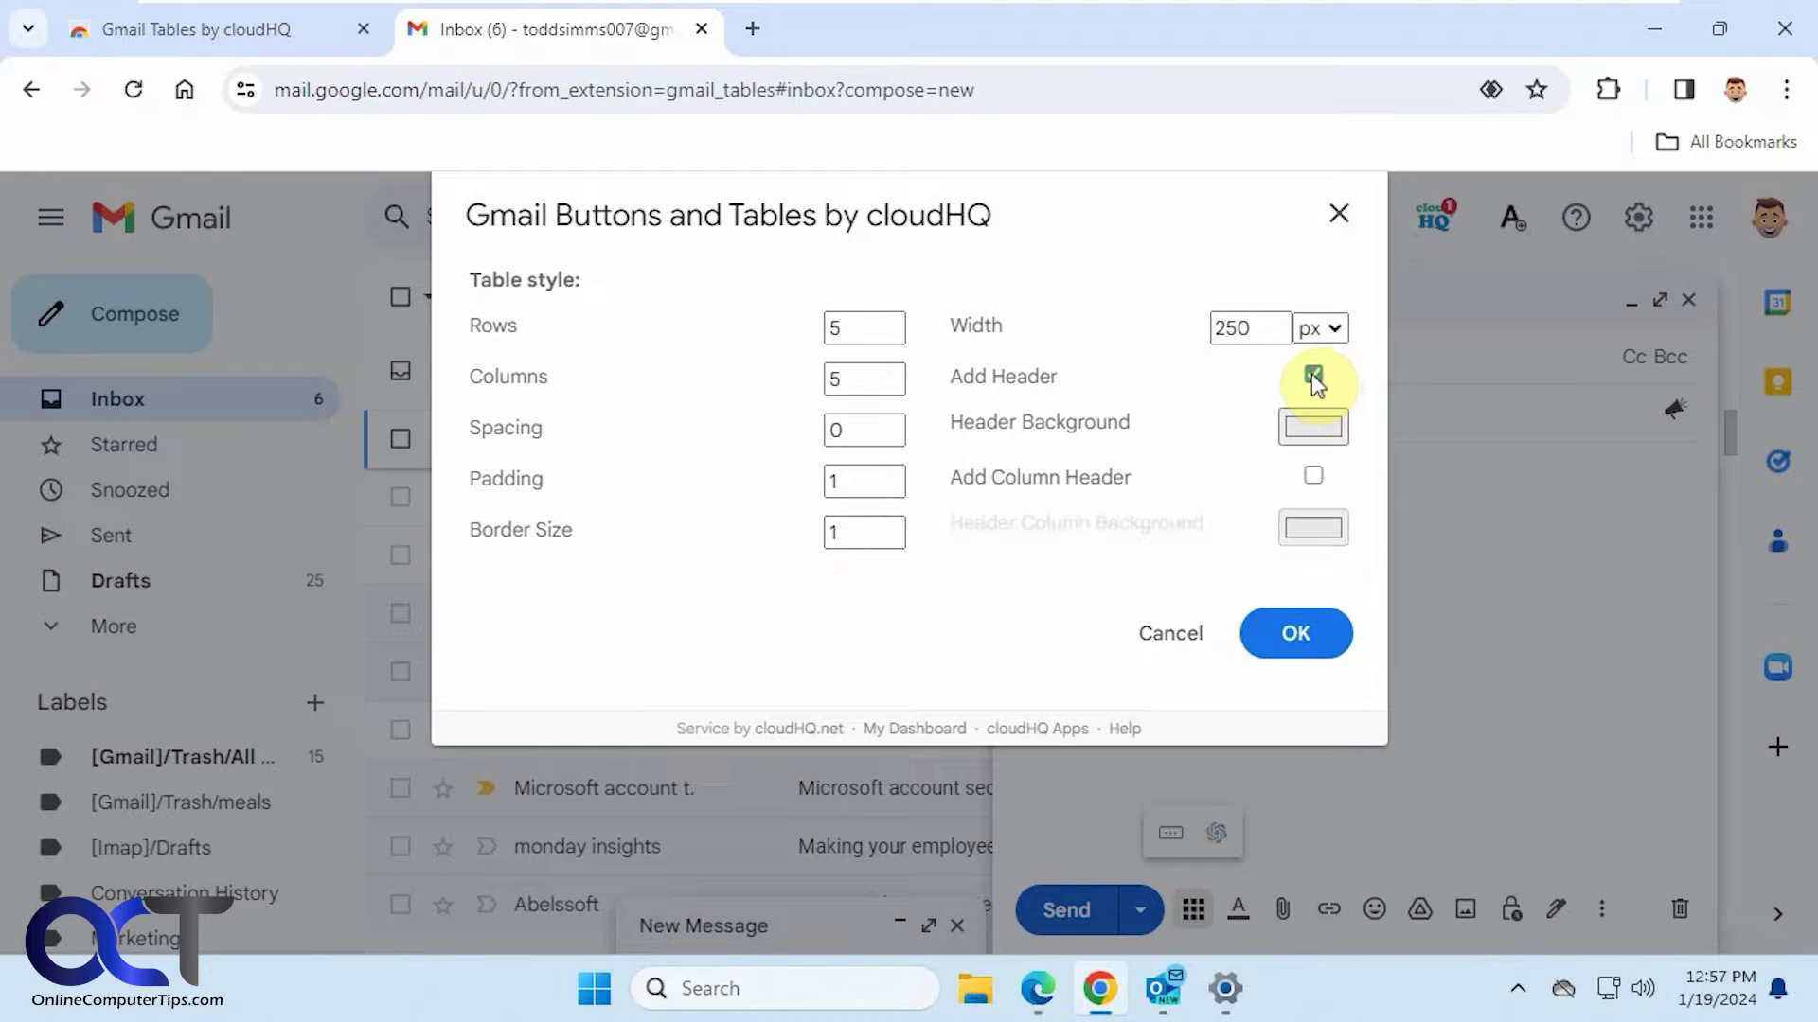
{"action": "left_click", "coordinate": [1311, 424]}
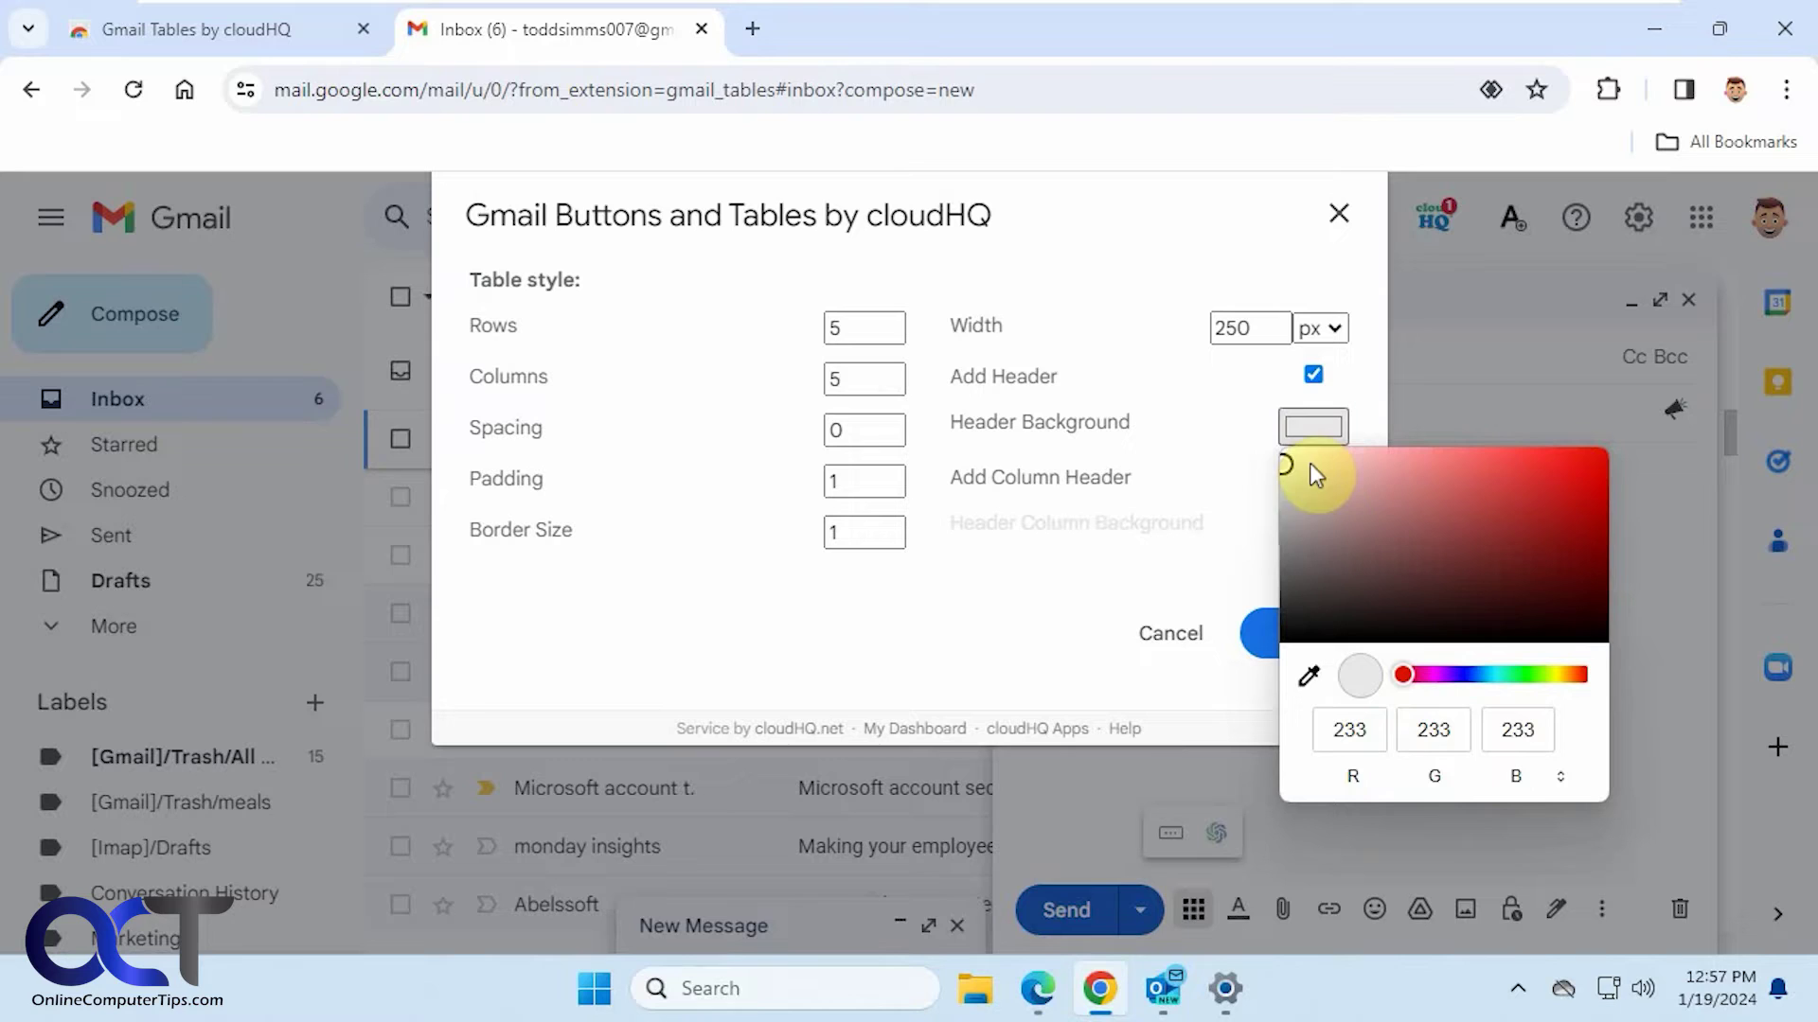
{"action": "left_click_drag", "start_coordinate": [1319, 462], "coordinate": [1545, 502]}
{"action": "left_click", "coordinate": [1198, 565]}
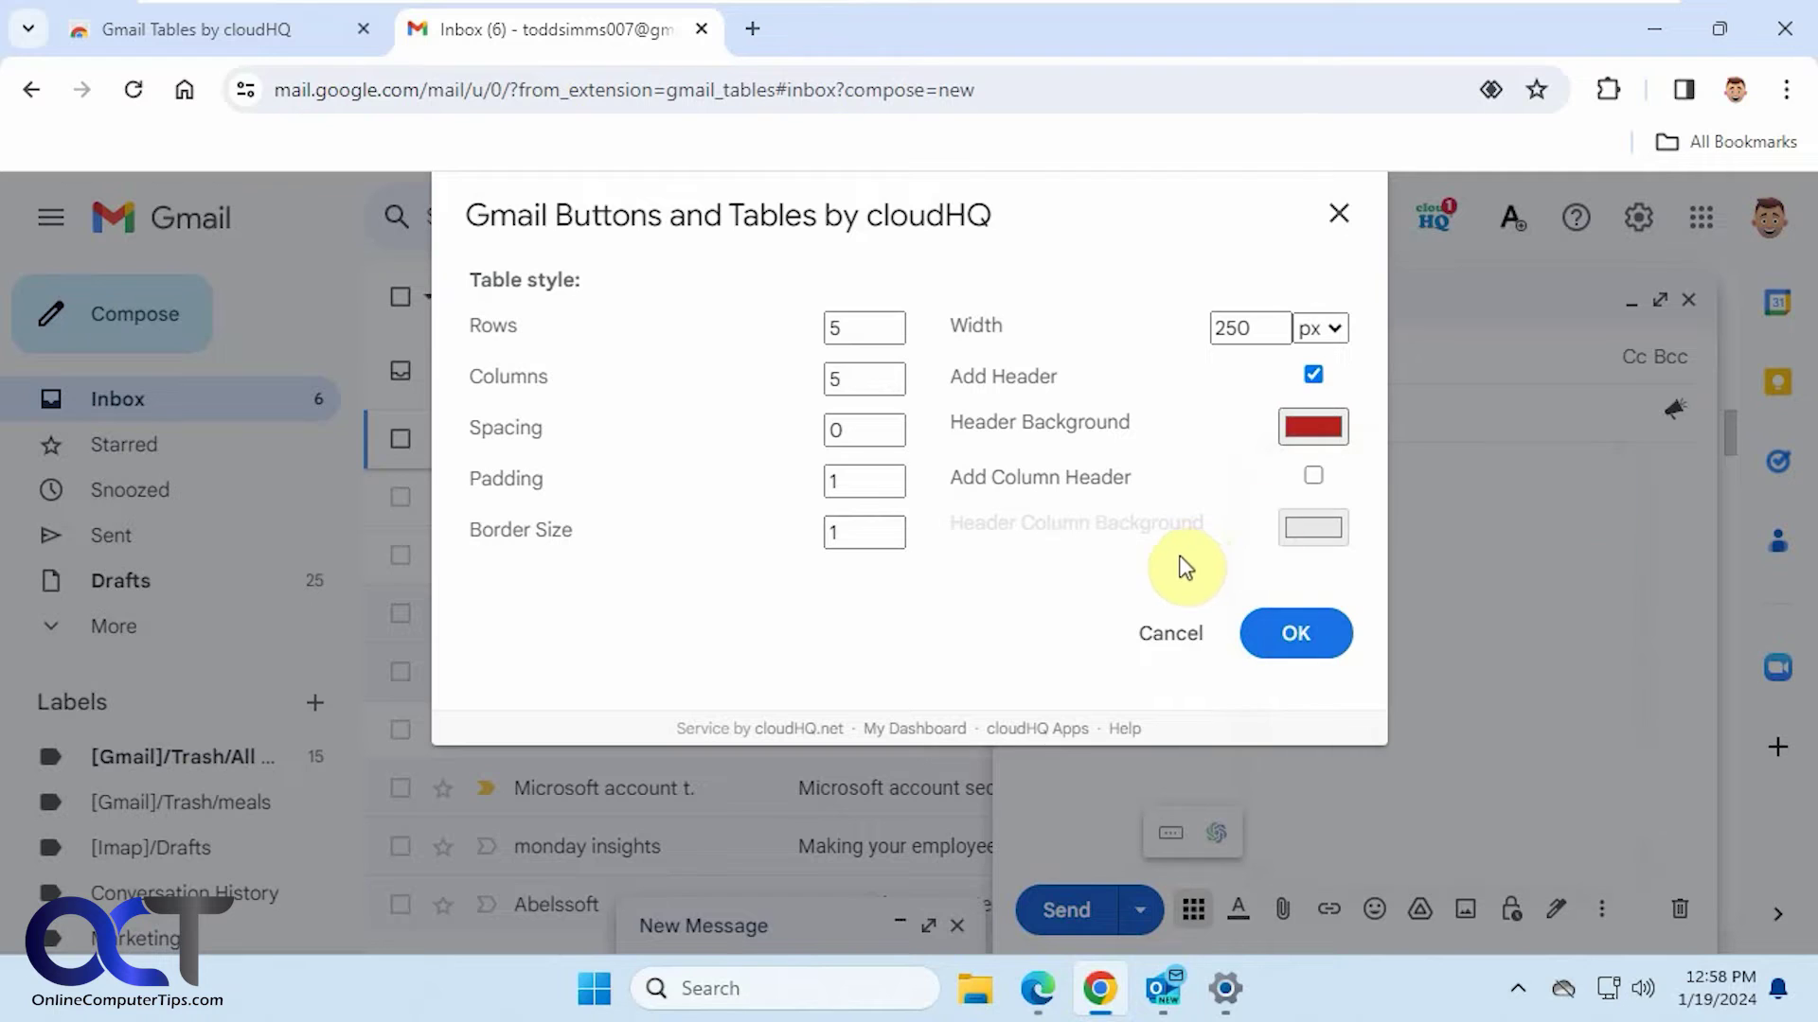
{"action": "left_click", "coordinate": [1313, 475]}
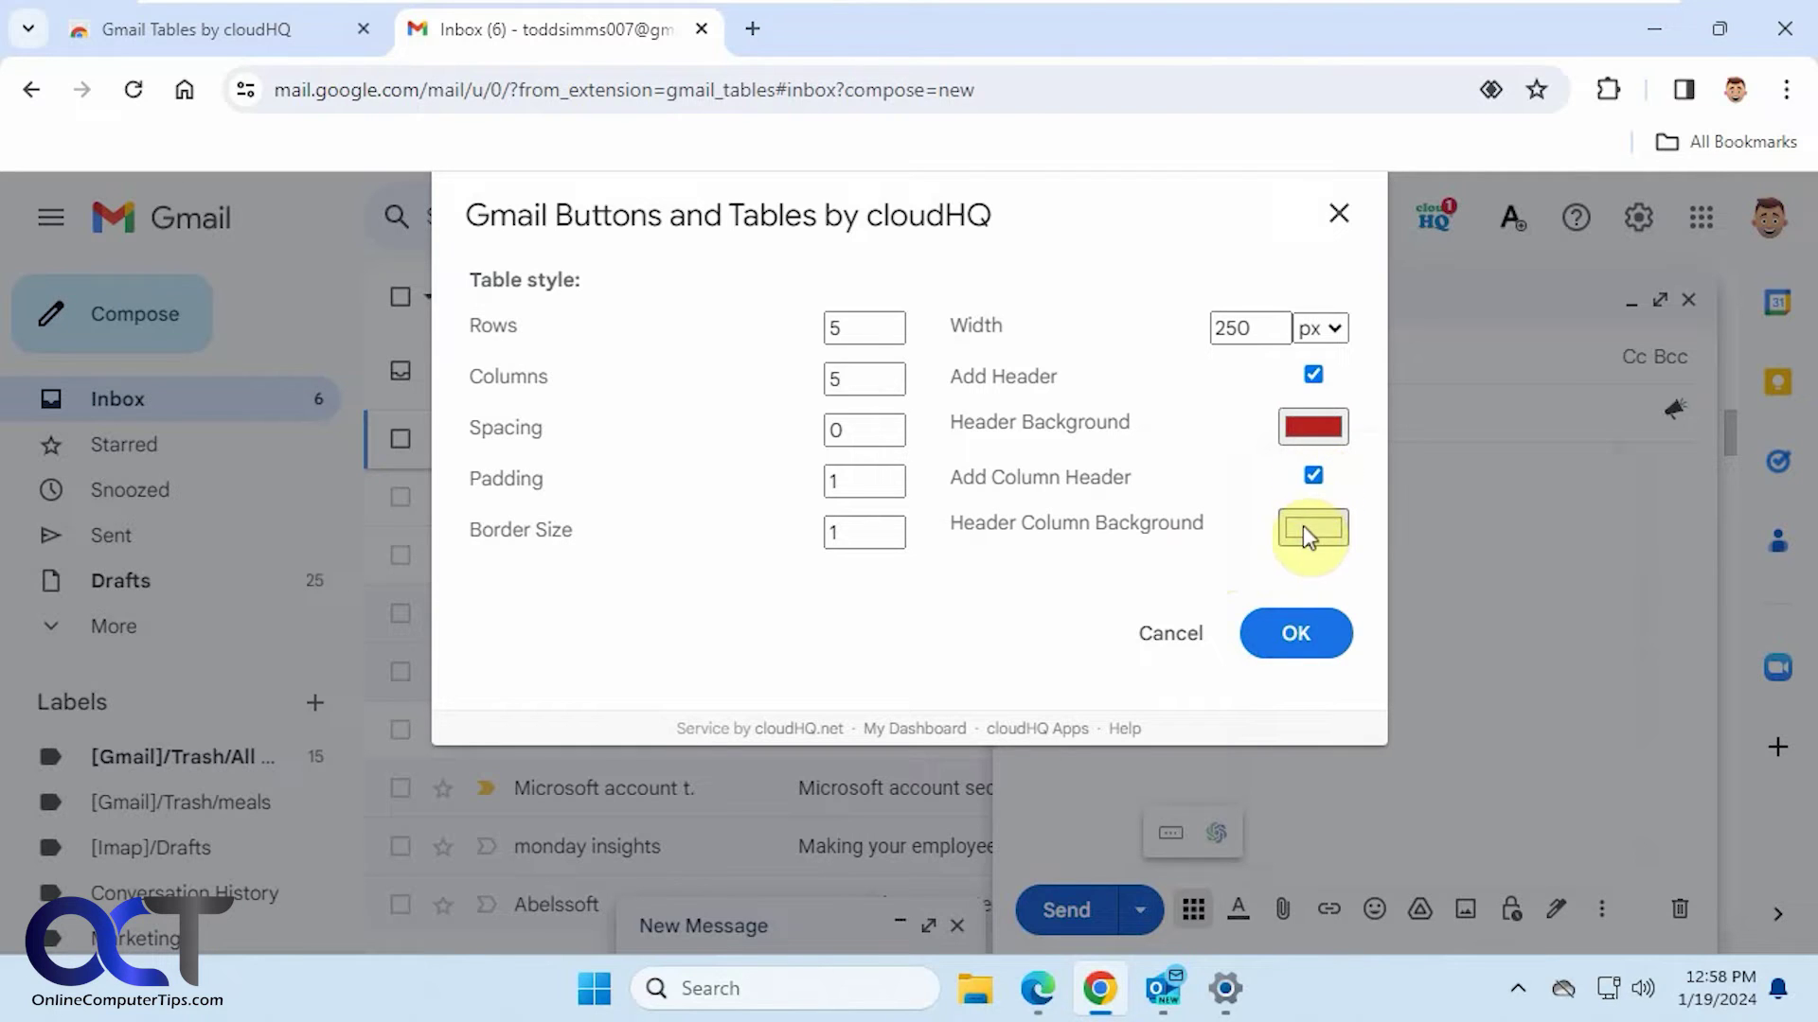
{"action": "left_click", "coordinate": [1291, 634]}
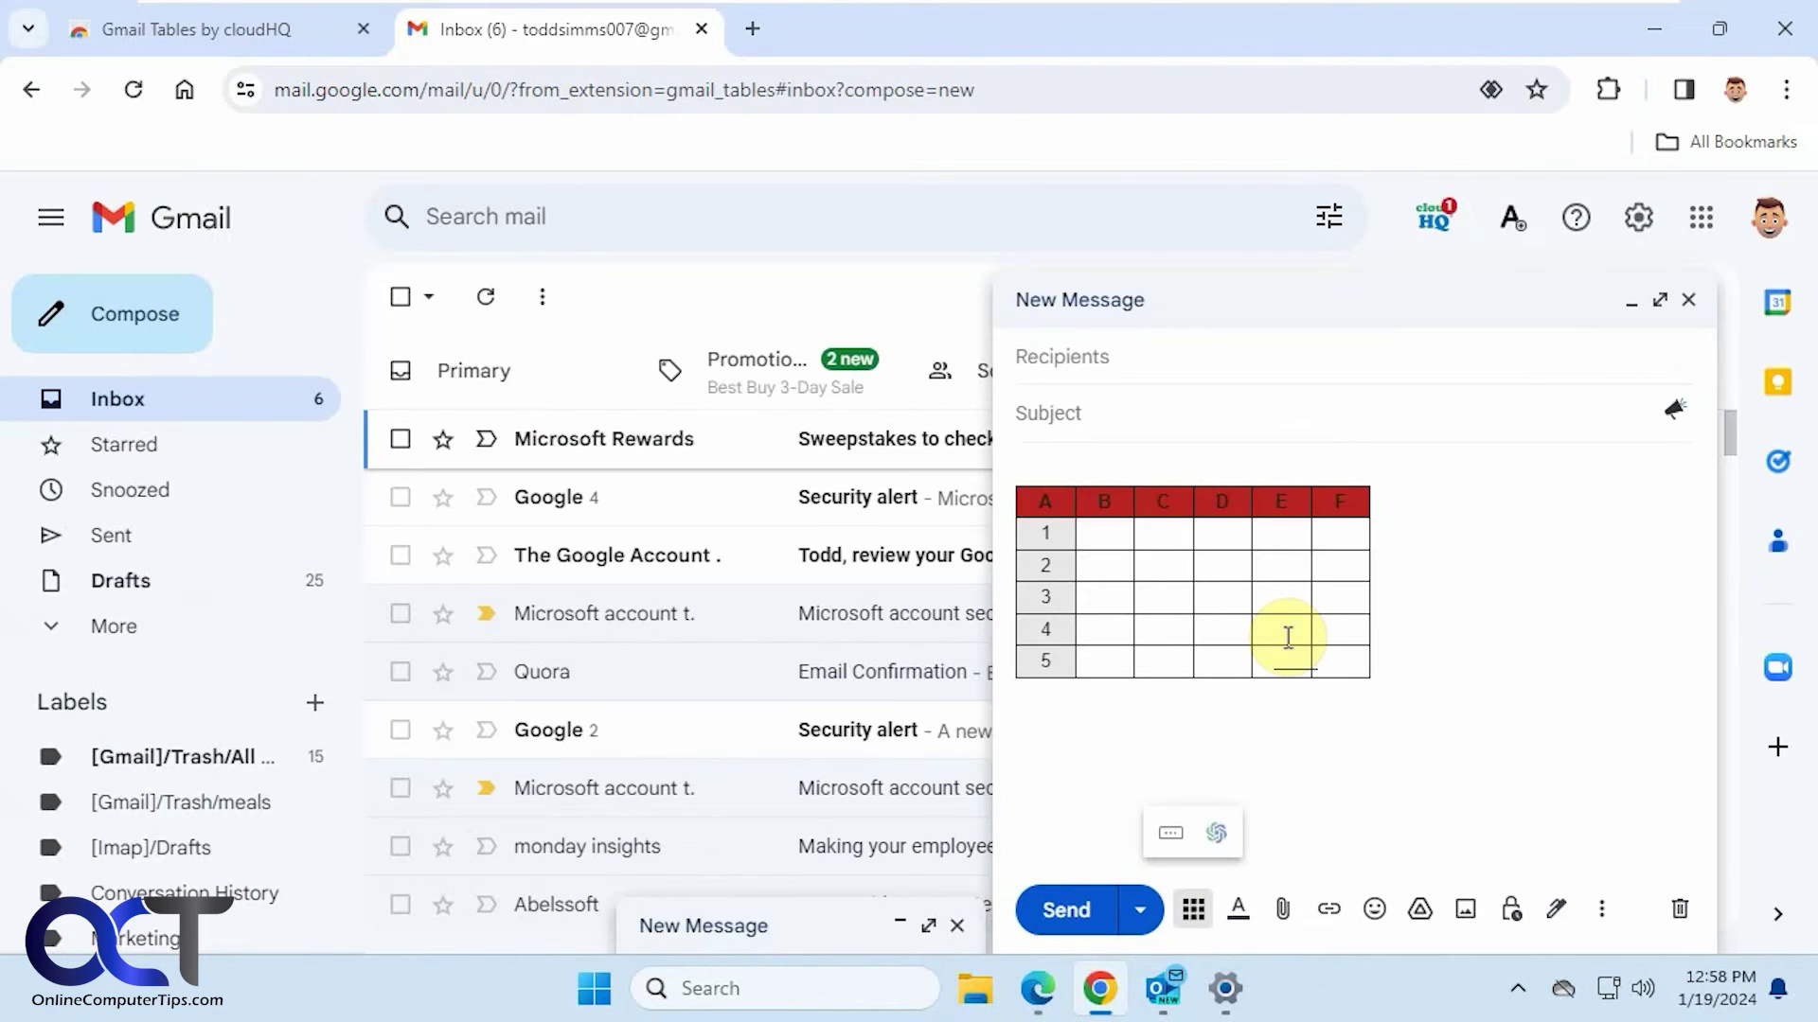
Type 'product a' in cell B1 and 'product b' in cell C1.
{"action": "left_click", "coordinate": [1106, 533]}
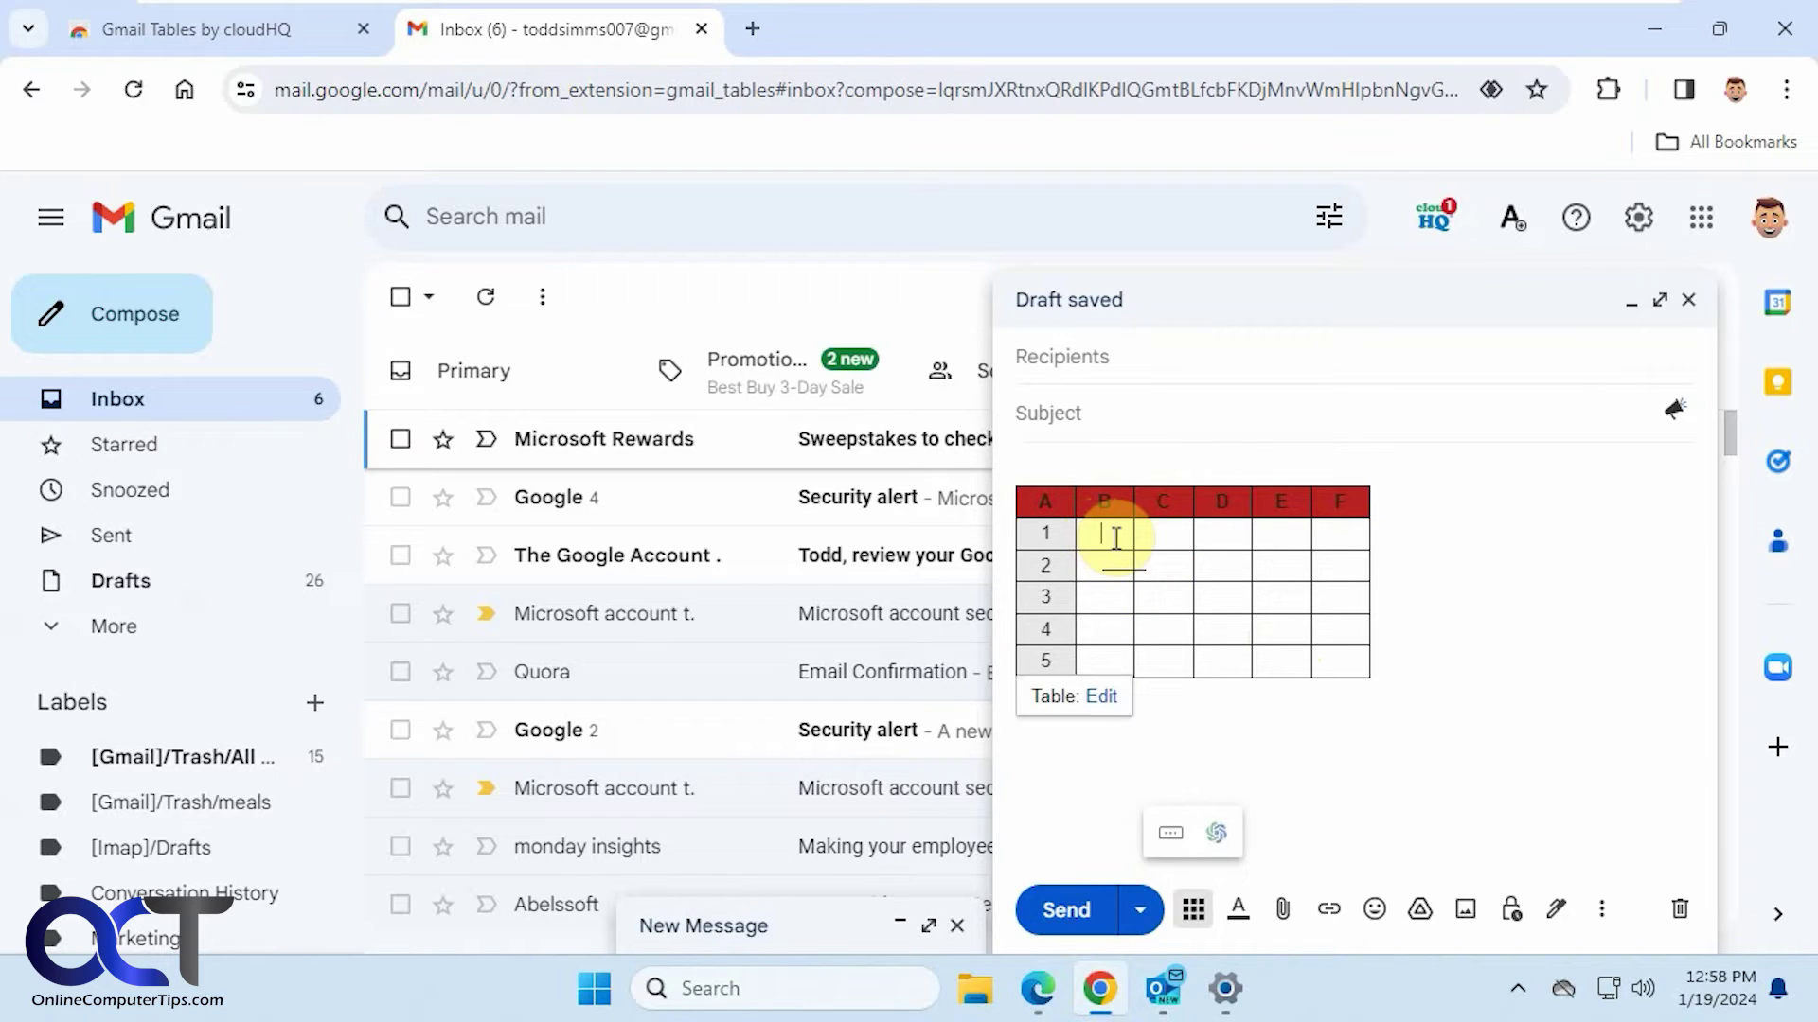
{"action": "type", "text": "pro"}
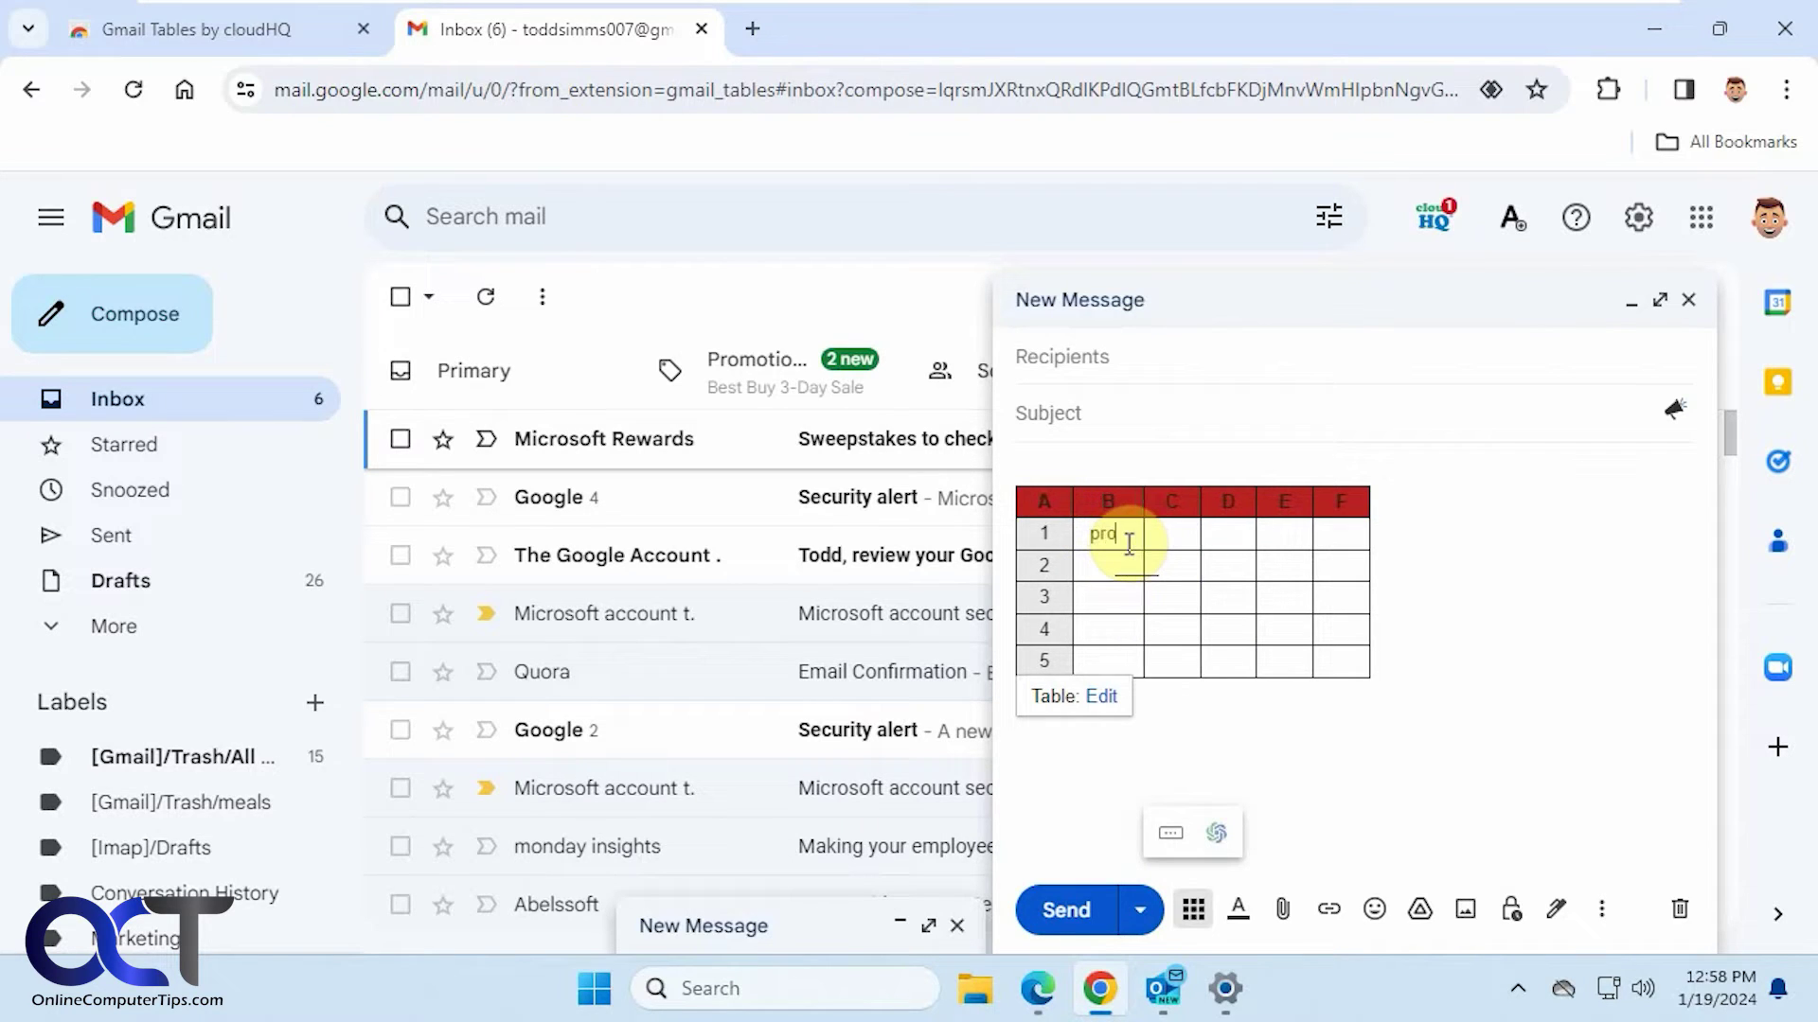
{"action": "type", "text": "duct a"}
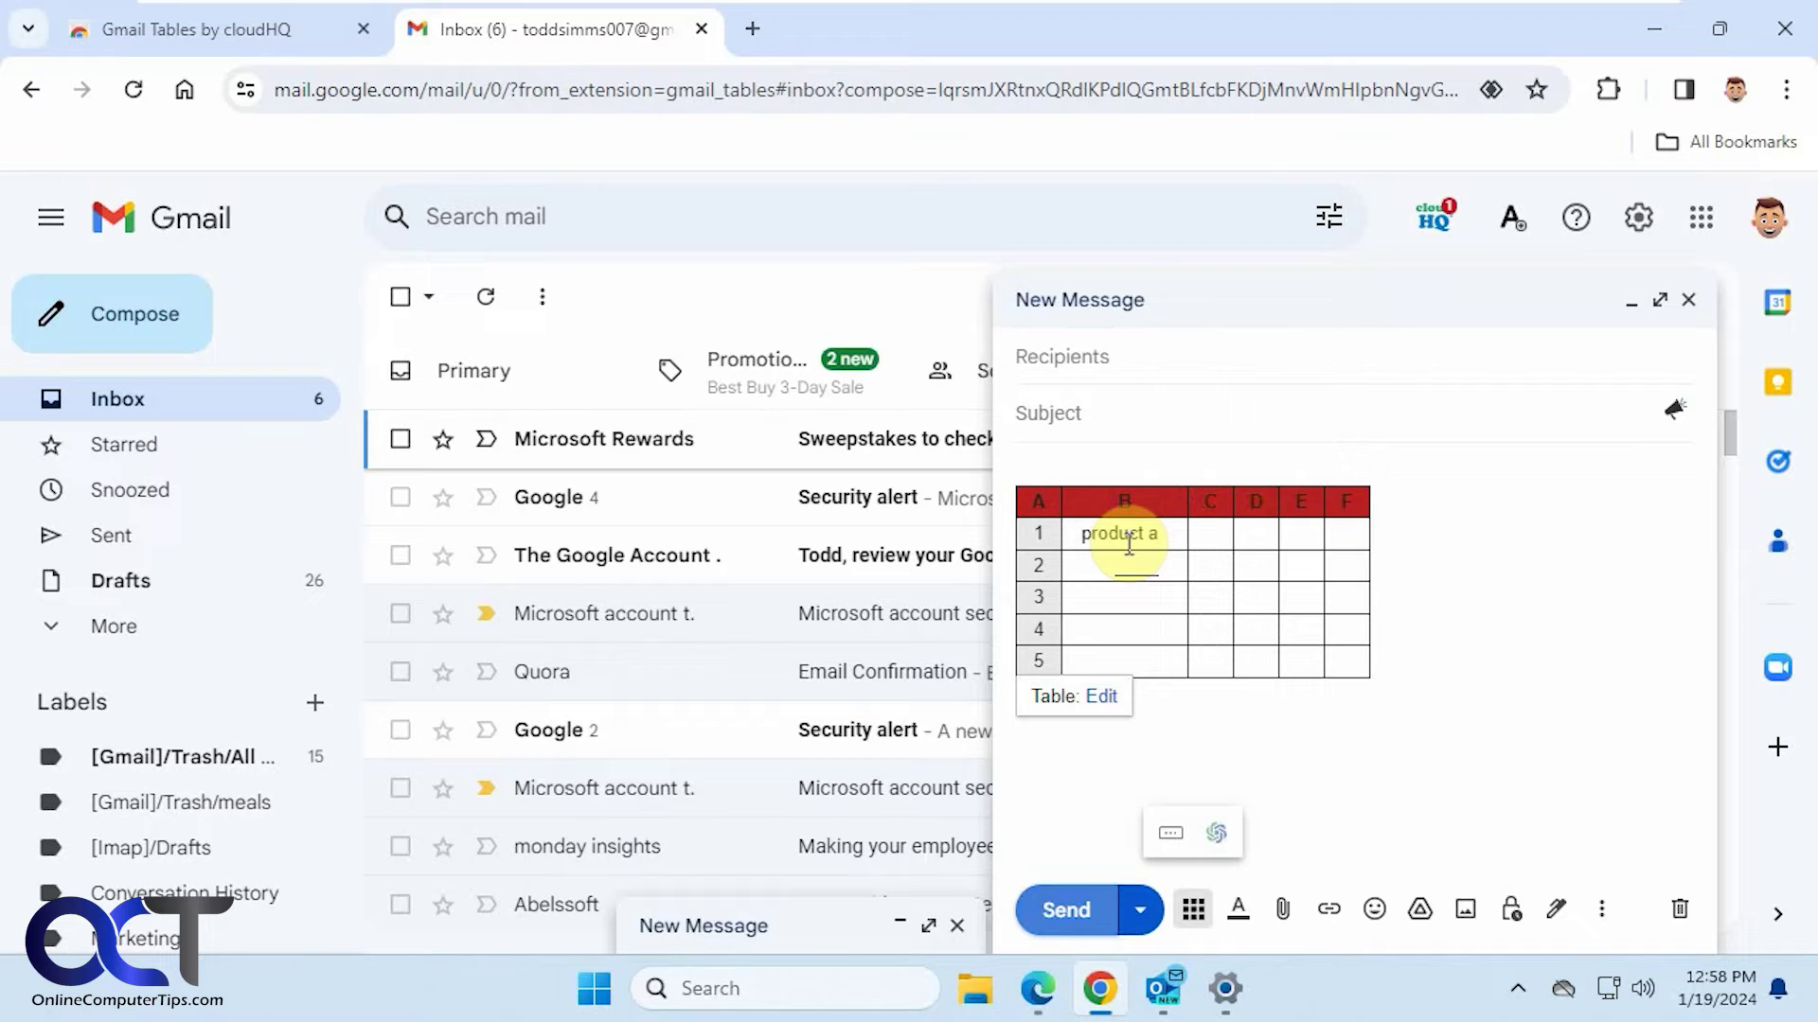
{"action": "left_click", "coordinate": [1227, 540]}
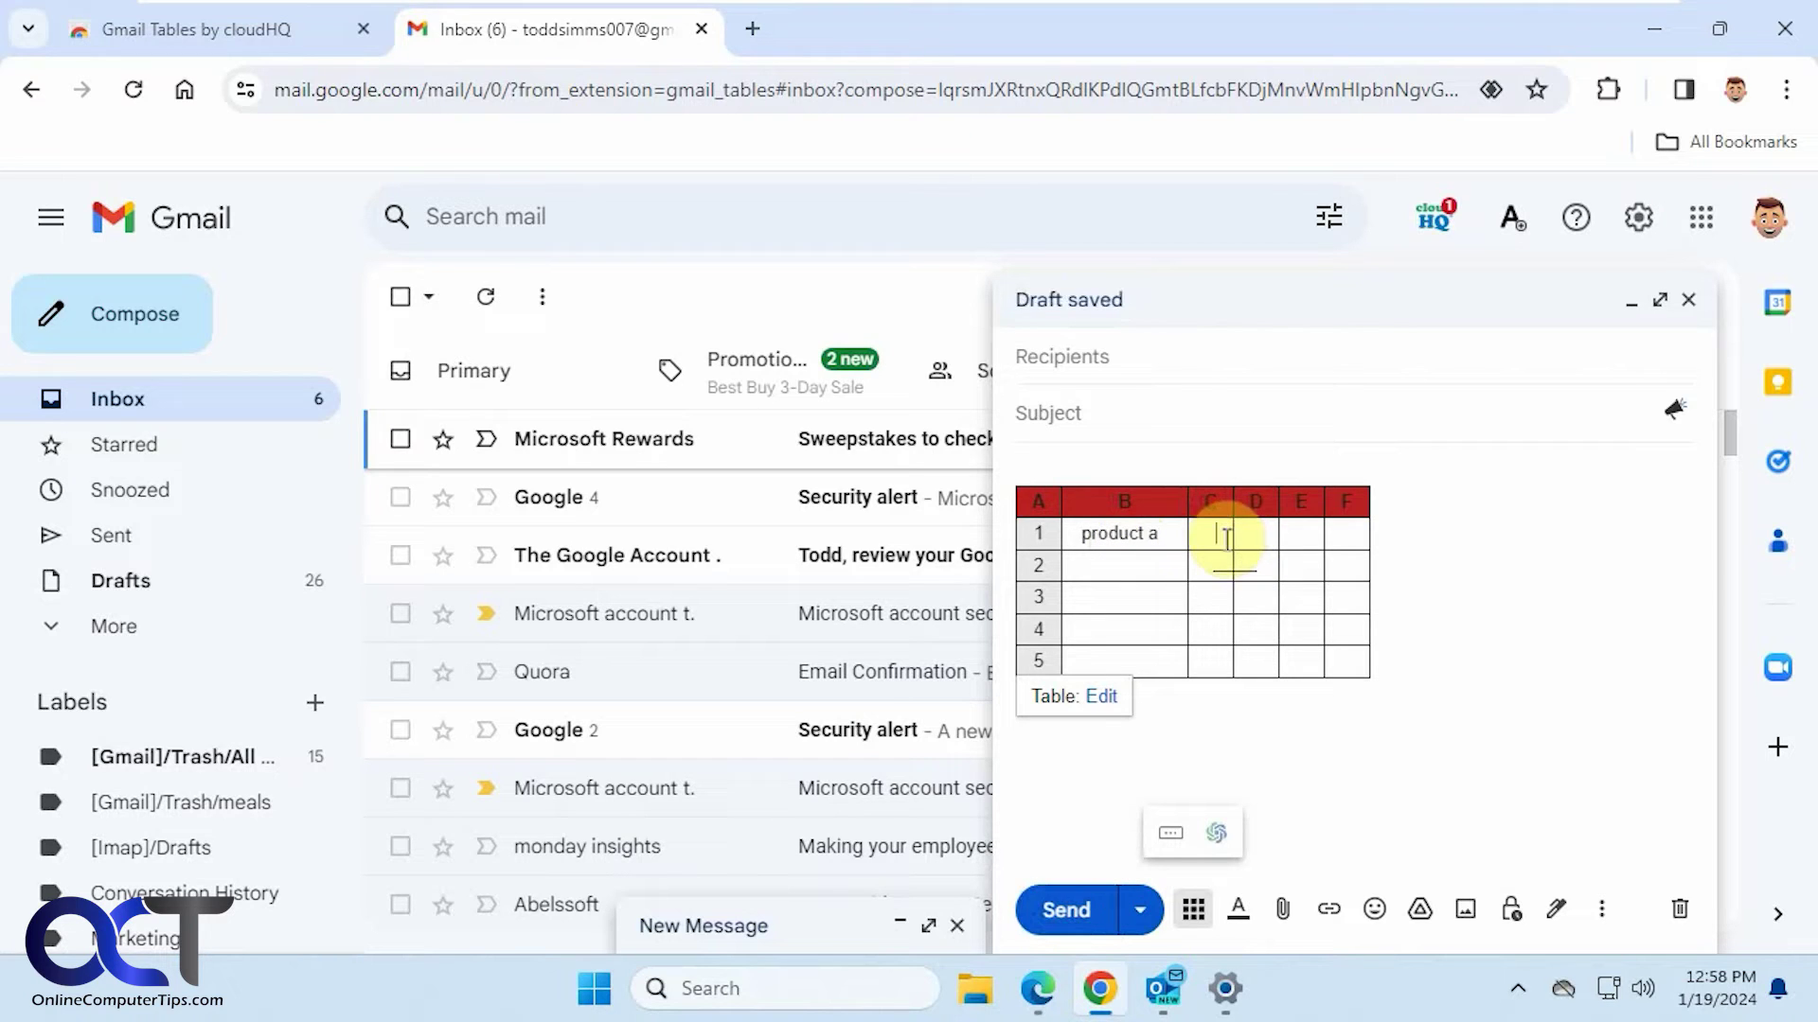
{"action": "type", "text": "produ"}
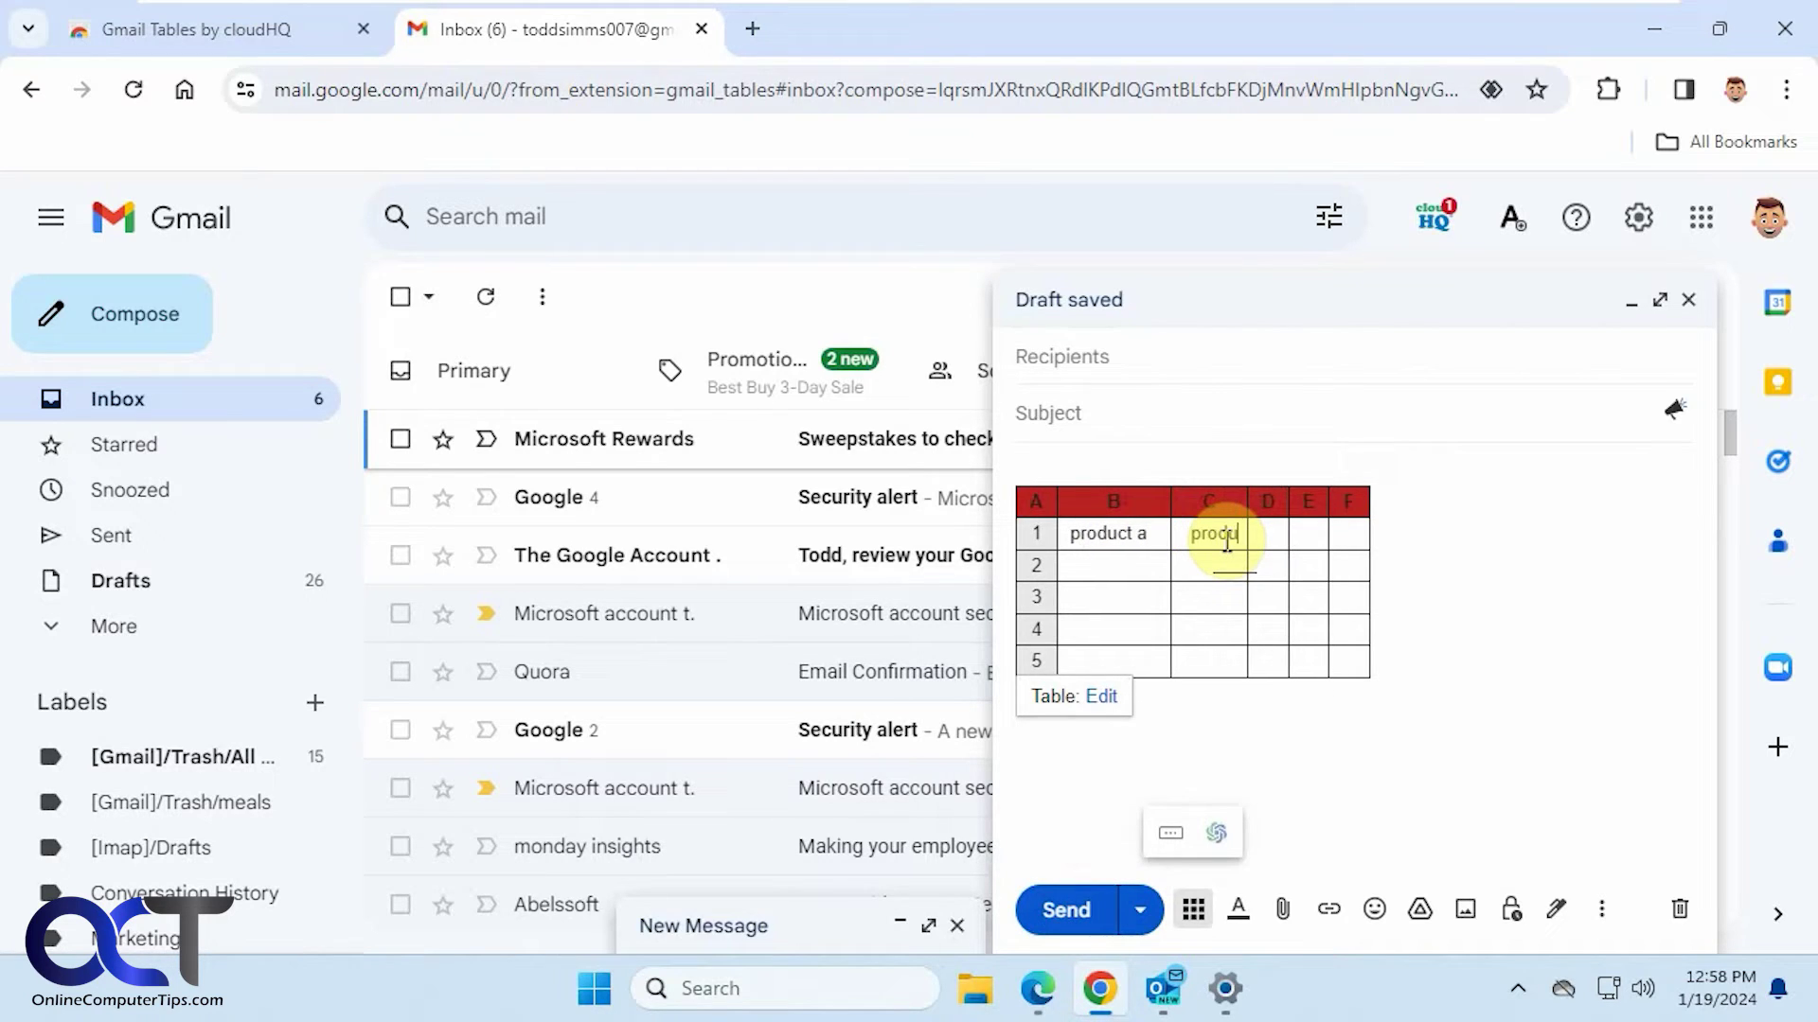
{"action": "type", "text": "ct b"}
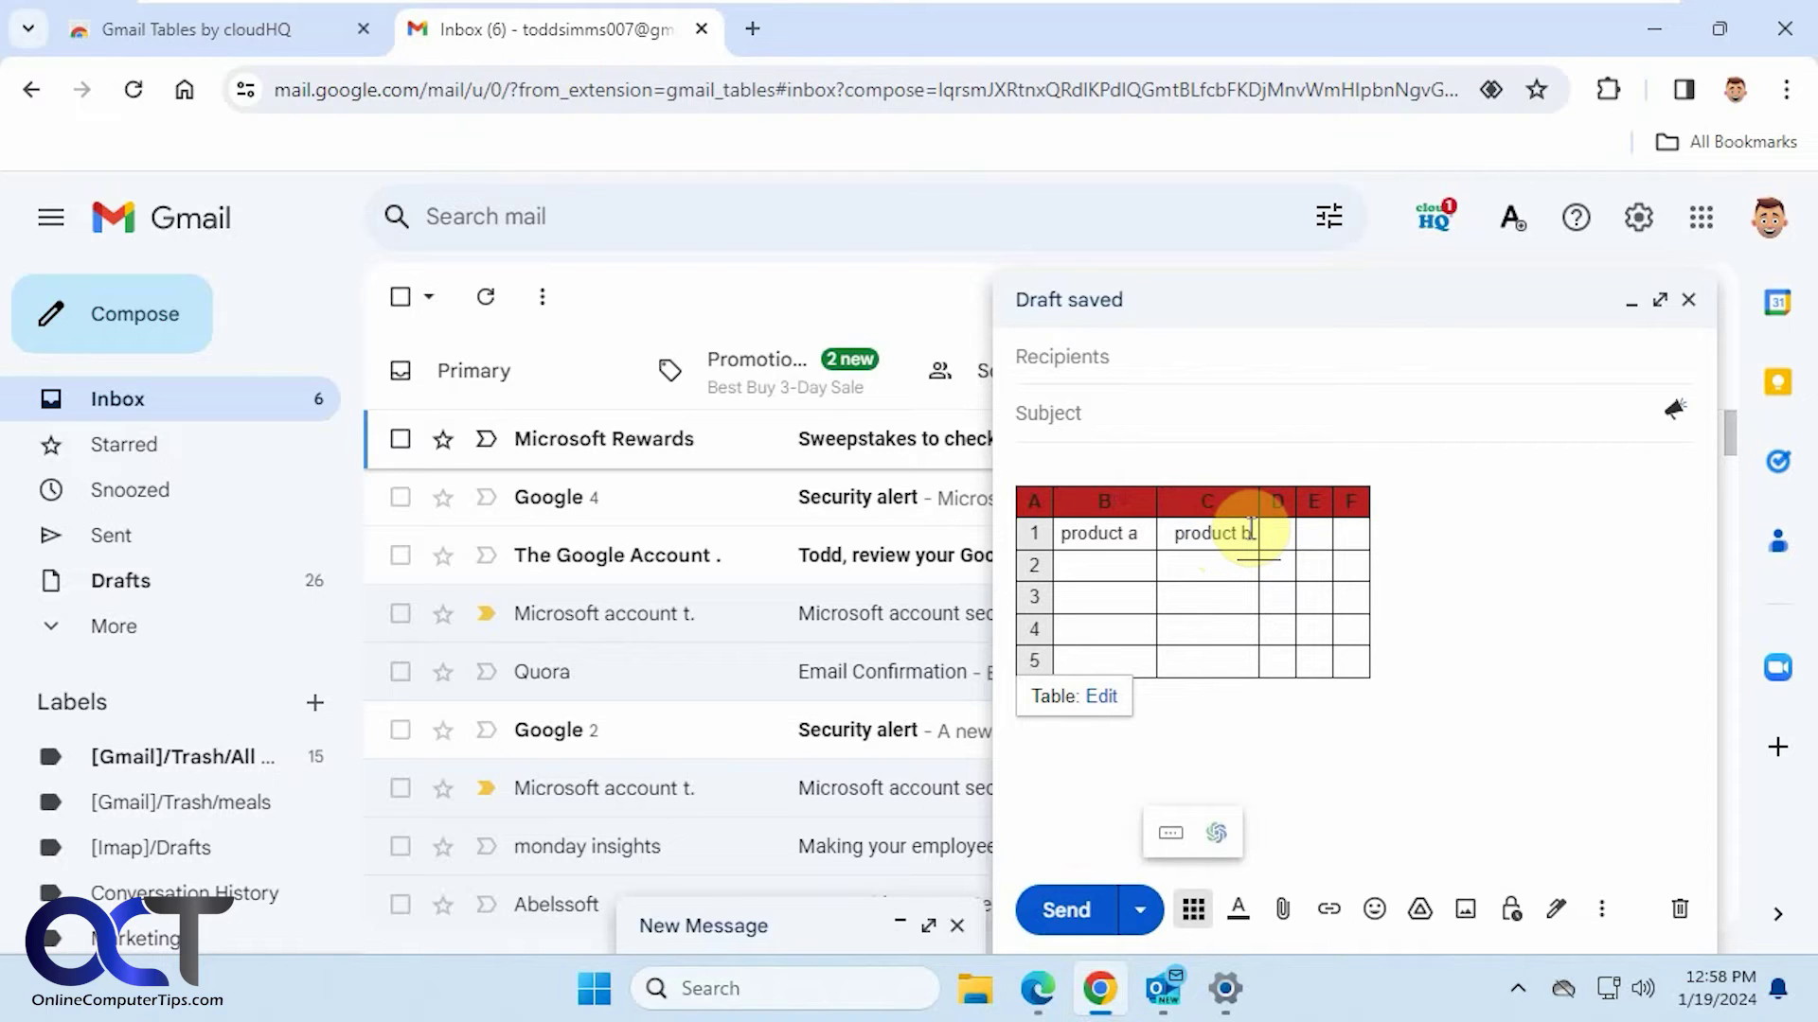
{"action": "left_click", "coordinate": [1147, 535]}
{"action": "key", "text": "Return"}
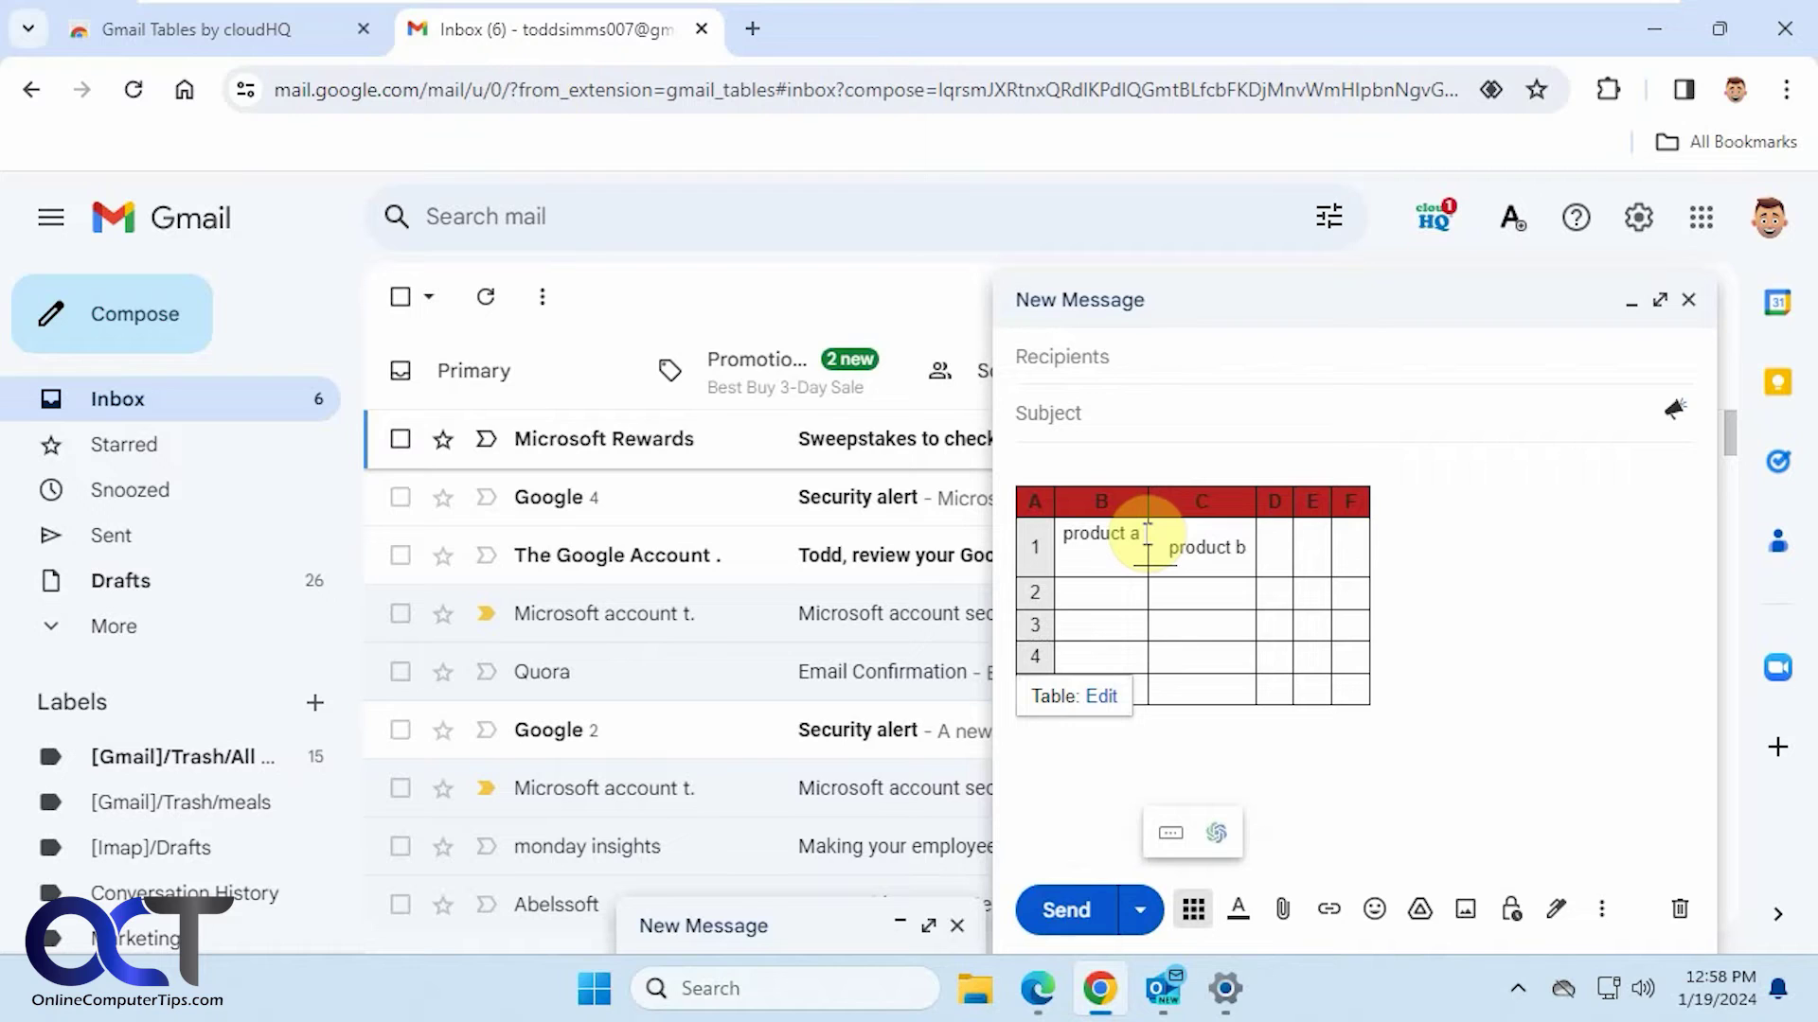
{"action": "key", "text": "BackSpace"}
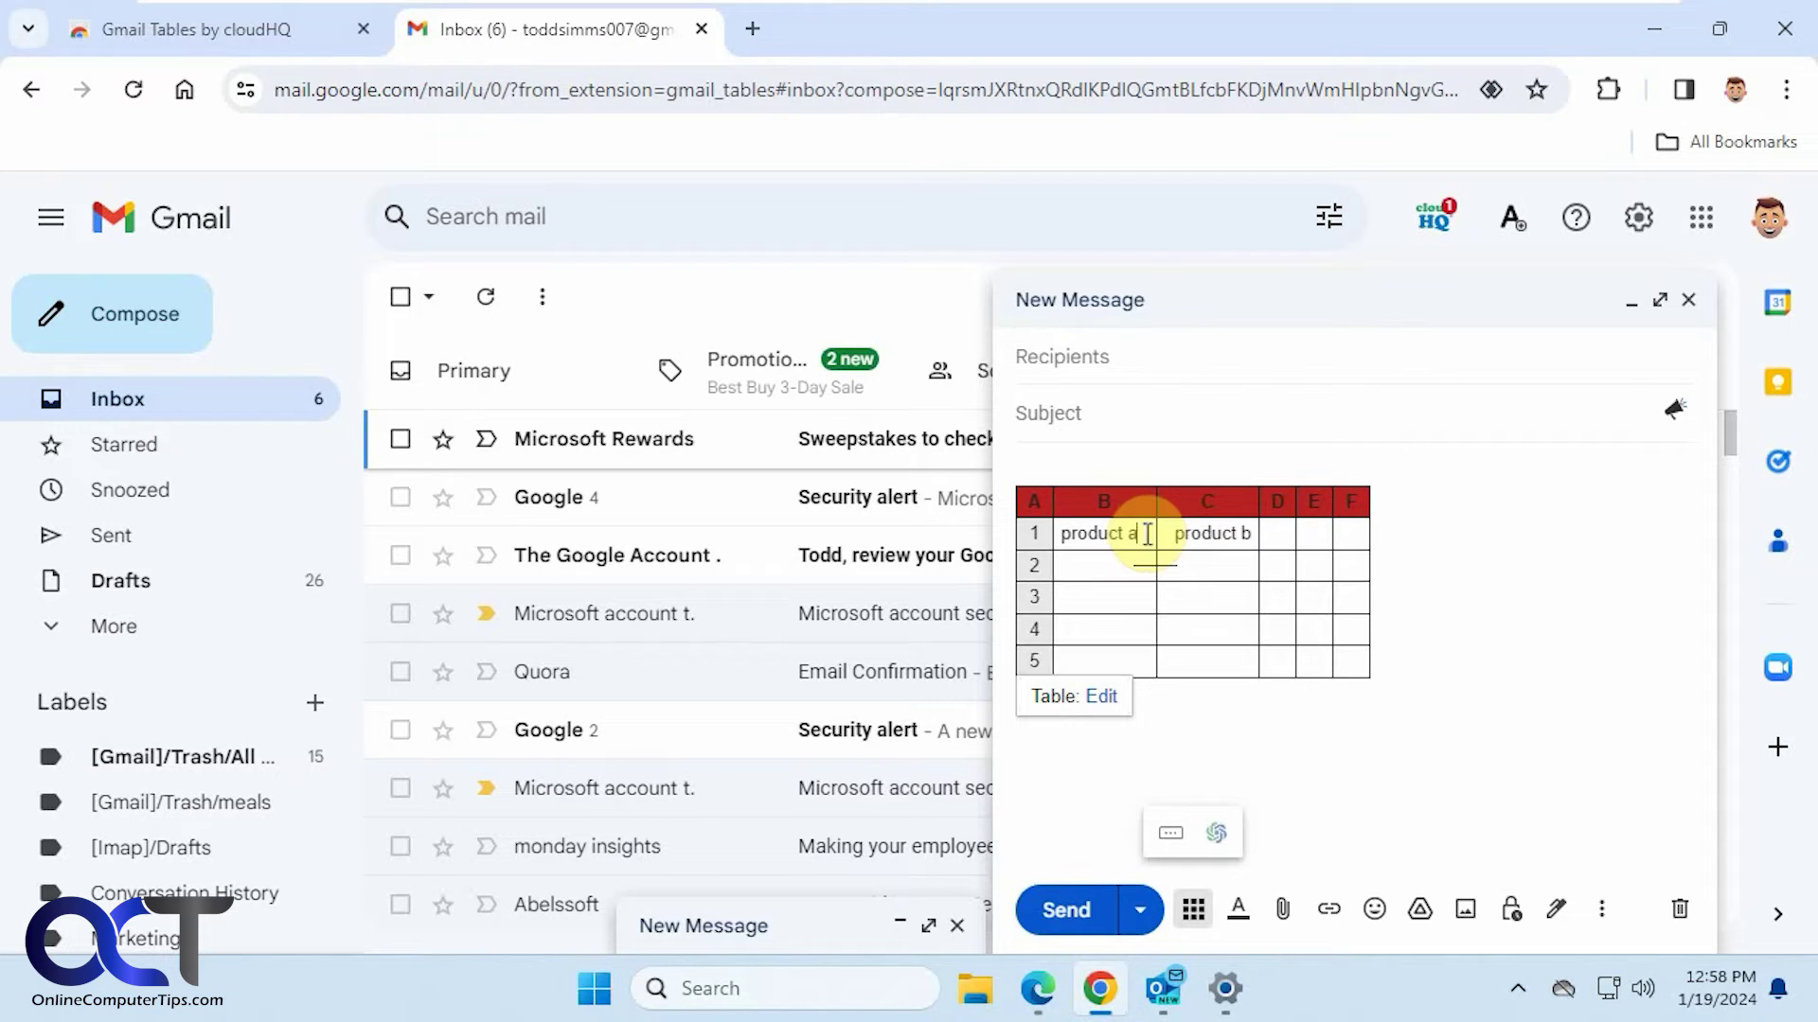
Re-edit the table and lighten its header background to RGB 210, 127, 127.
{"action": "left_click", "coordinate": [1101, 698]}
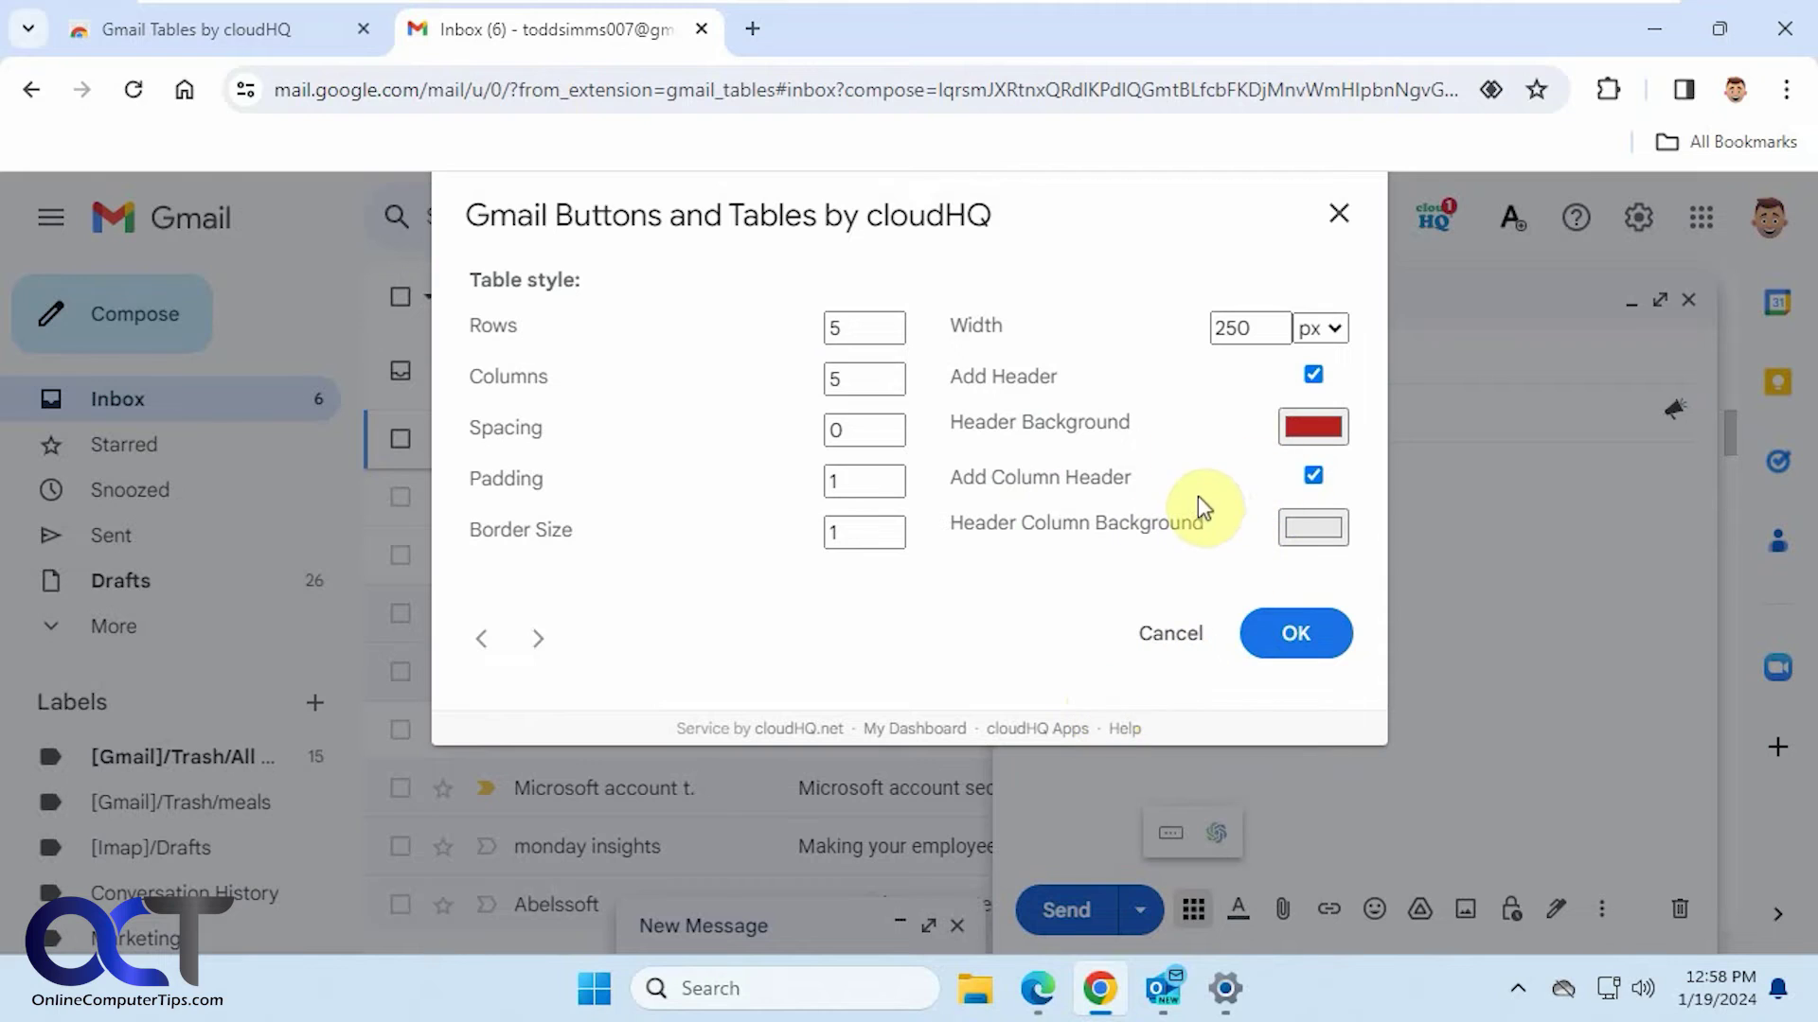
{"action": "left_click", "coordinate": [1303, 423]}
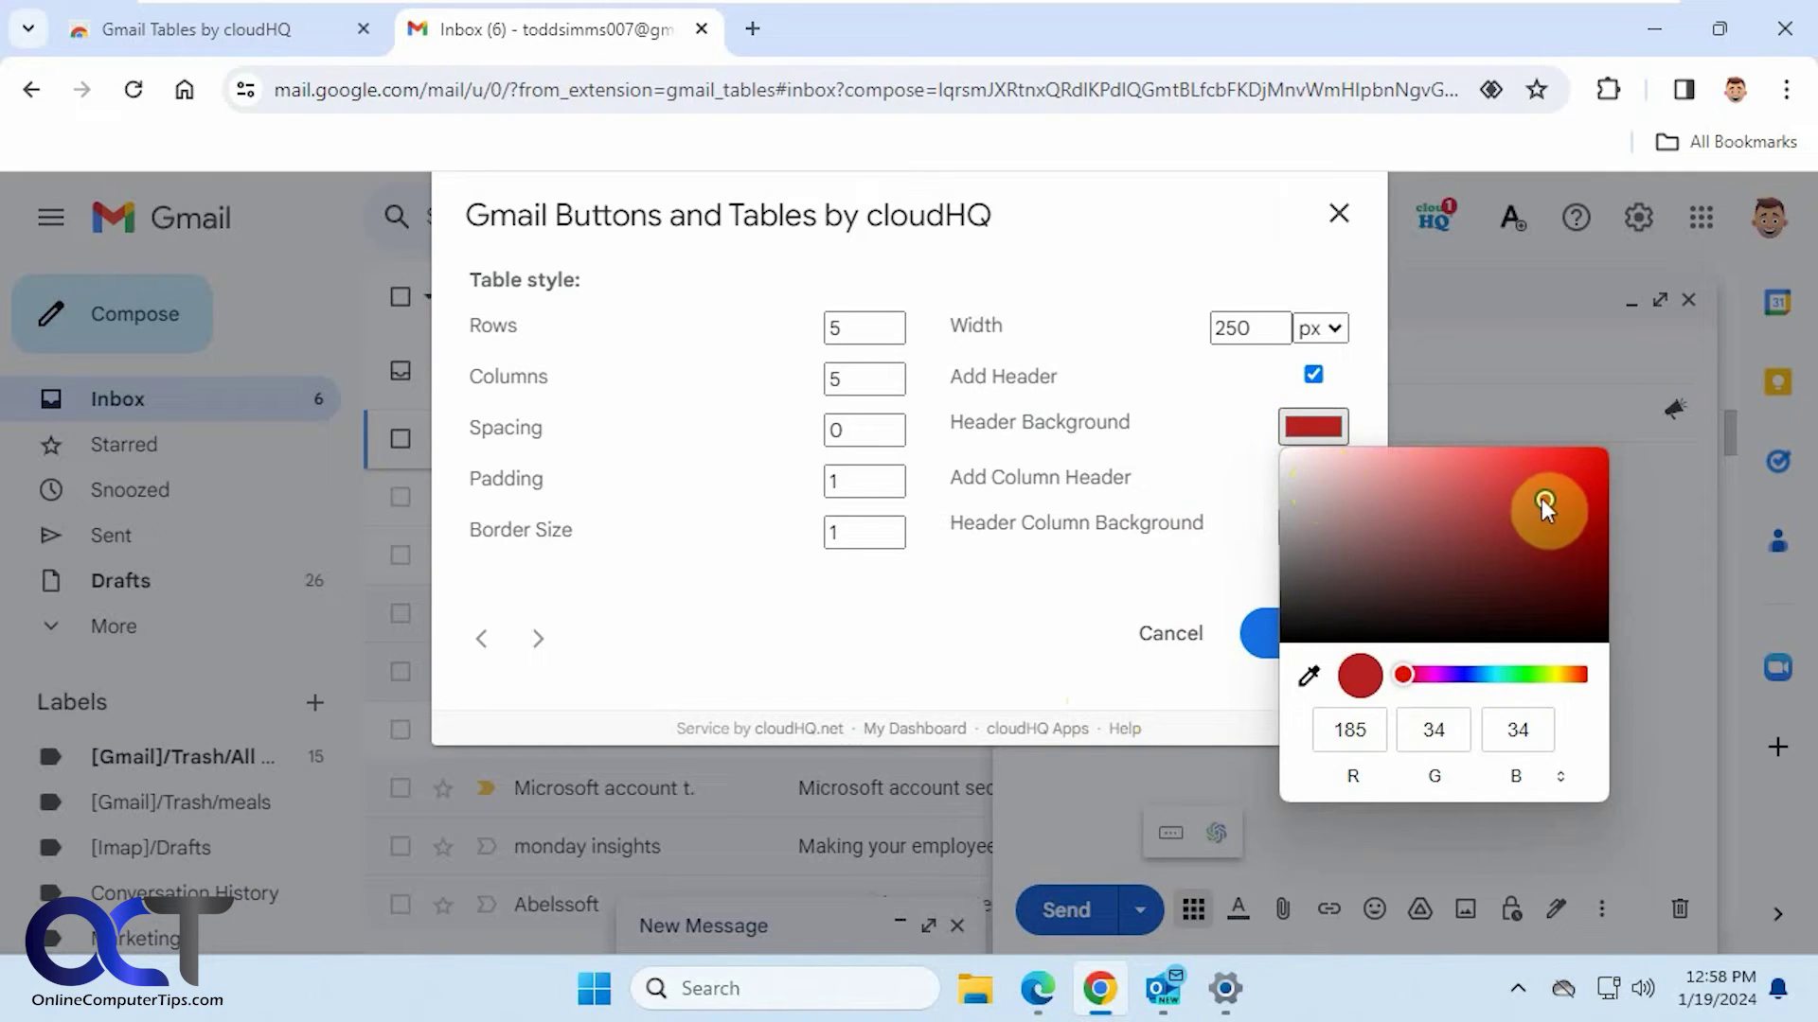
{"action": "left_click_drag", "start_coordinate": [1541, 498], "coordinate": [1409, 482]}
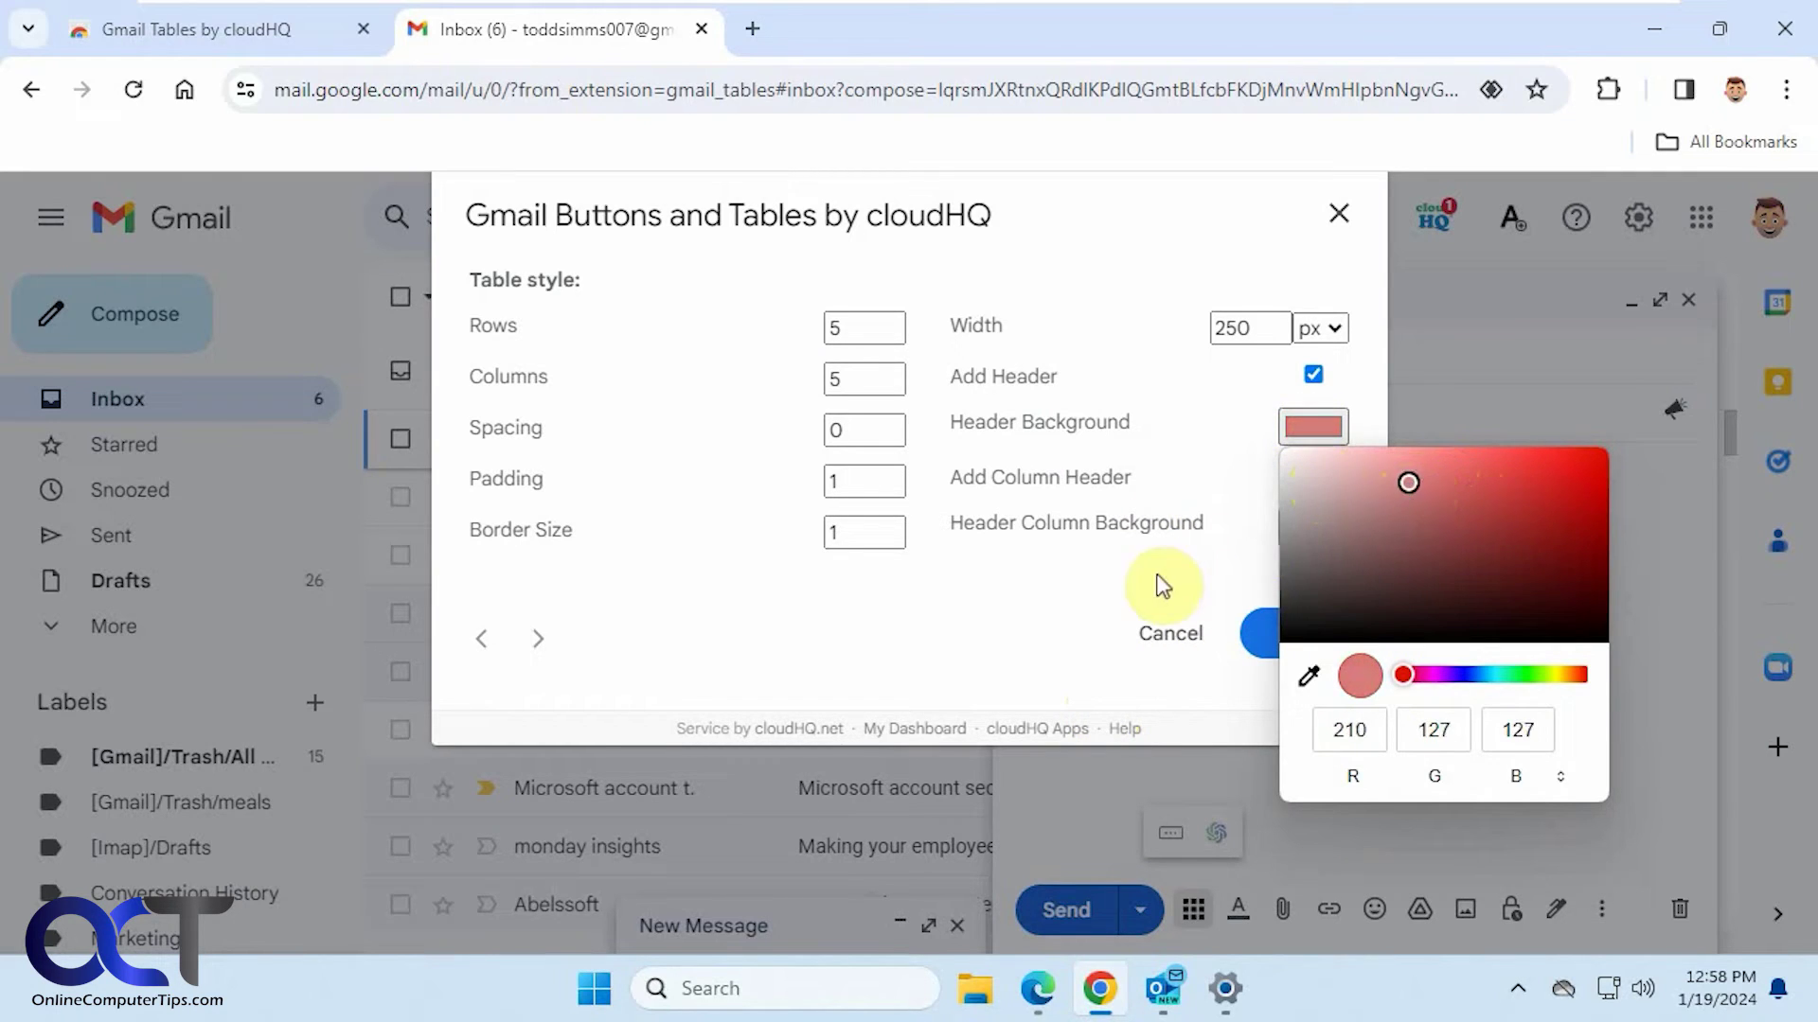
{"action": "left_click", "coordinate": [1212, 596]}
{"action": "left_click", "coordinate": [1290, 636]}
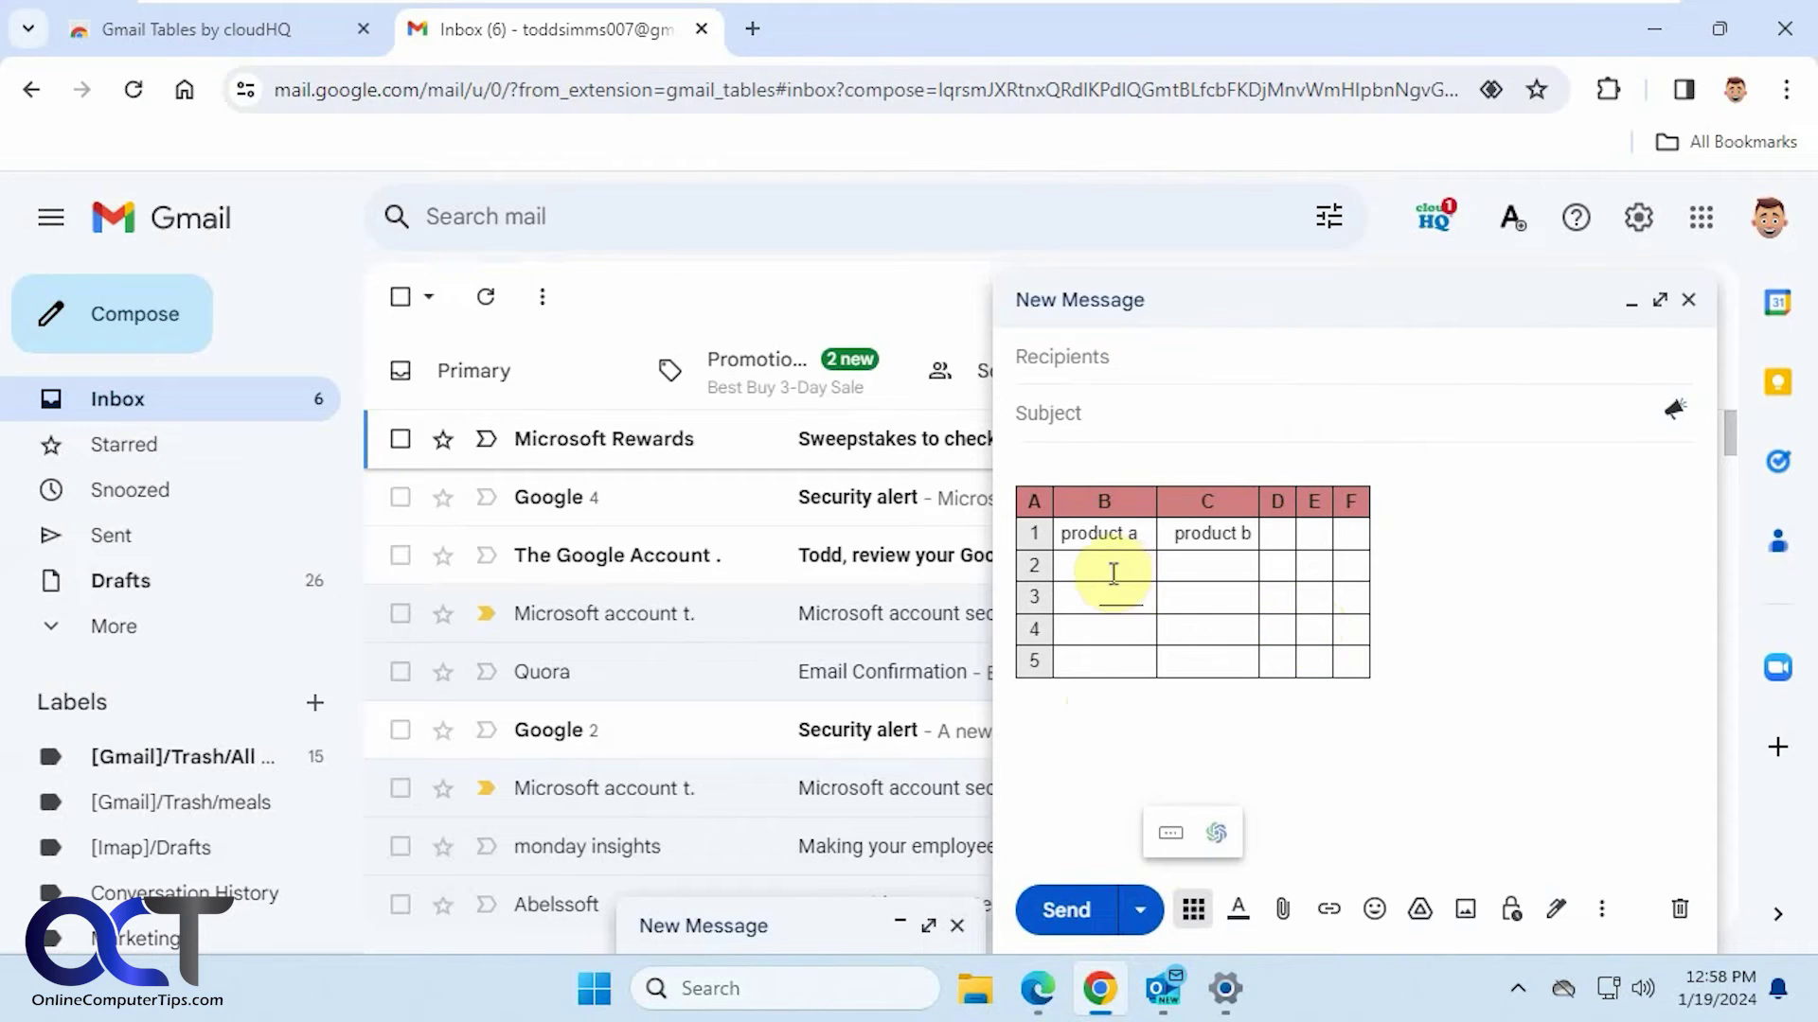
Send the table email to a suggested contact with subject 'Table'.
{"action": "left_click", "coordinate": [1148, 353]}
{"action": "type", "text": "c"}
{"action": "left_click", "coordinate": [1173, 431]}
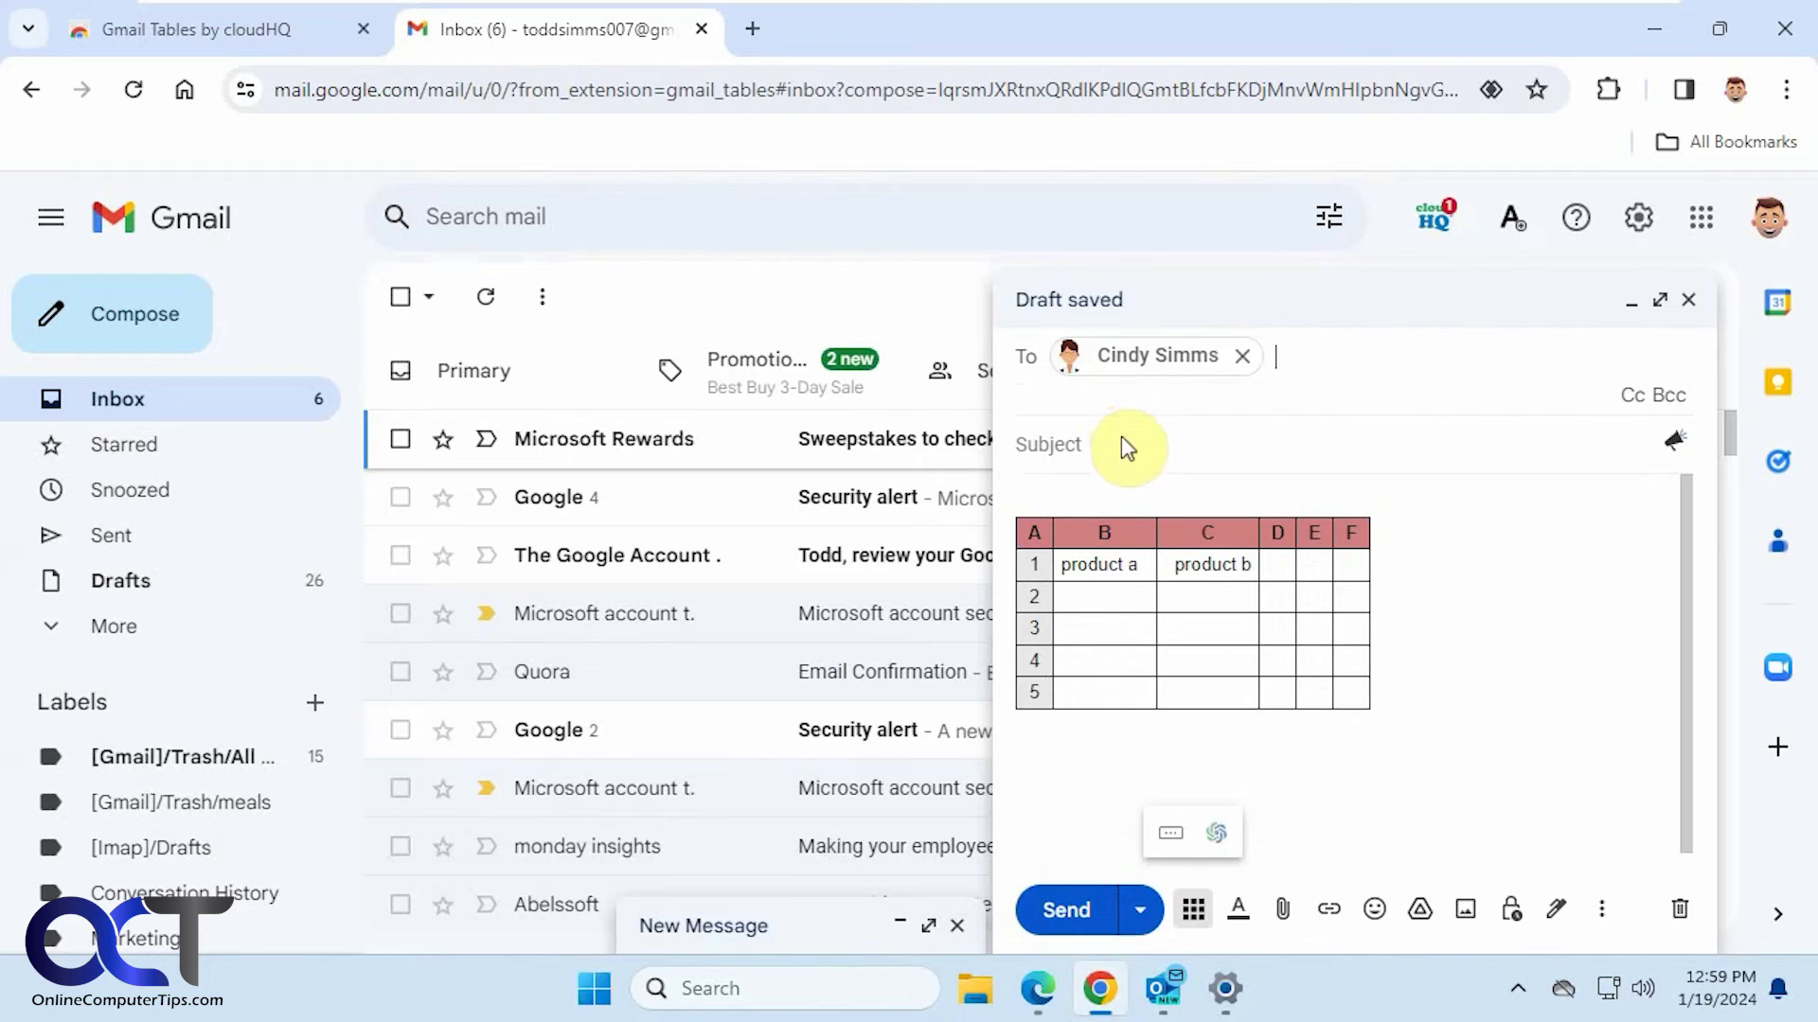
{"action": "left_click", "coordinate": [1121, 435]}
{"action": "type", "text": "Table"}
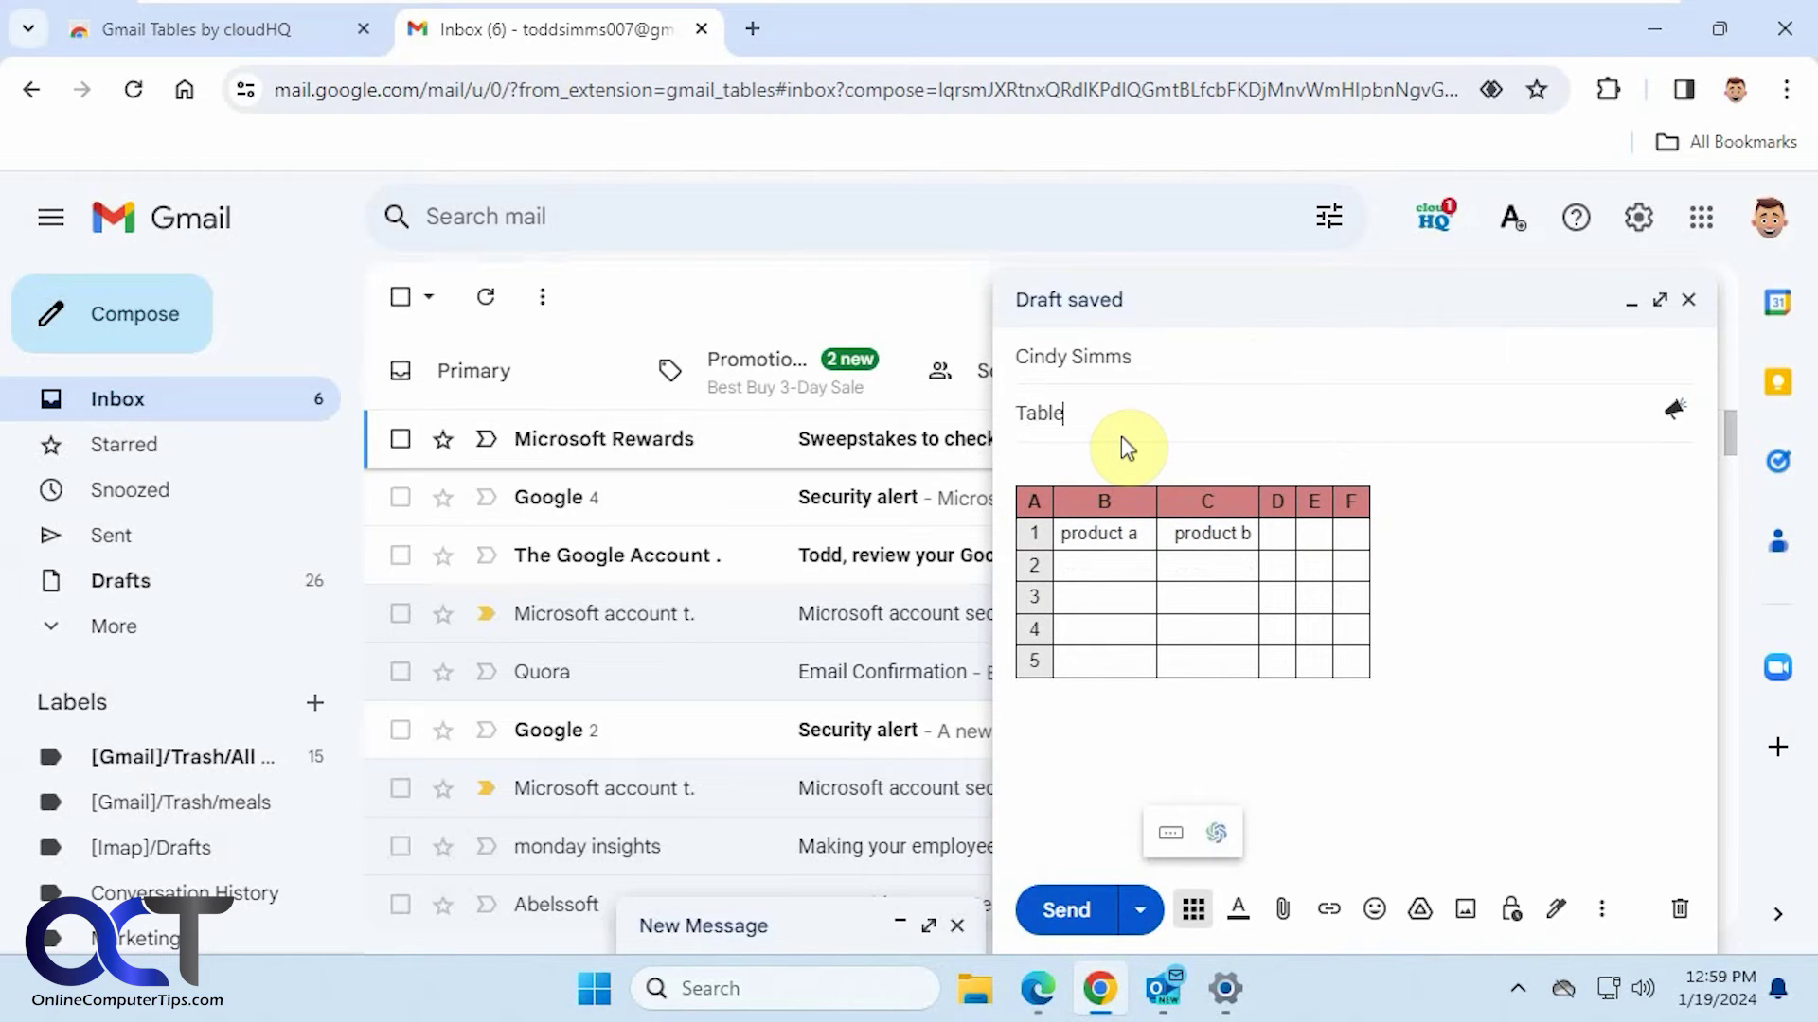
{"action": "left_click", "coordinate": [1085, 912]}
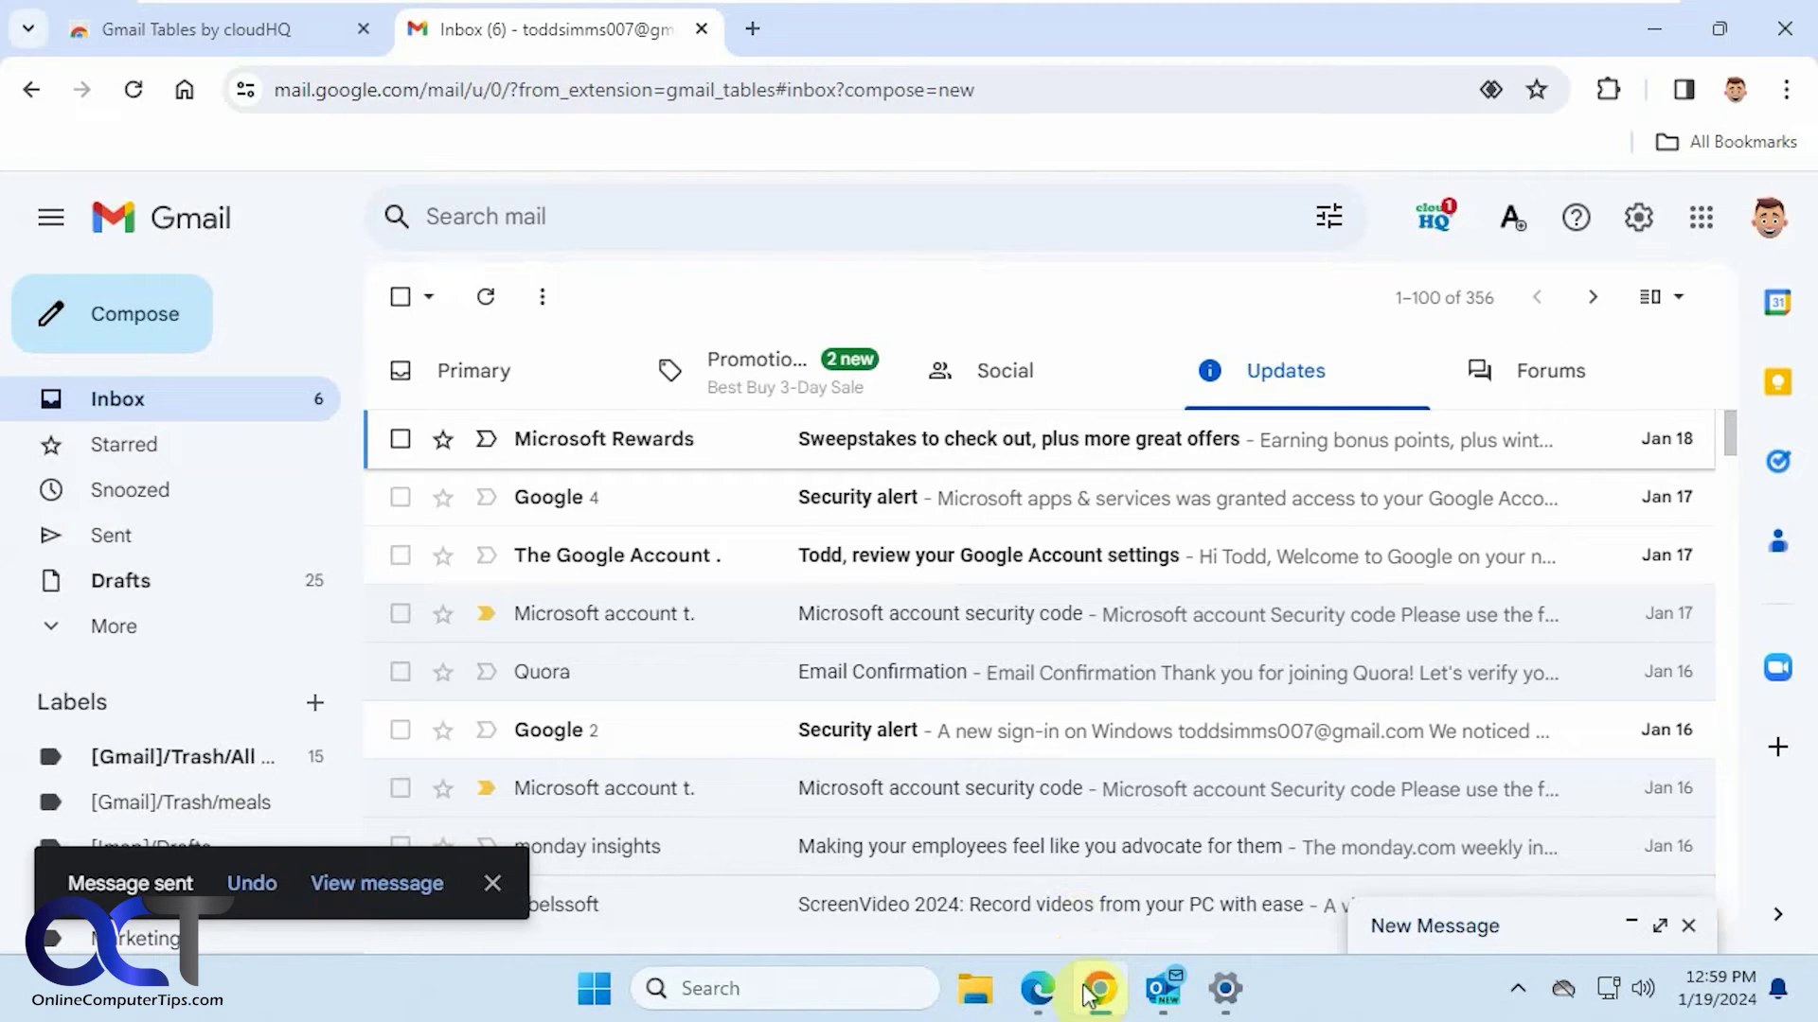
{"action": "left_click", "coordinate": [1039, 991]}
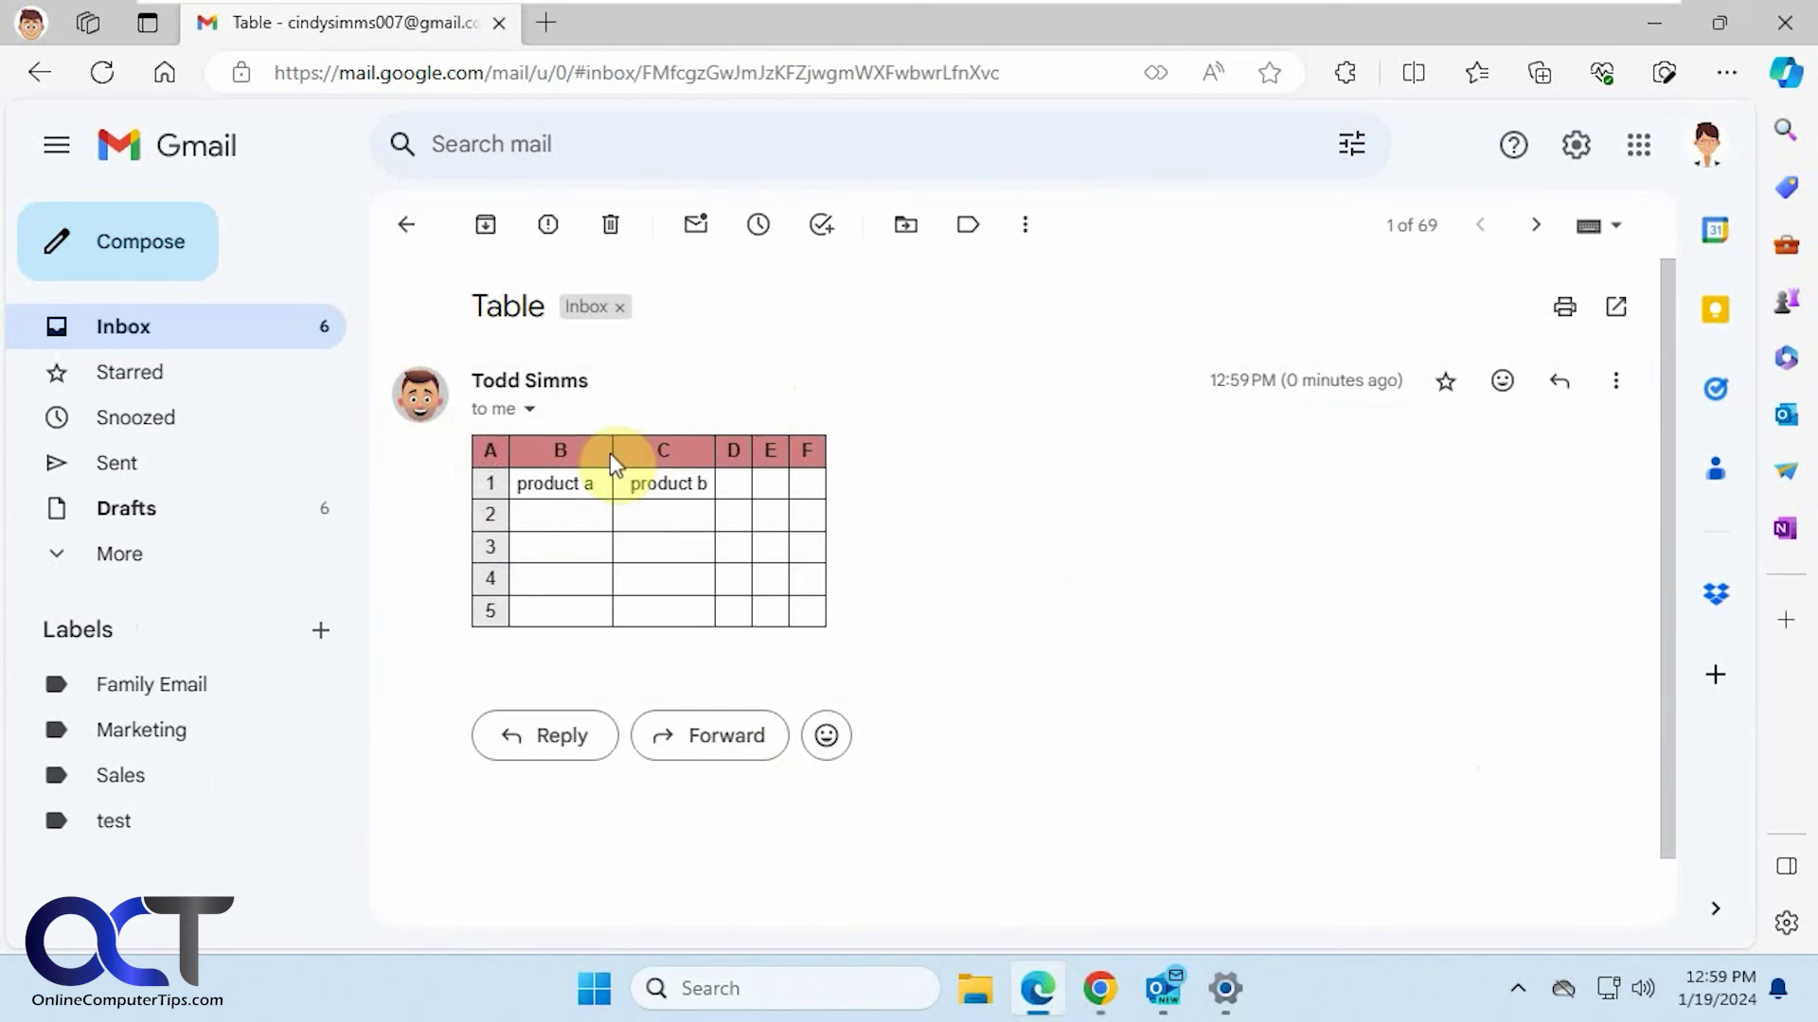
{"action": "left_click_drag", "start_coordinate": [608, 483], "coordinate": [651, 531]}
{"action": "left_click", "coordinate": [698, 557]}
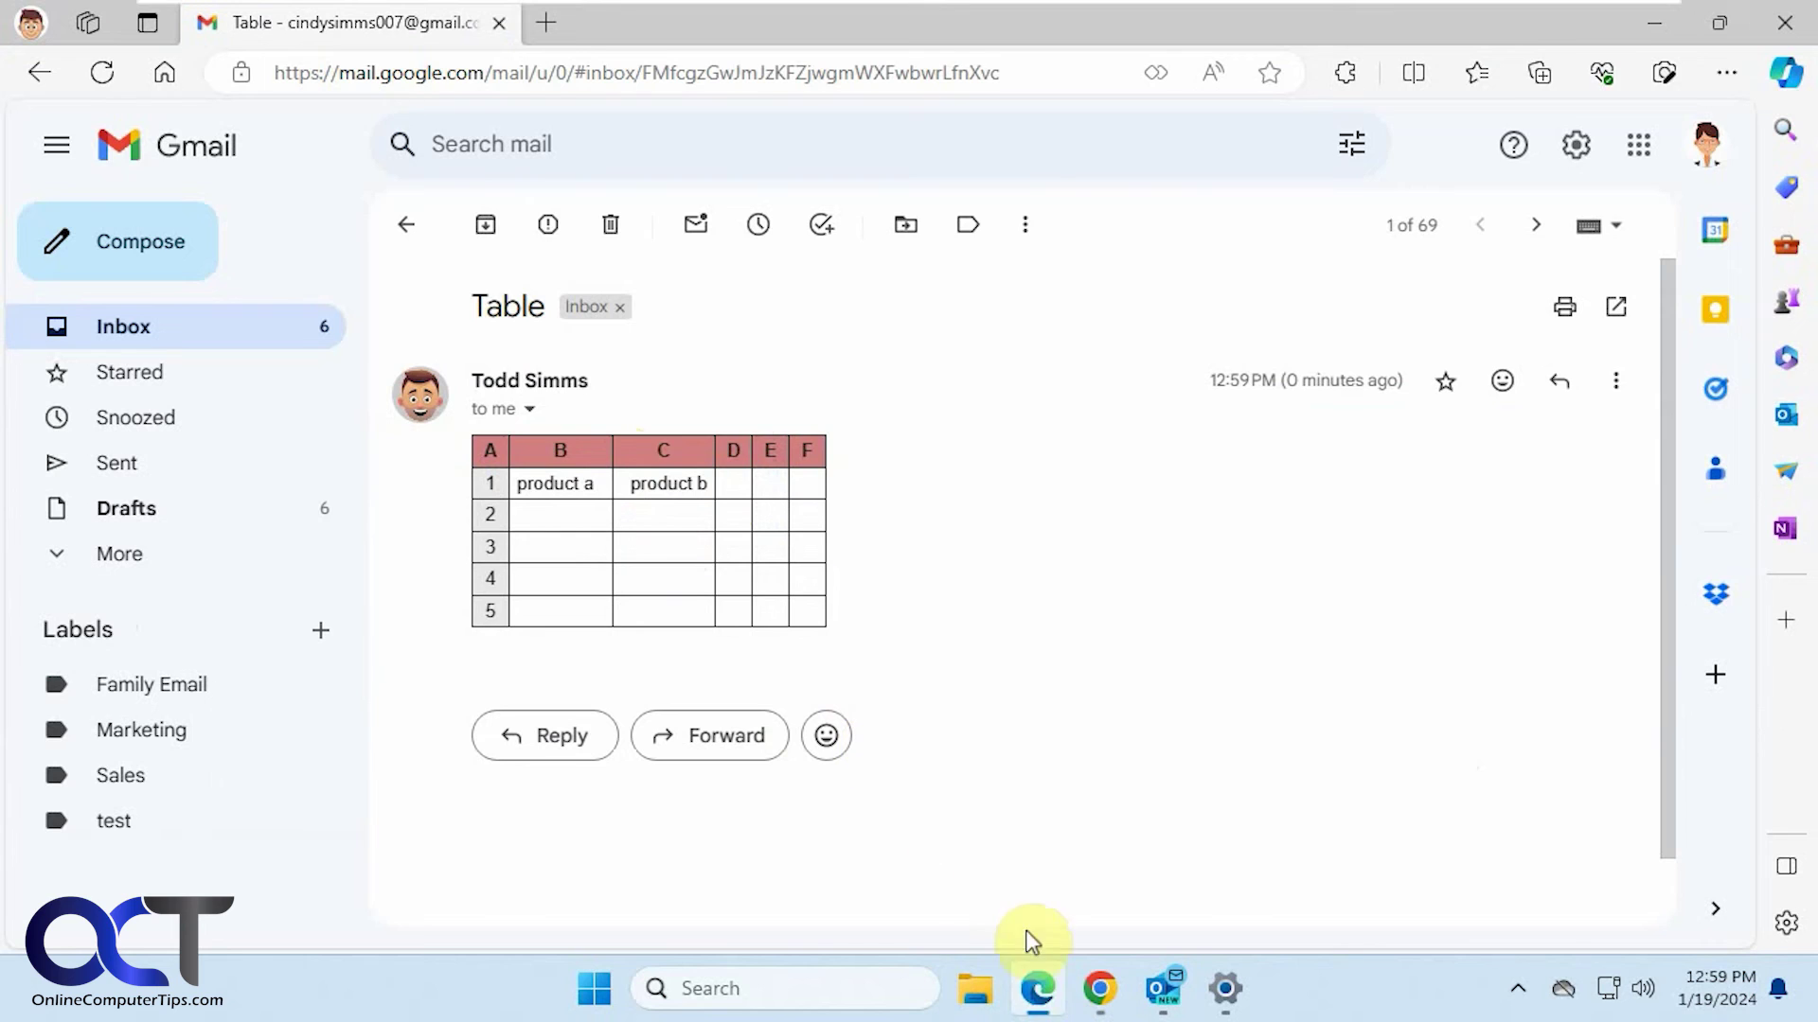
{"action": "left_click", "coordinate": [1097, 987]}
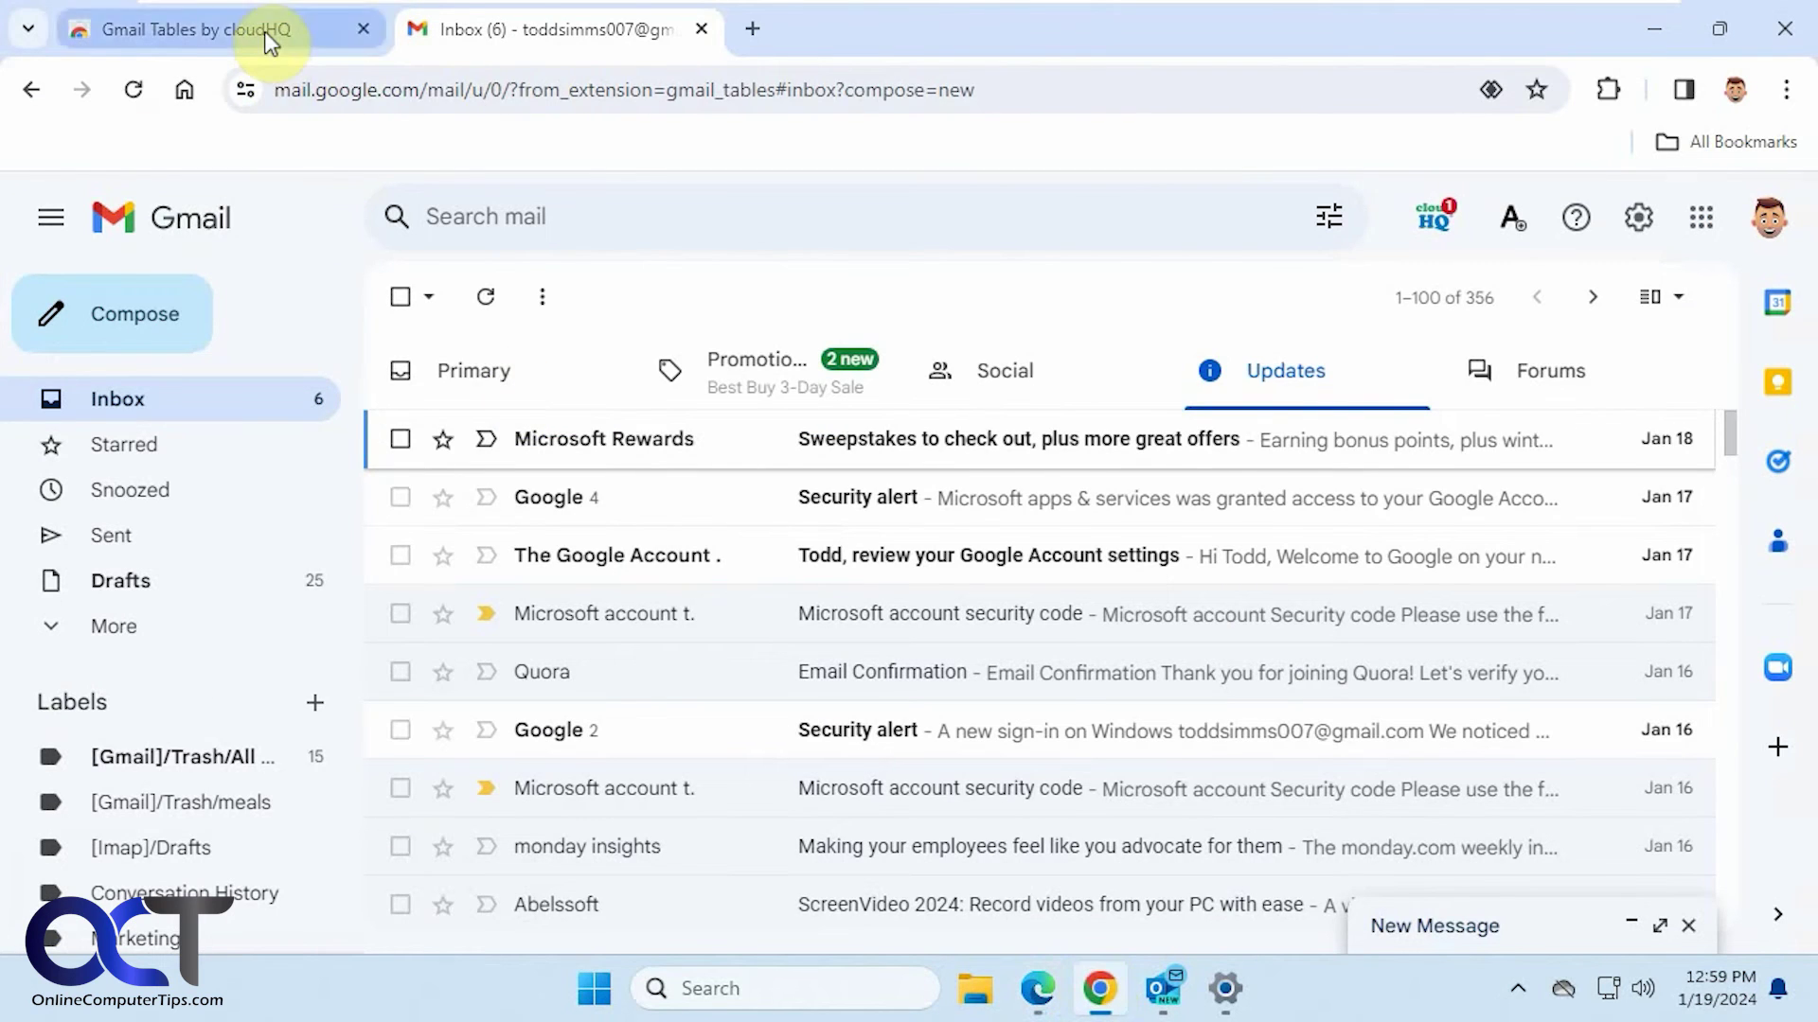
Switch to the Chrome Web Store page for Gmail Tables by cloudHQ.
{"action": "left_click", "coordinate": [264, 31]}
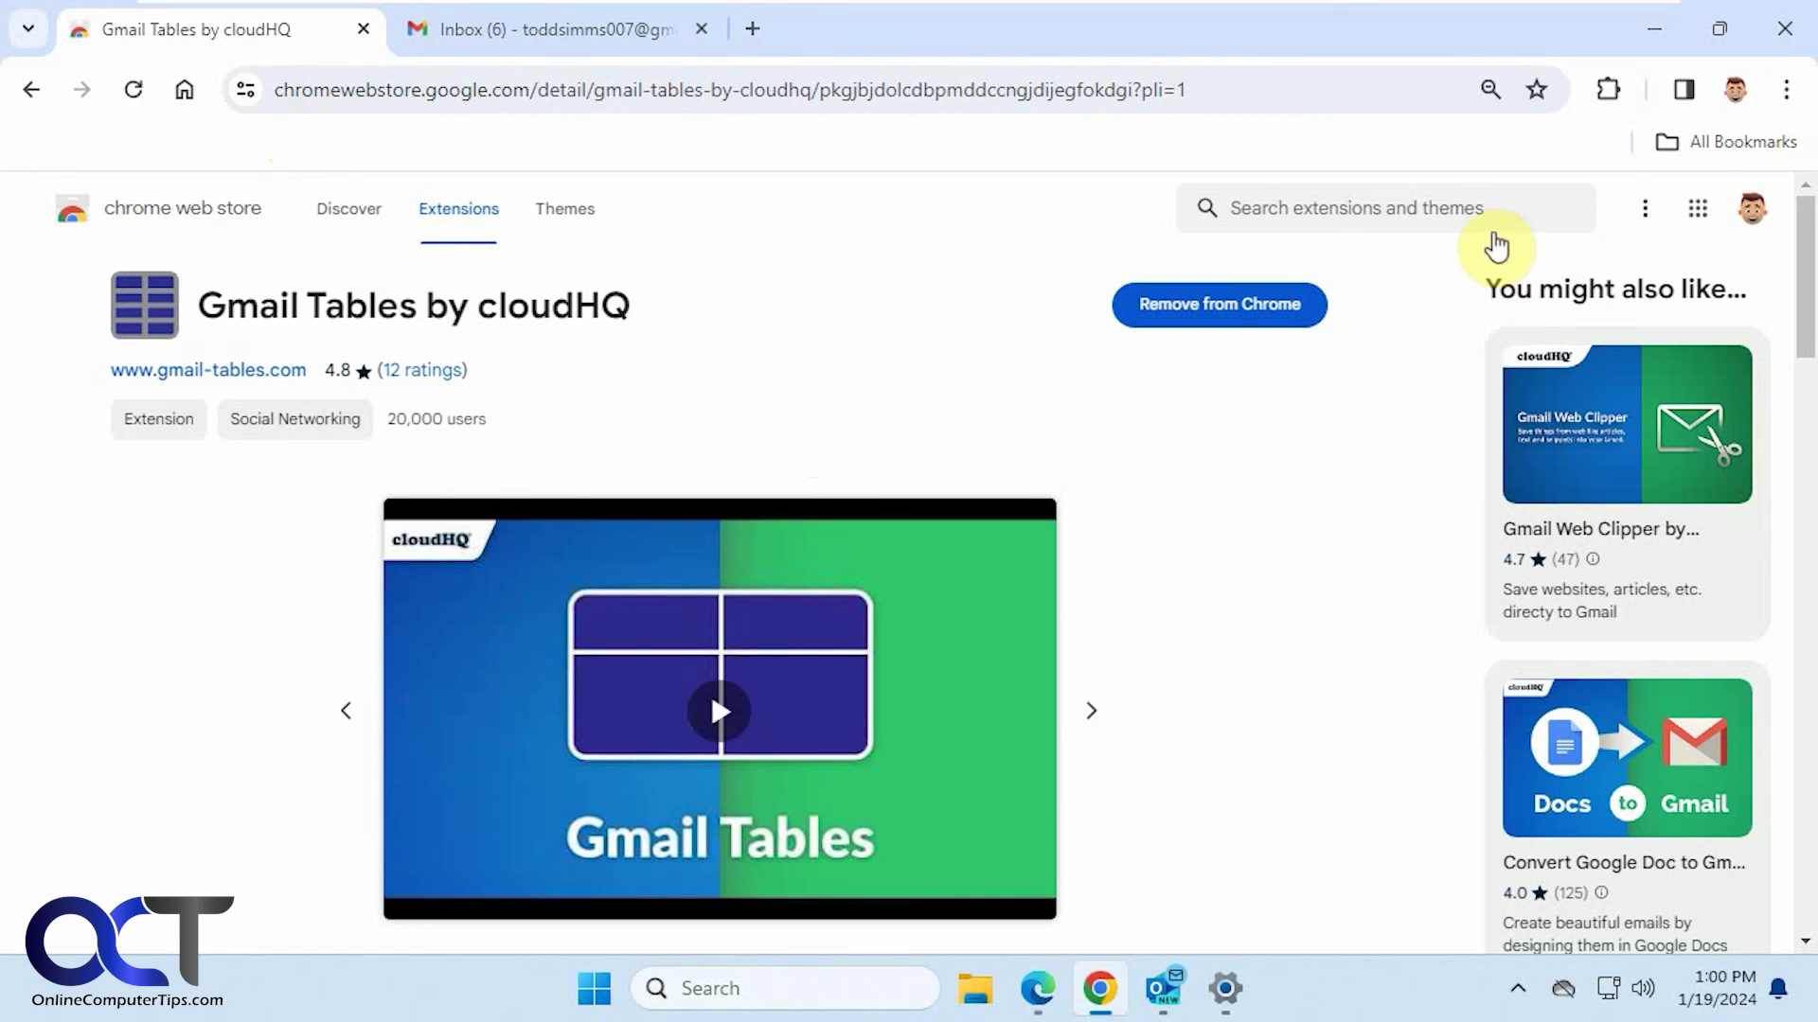
{"action": "left_click", "coordinate": [1611, 91]}
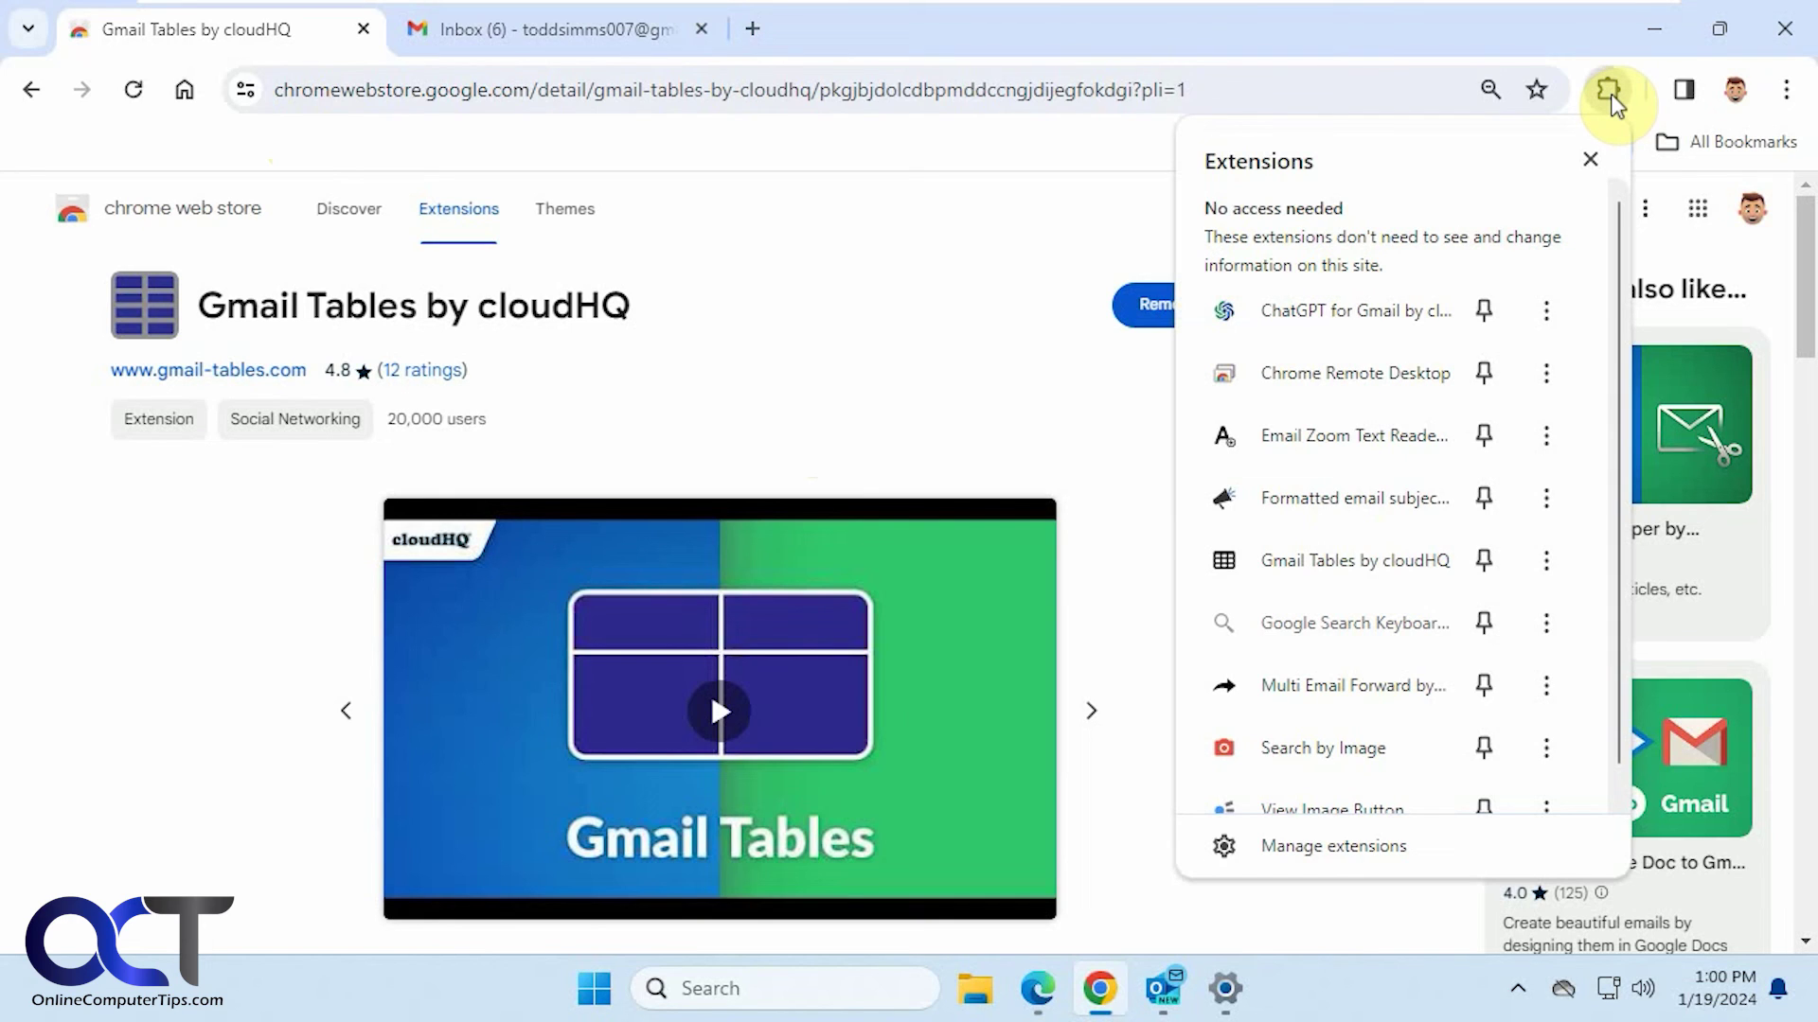
{"action": "left_click", "coordinate": [1546, 560]}
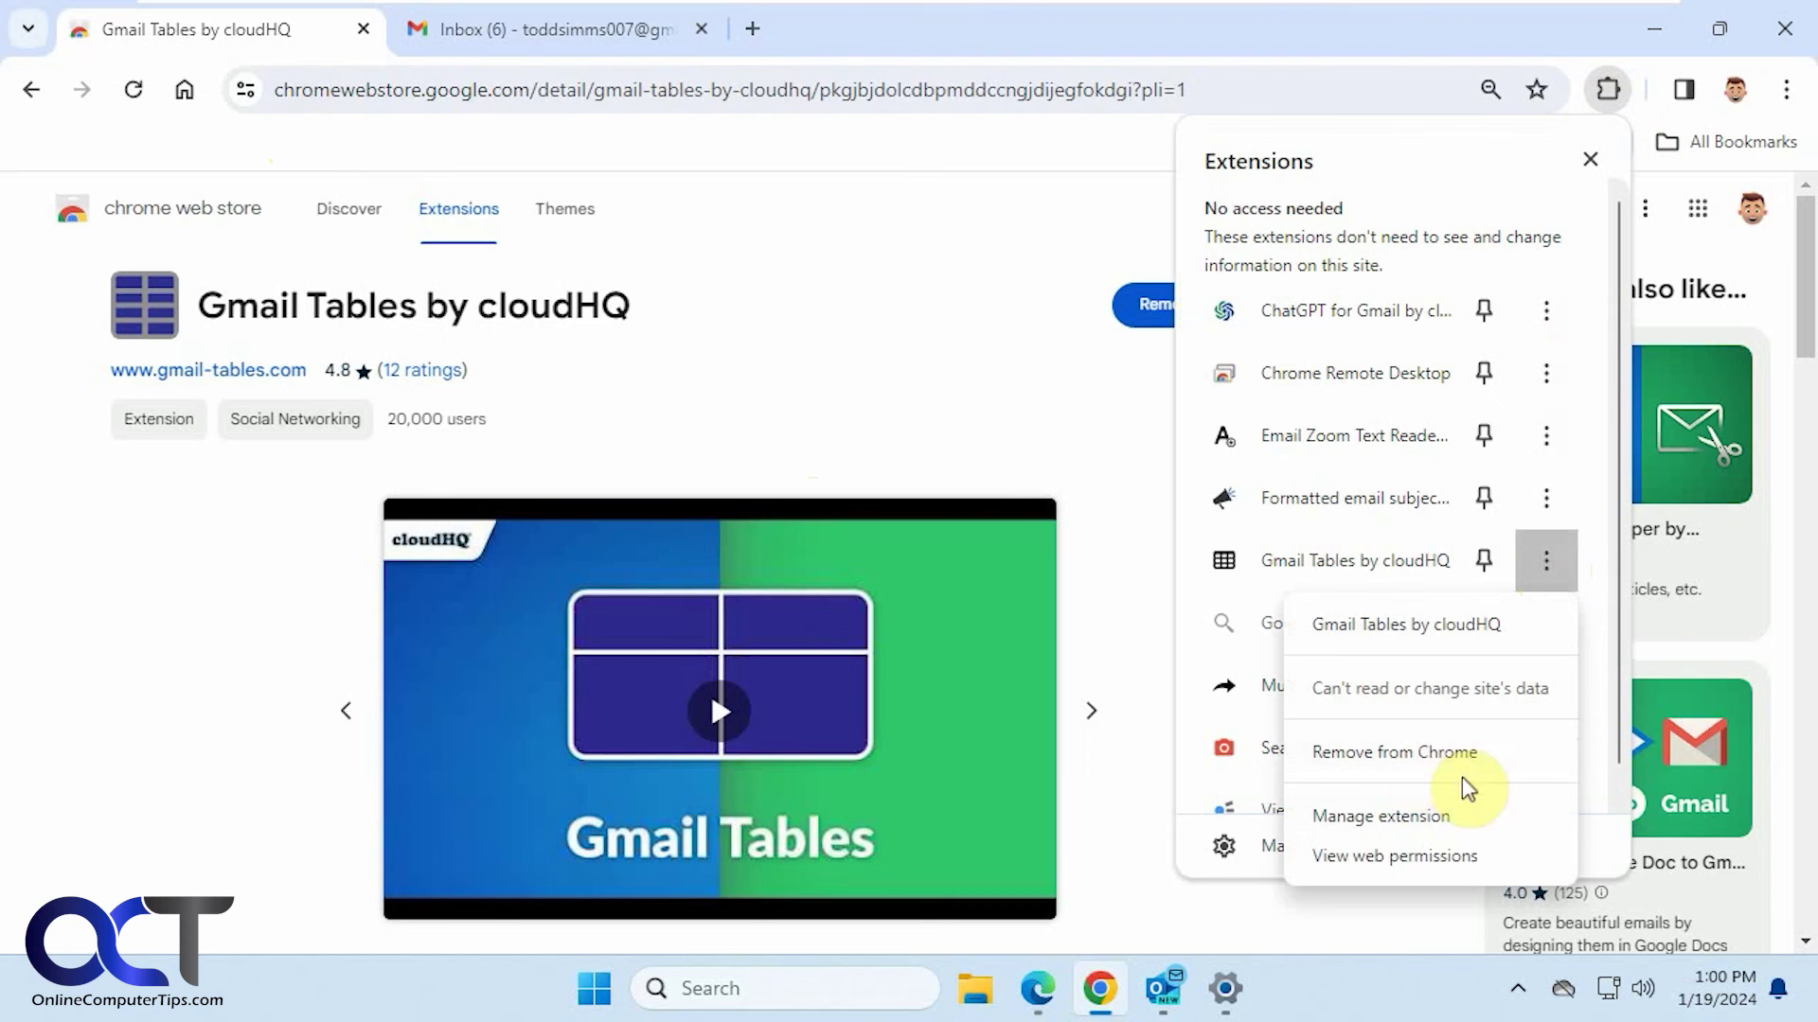
{"action": "left_click", "coordinate": [1035, 412]}
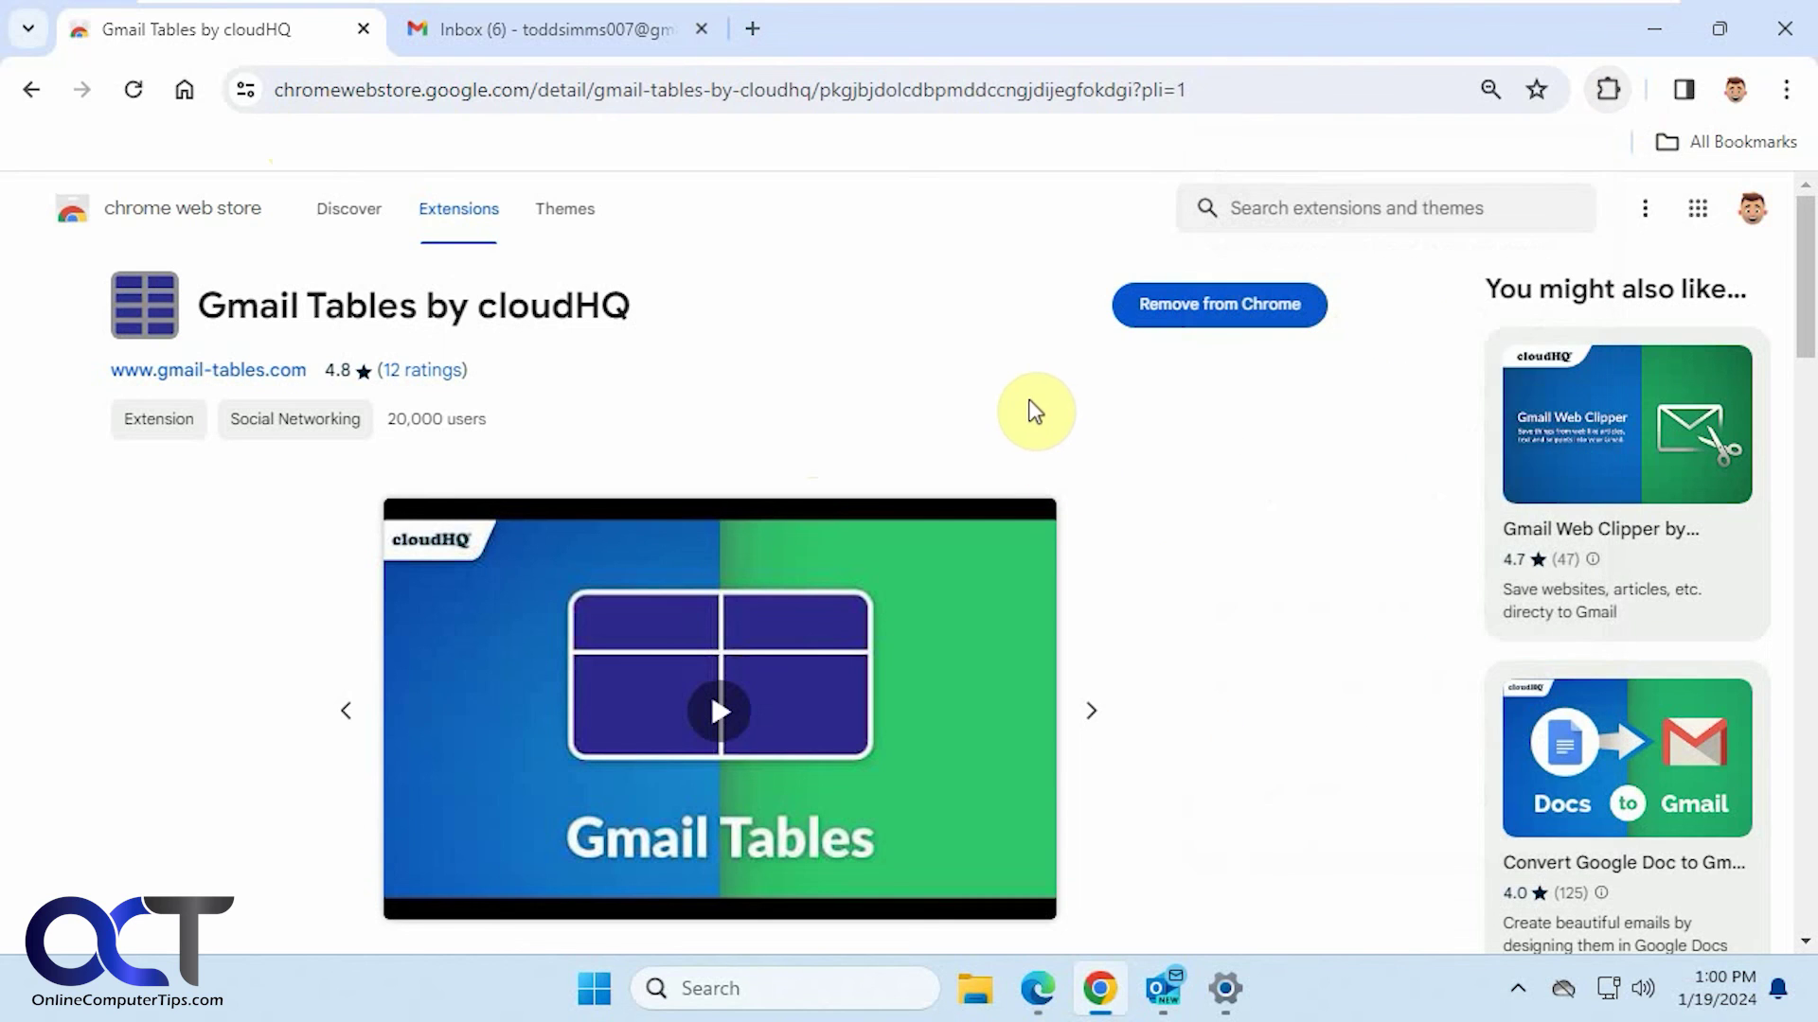